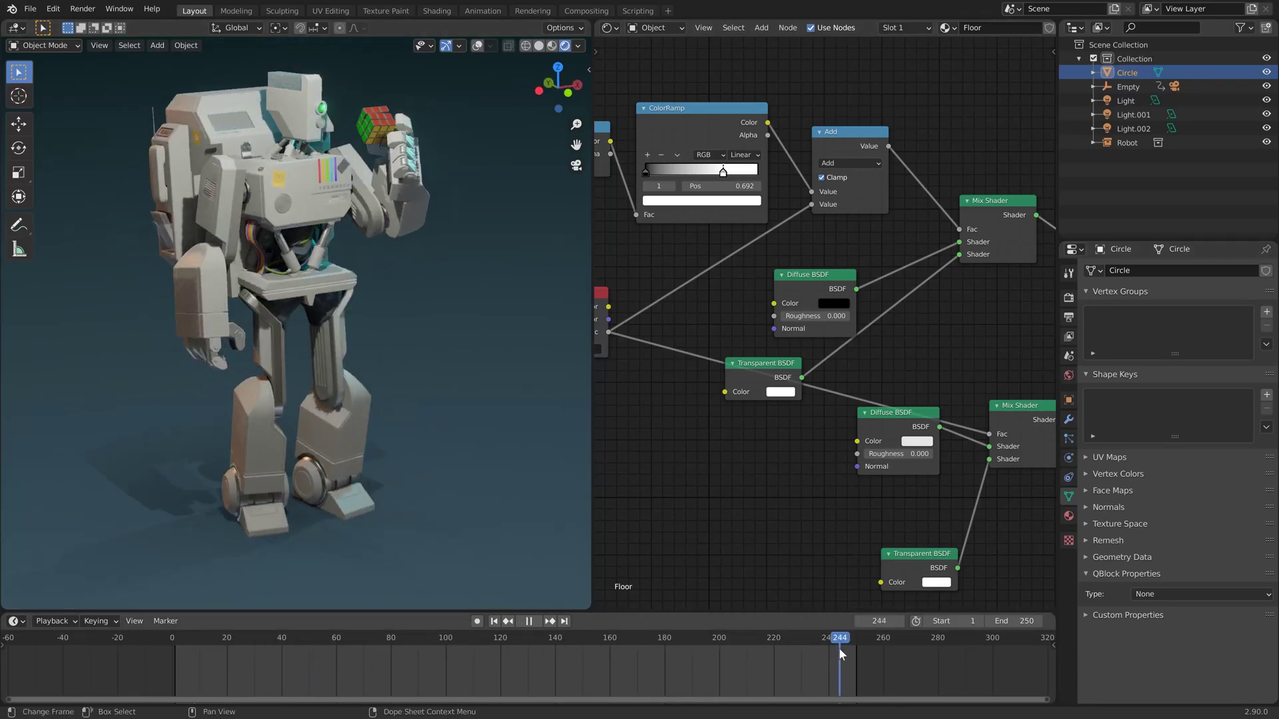
Step: Stop the animation playback and shift the white stop of the Floor material's ColorRamp slightly toward the black stop
{"action": "key", "text": "Escape"}
{"action": "scroll", "coordinate": [729, 338], "scroll_direction": "down", "scroll_amount": 3}
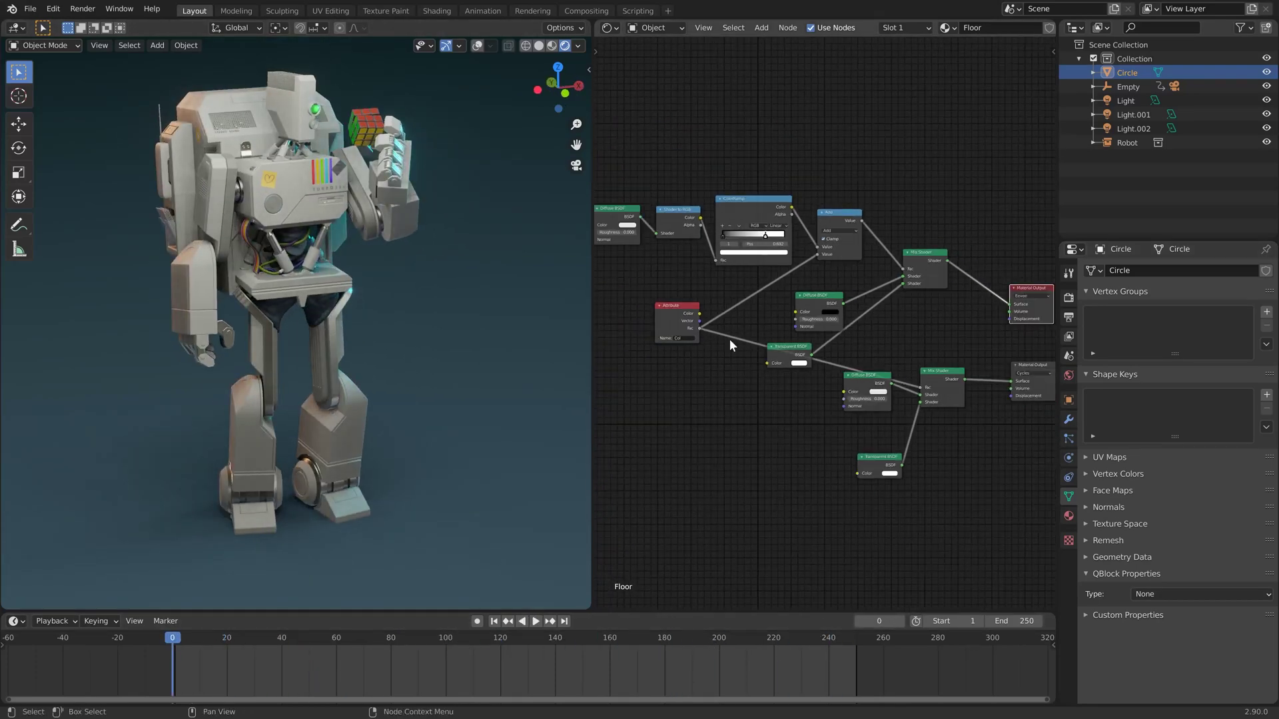
{"action": "left_click_drag", "start_coordinate": [766, 236], "coordinate": [759, 235]}
Step: Switch the shader nodes from the object to the World and recolour the ColorRamp's first stop to a dark brown
{"action": "left_click", "coordinate": [653, 29]}
{"action": "left_click", "coordinate": [654, 58]}
{"action": "scroll", "coordinate": [911, 311], "scroll_direction": "up", "scroll_amount": 3}
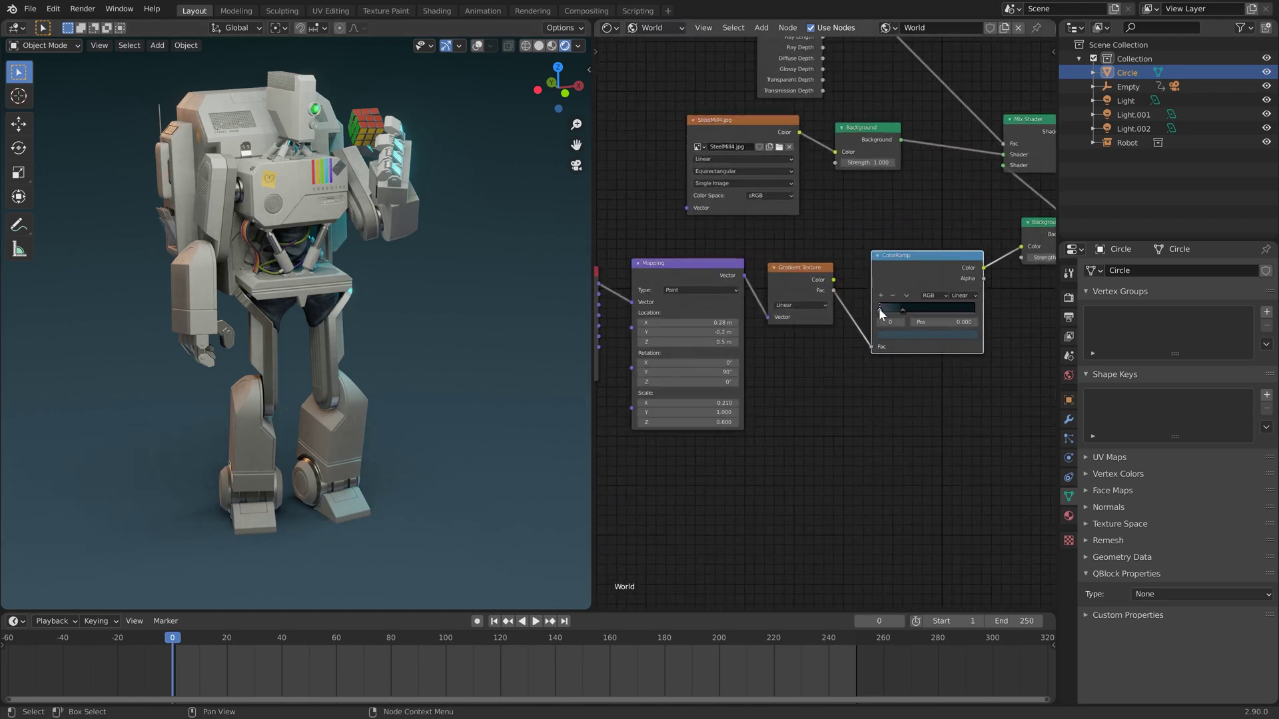
{"action": "left_click", "coordinate": [901, 335]}
{"action": "mouse_move", "coordinate": [921, 236]}
{"action": "left_mouse_down"}
{"action": "mouse_move", "coordinate": [922, 248]}
{"action": "mouse_move", "coordinate": [907, 239]}
{"action": "left_mouse_up"}
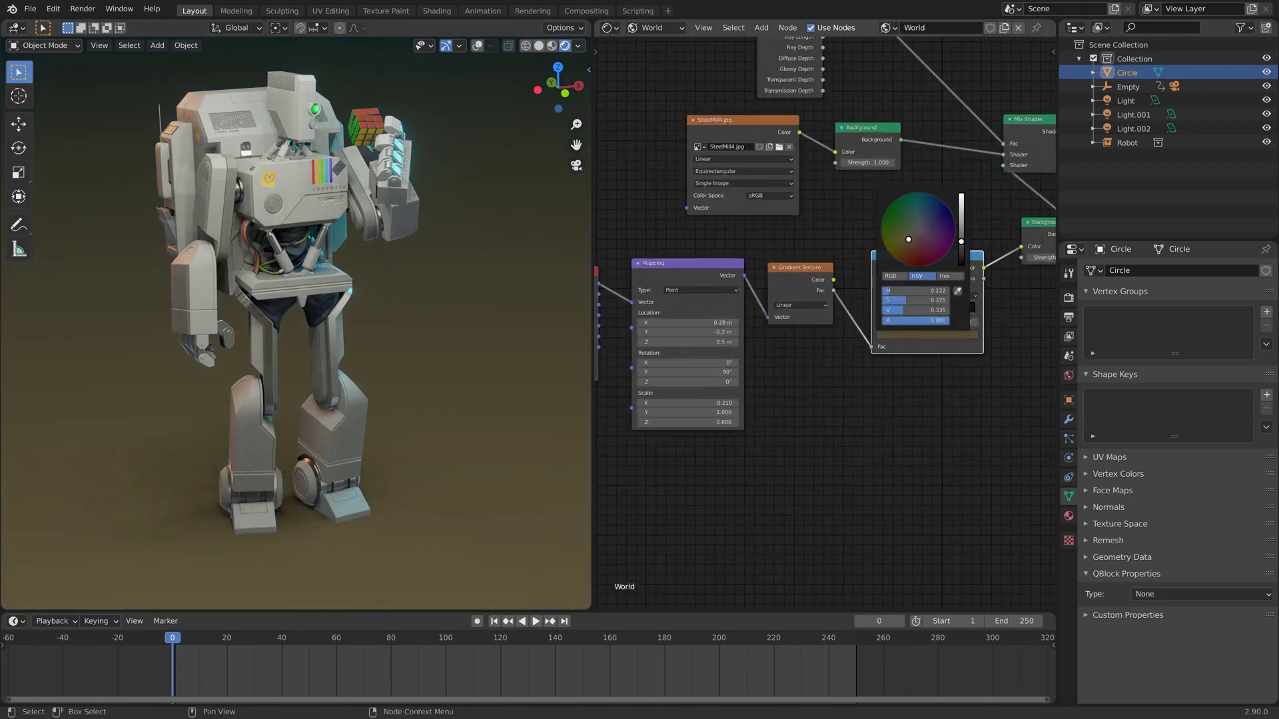
{"action": "left_click_drag", "start_coordinate": [905, 309], "coordinate": [895, 307]}
Step: Adjust the colour of the World ColorRamp's dark teal stop
{"action": "left_click", "coordinate": [907, 335]}
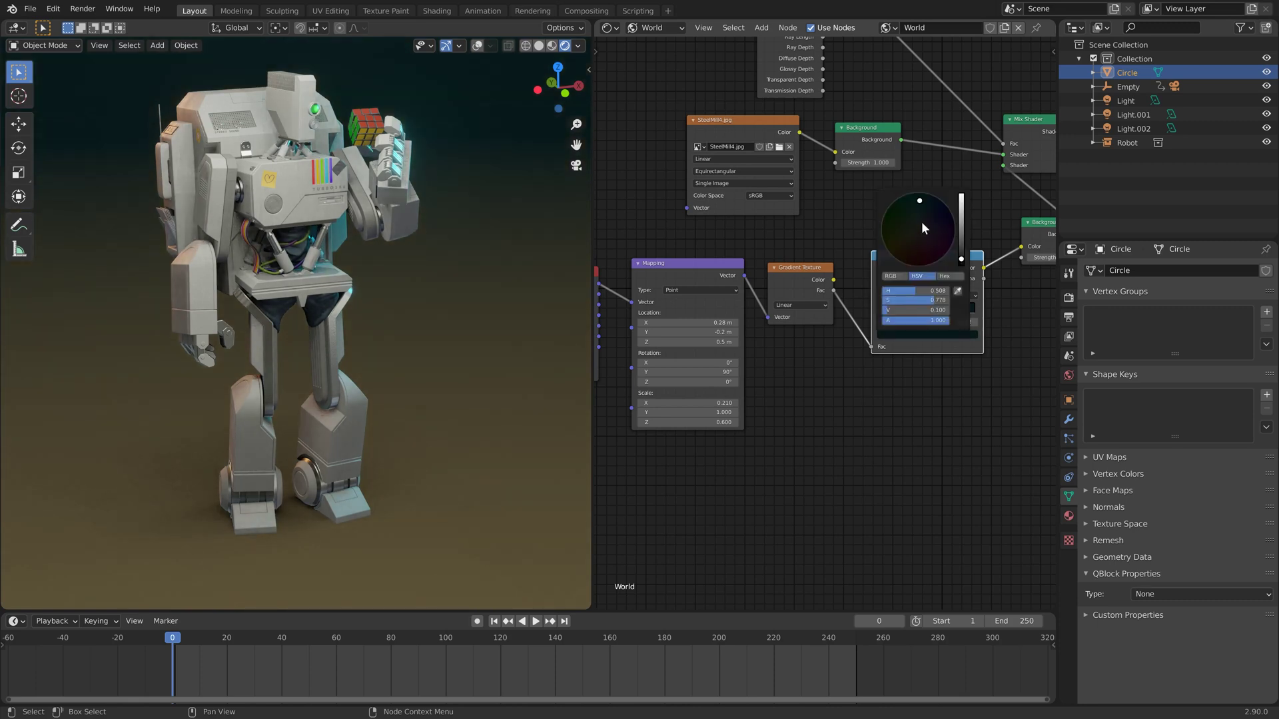
{"action": "scroll", "coordinate": [921, 223], "scroll_direction": "up", "scroll_amount": 5}
{"action": "left_click_drag", "start_coordinate": [922, 224], "coordinate": [920, 207]}
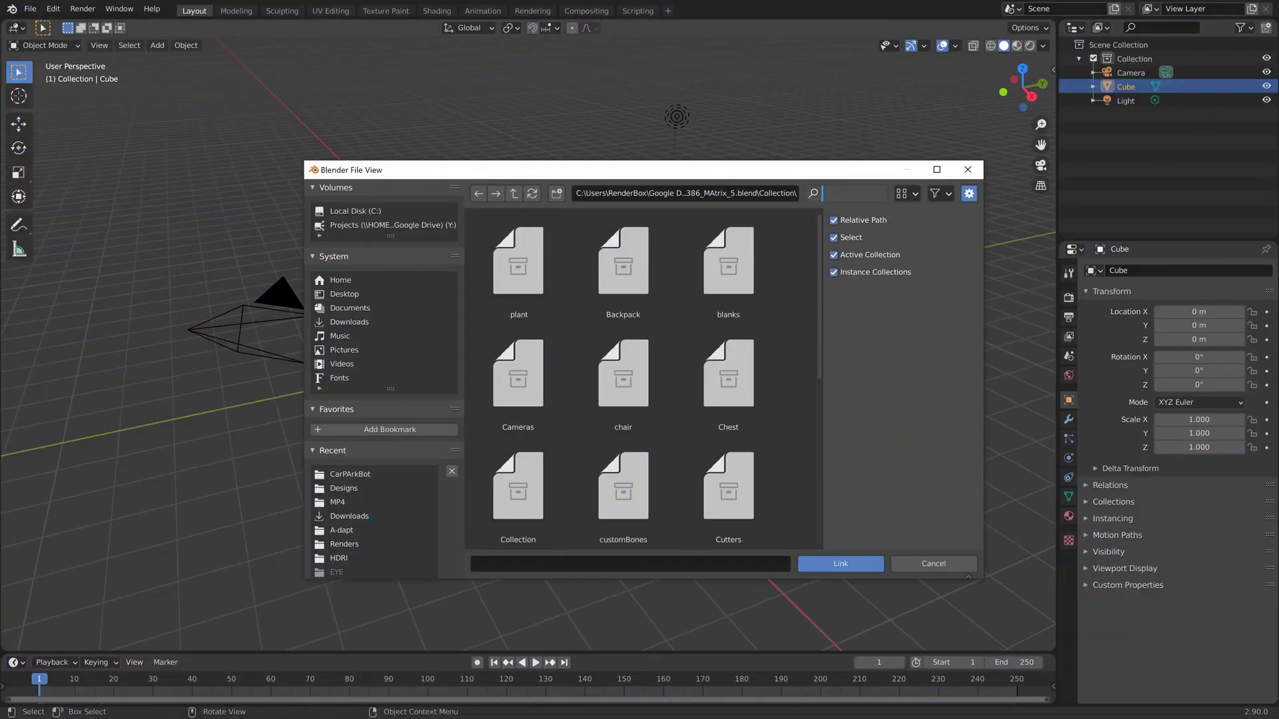
Step: Filter the collections for "rob" and link the Robot collection into the scene
{"action": "type", "text": "rob"}
{"action": "left_click", "coordinate": [518, 267]}
{"action": "left_click", "coordinate": [819, 565]}
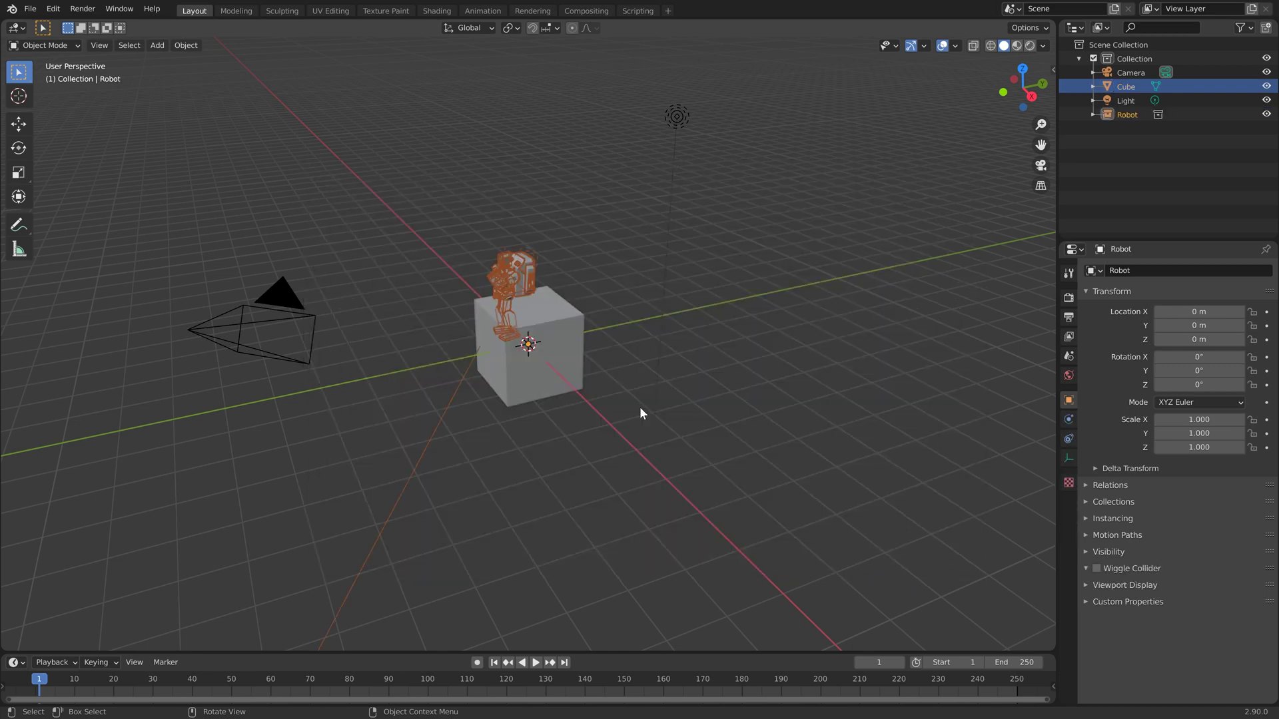
Step: Delete the default cube and move the linked robot along the X axis to about 0.78 m
{"action": "left_click", "coordinate": [559, 370]}
{"action": "key", "text": "Delete"}
{"action": "middle_click_drag", "start_coordinate": [560, 369], "coordinate": [608, 358]}
{"action": "left_click", "coordinate": [506, 293]}
{"action": "key", "text": "g"}
{"action": "key", "text": "x"}
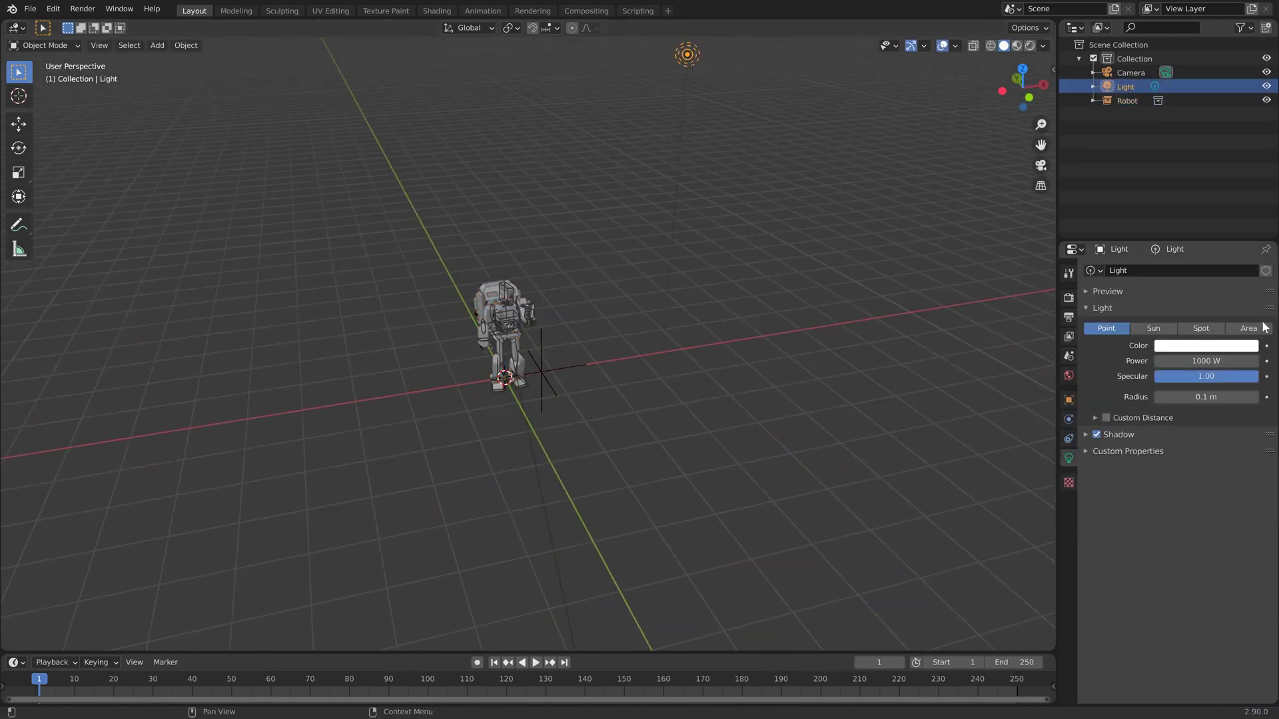
Step: Scale up the rectangular area light above the robot
{"action": "key", "text": "s"}
{"action": "left_click", "coordinate": [742, 530]}
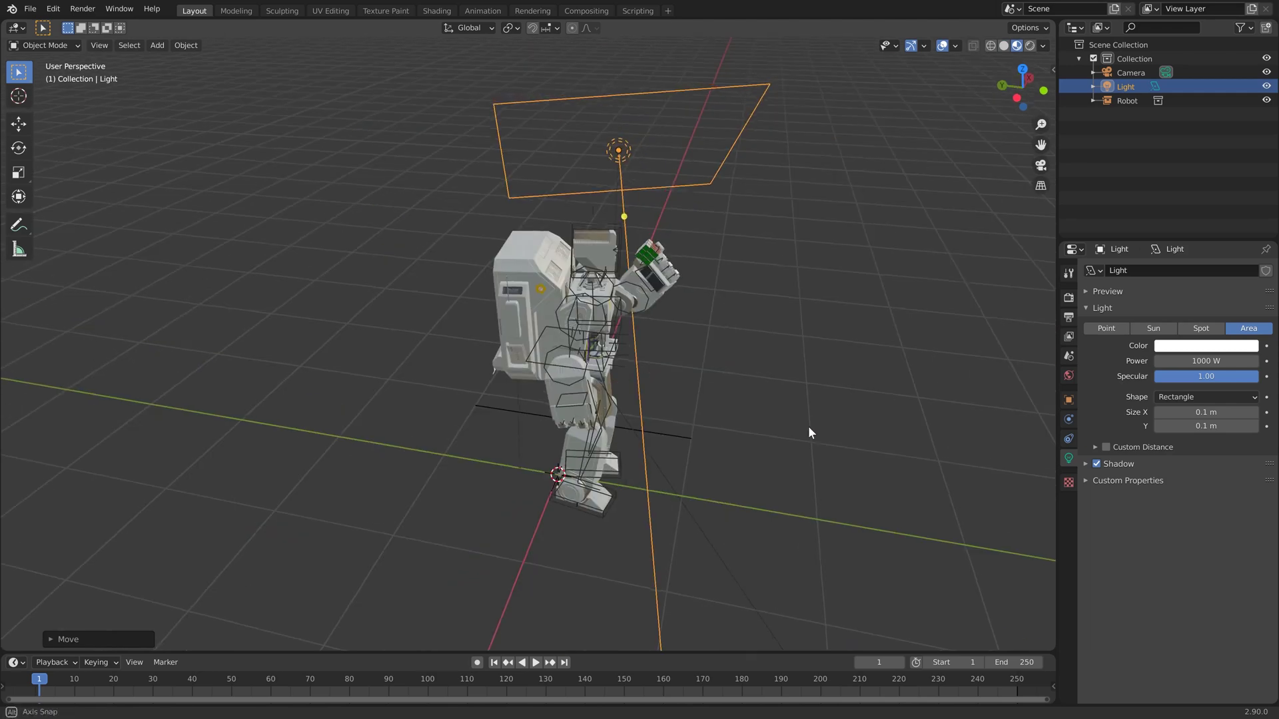
{"action": "middle_click_drag", "start_coordinate": [809, 427], "coordinate": [672, 423]}
Step: Enable scene lights and the scene world for the material preview shading
{"action": "left_click", "coordinate": [1043, 46]}
{"action": "left_click", "coordinate": [992, 96]}
{"action": "left_click", "coordinate": [993, 110]}
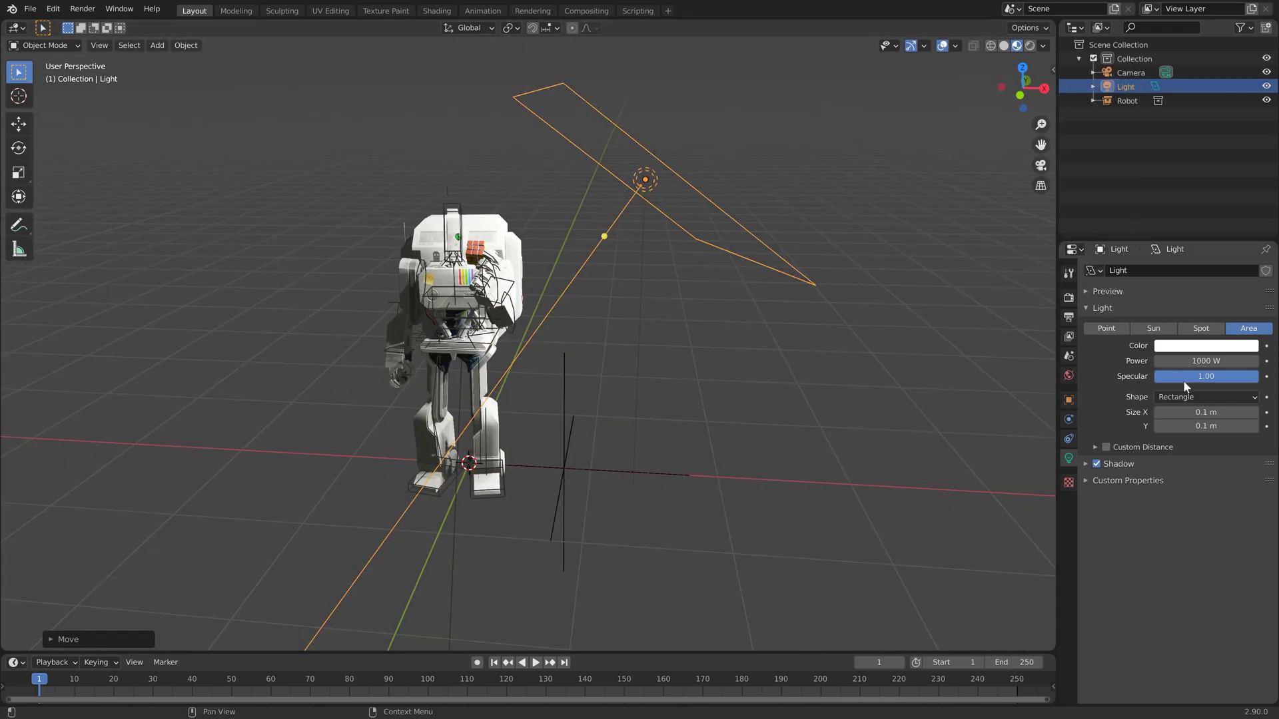
Step: Set the area light's power to 20 W
{"action": "left_click", "coordinate": [1192, 362]}
{"action": "type", "text": "20"}
{"action": "key", "text": "Return"}
Step: Duplicate the area light, rotate the copy around the 3D cursor to the robot's other side, and tint it blue
{"action": "left_click", "coordinate": [518, 30]}
{"action": "left_click", "coordinate": [533, 43]}
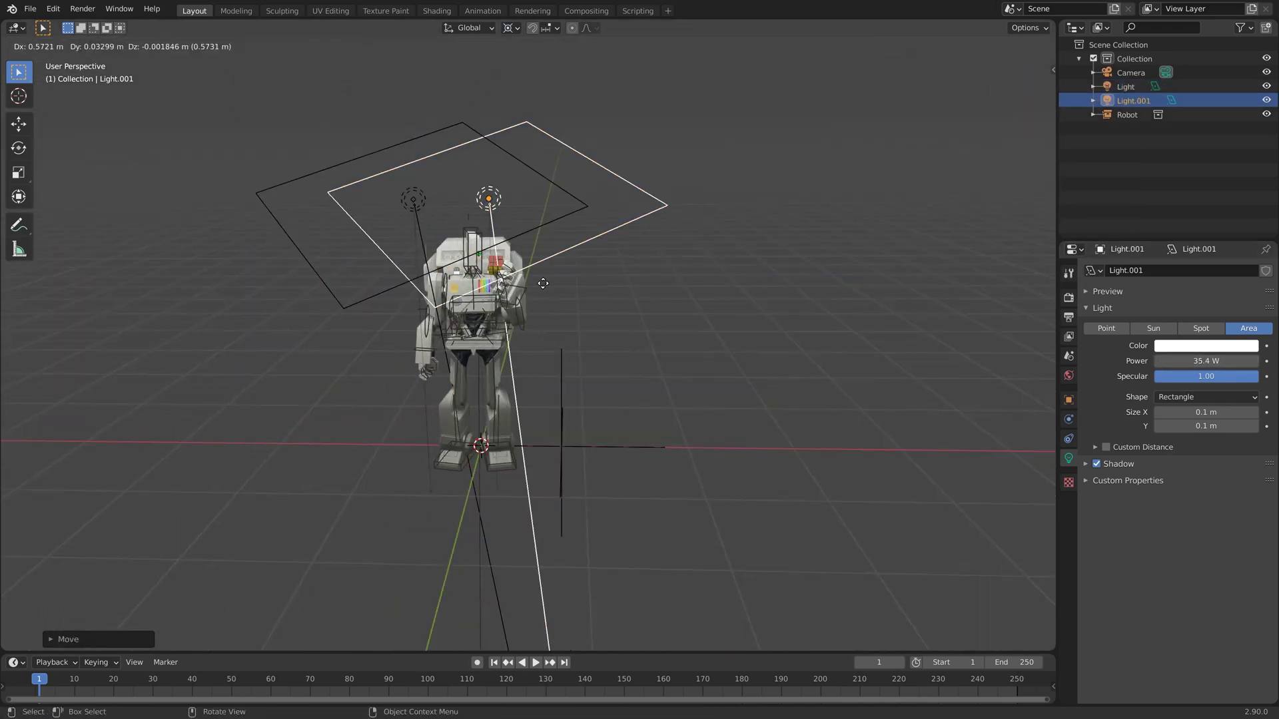
{"action": "key", "text": "r"}
{"action": "key", "text": "r"}
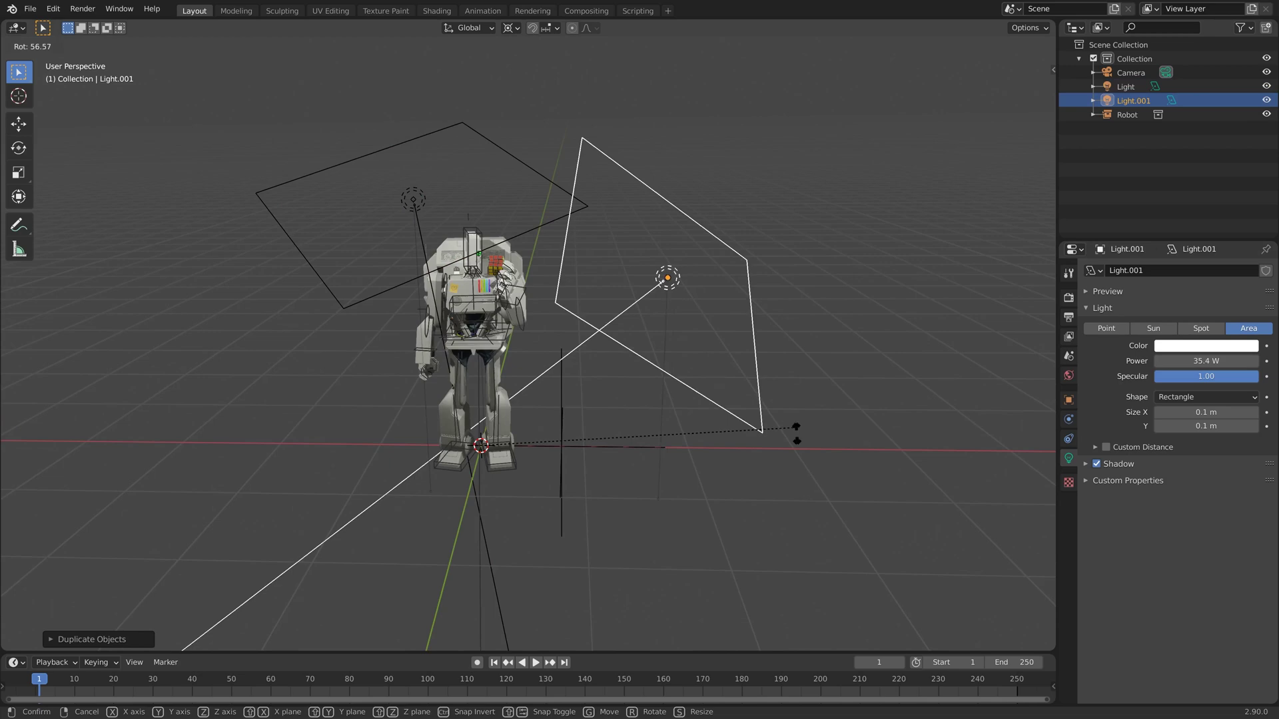
{"action": "left_click", "coordinate": [1226, 346]}
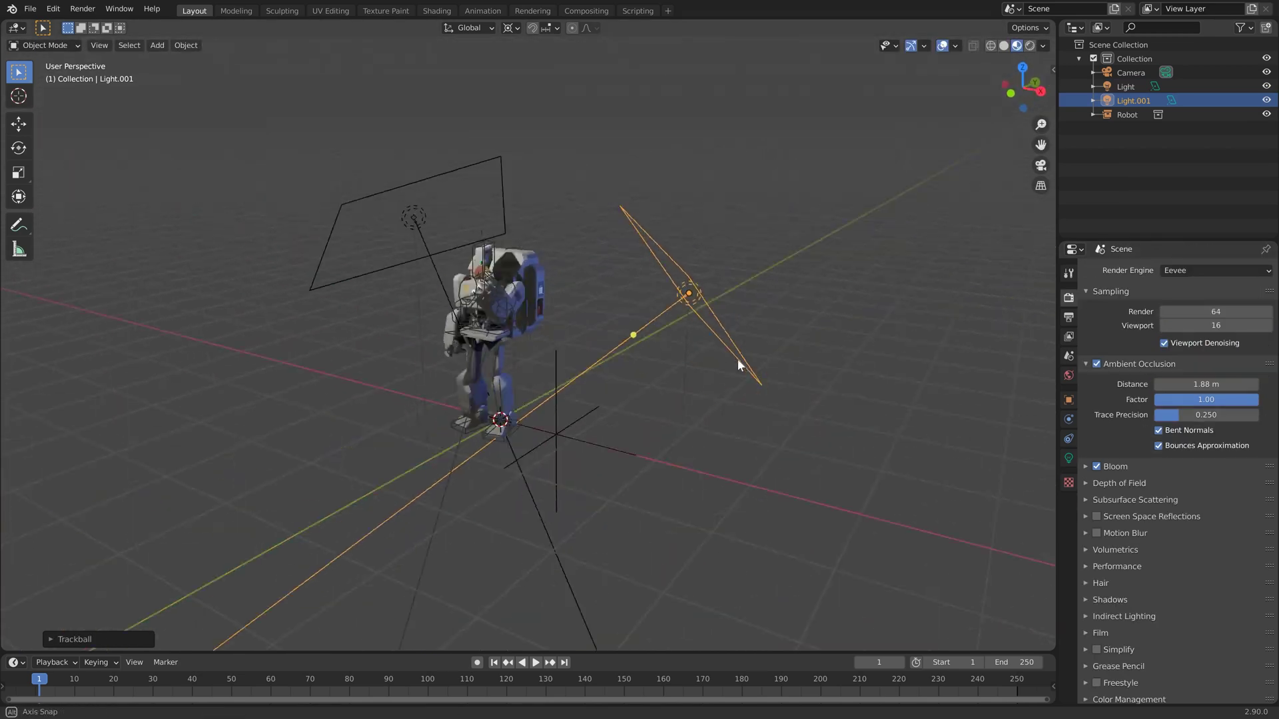
Step: Select the camera and align it to a front three-quarter view of the robot
{"action": "middle_click_drag", "start_coordinate": [737, 359], "coordinate": [942, 221]}
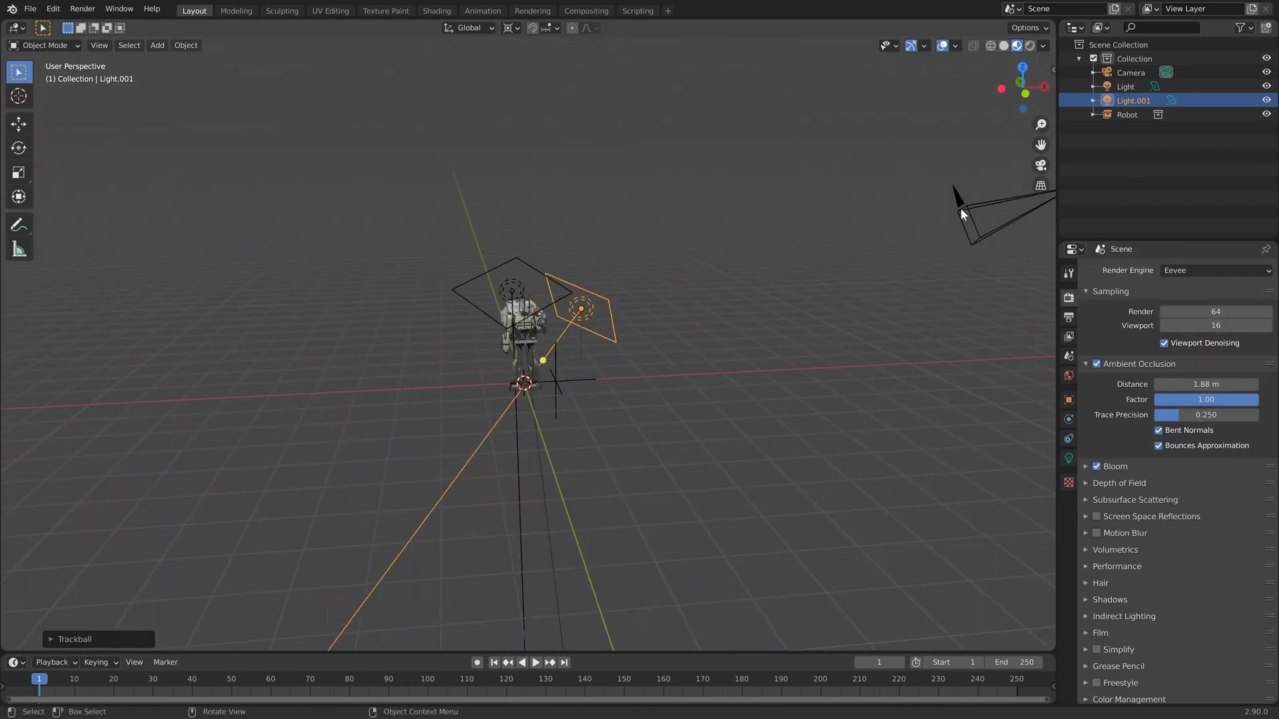
{"action": "left_click", "coordinate": [960, 212]}
{"action": "scroll", "coordinate": [733, 371], "scroll_direction": "up", "scroll_amount": 8}
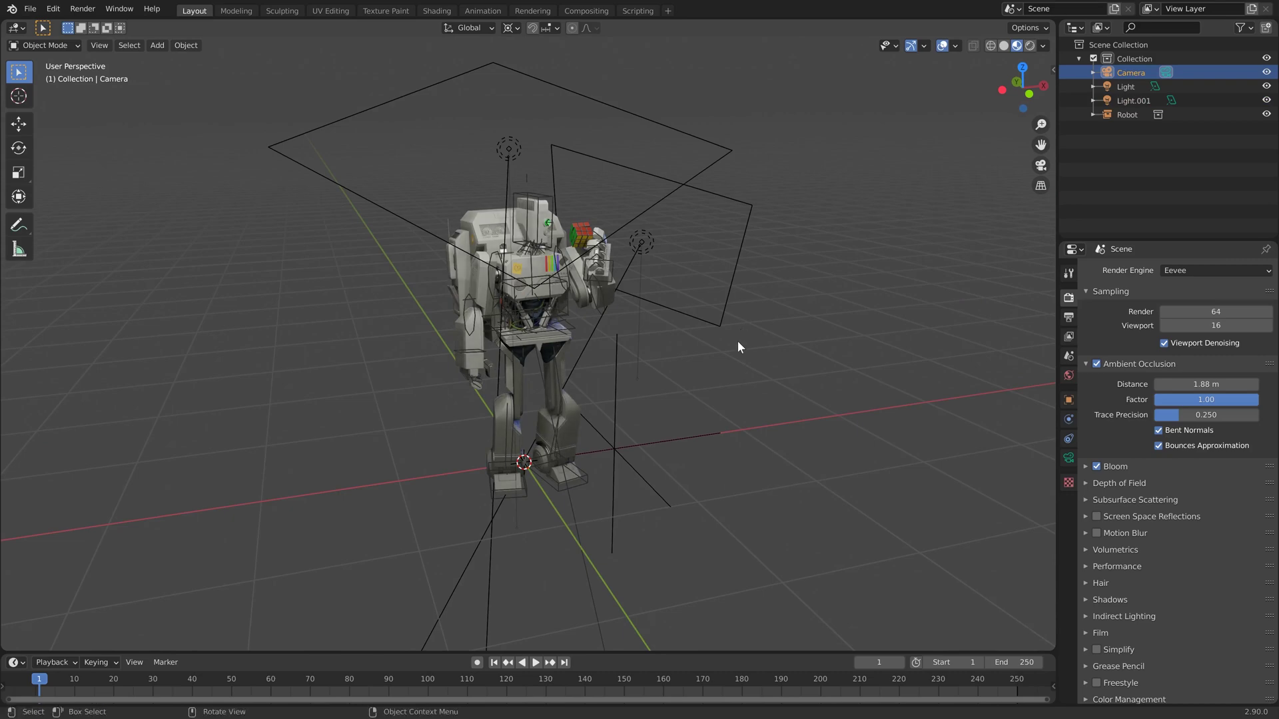
{"action": "mouse_move", "coordinate": [737, 342]}
{"action": "middle_mouse_down"}
{"action": "mouse_move", "coordinate": [720, 323]}
{"action": "mouse_move", "coordinate": [718, 346]}
{"action": "mouse_move", "coordinate": [747, 337]}
{"action": "middle_mouse_up"}
{"action": "scroll", "coordinate": [722, 312], "scroll_direction": "up", "scroll_amount": 3}
{"action": "key", "text": "KP_0"}
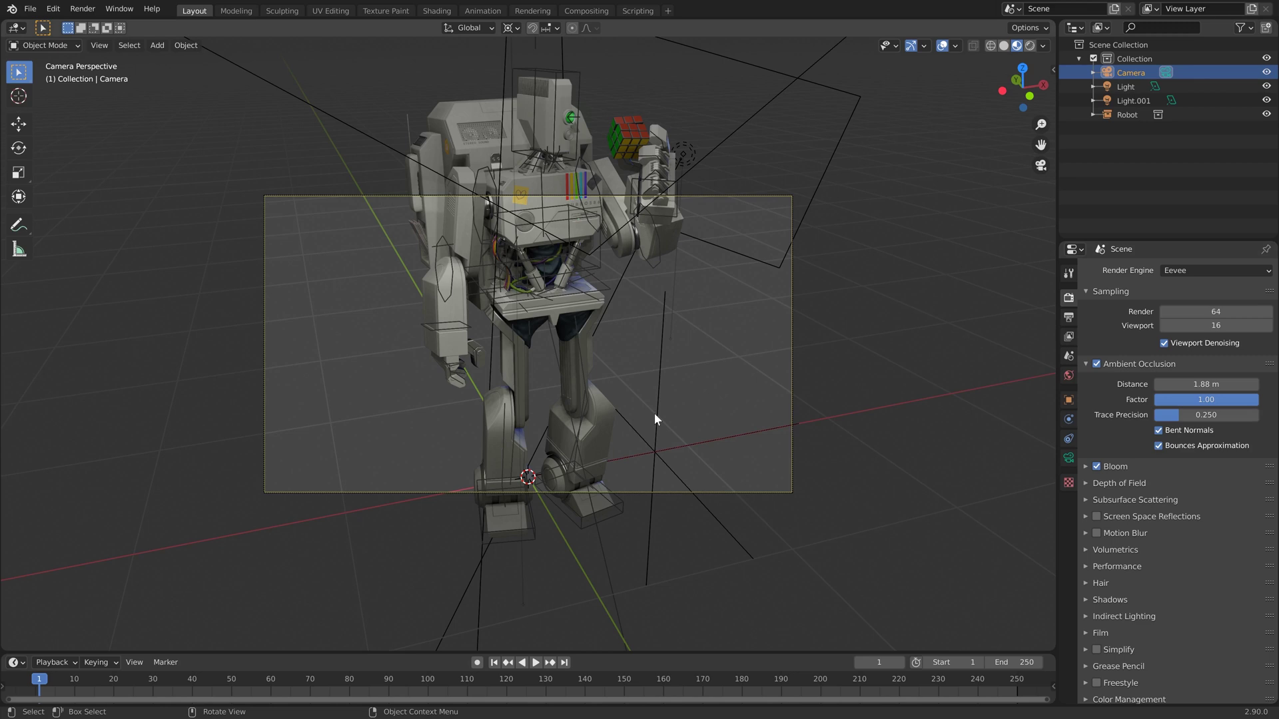
Step: Pull the camera back along its local Z axis and rotate it freely to fit the whole robot in frame
{"action": "key", "text": "g"}
{"action": "key", "text": "z"}
{"action": "key", "text": "z"}
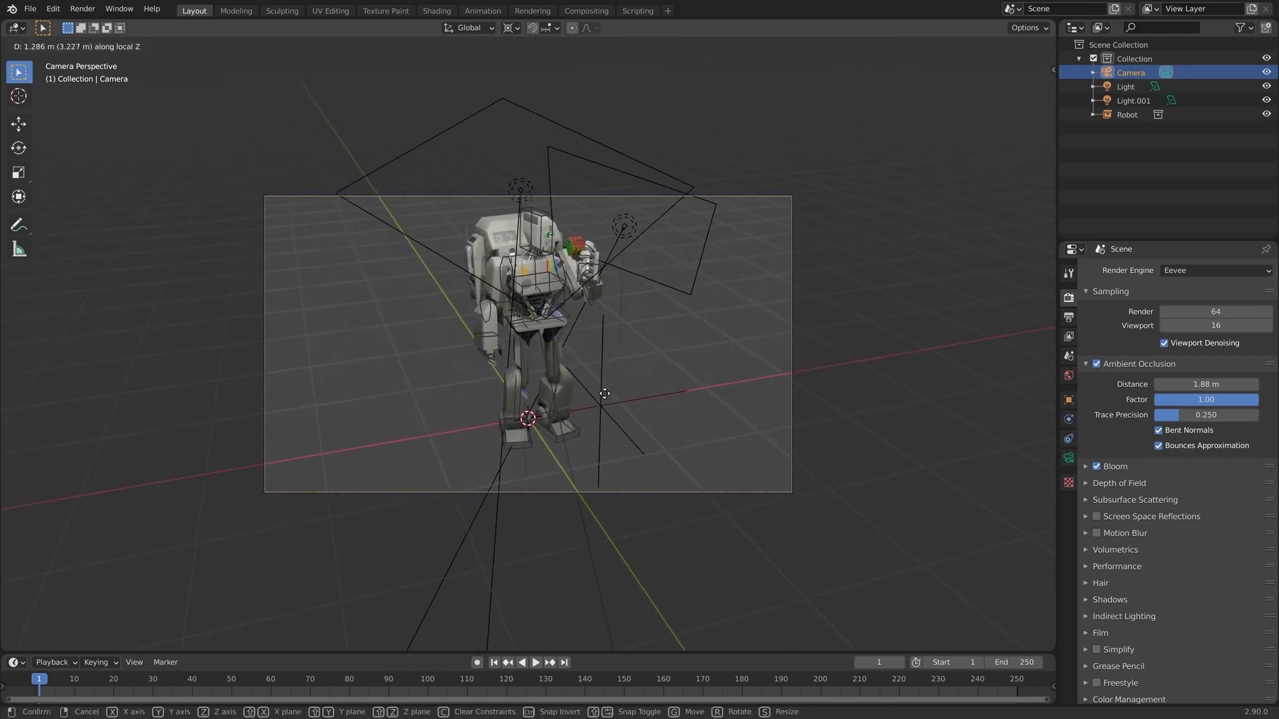
{"action": "left_click", "coordinate": [604, 394]}
{"action": "key", "text": "r"}
{"action": "key", "text": "r"}
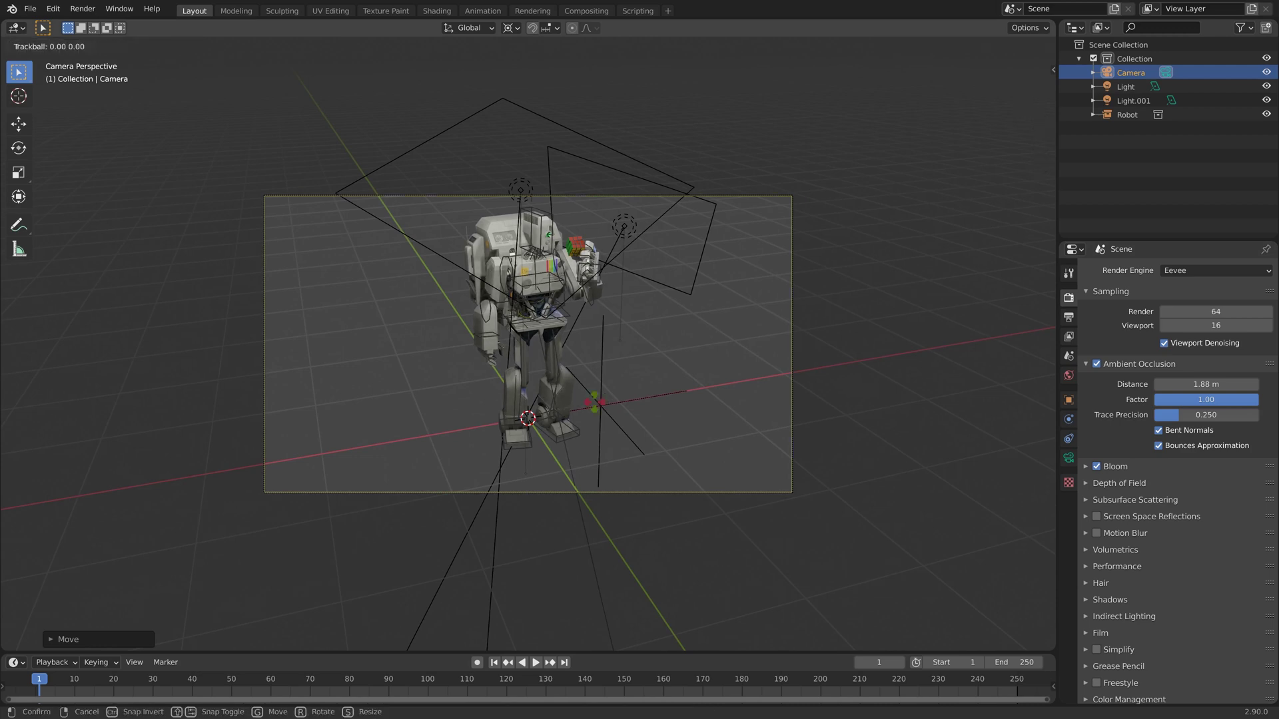
{"action": "left_click", "coordinate": [597, 517]}
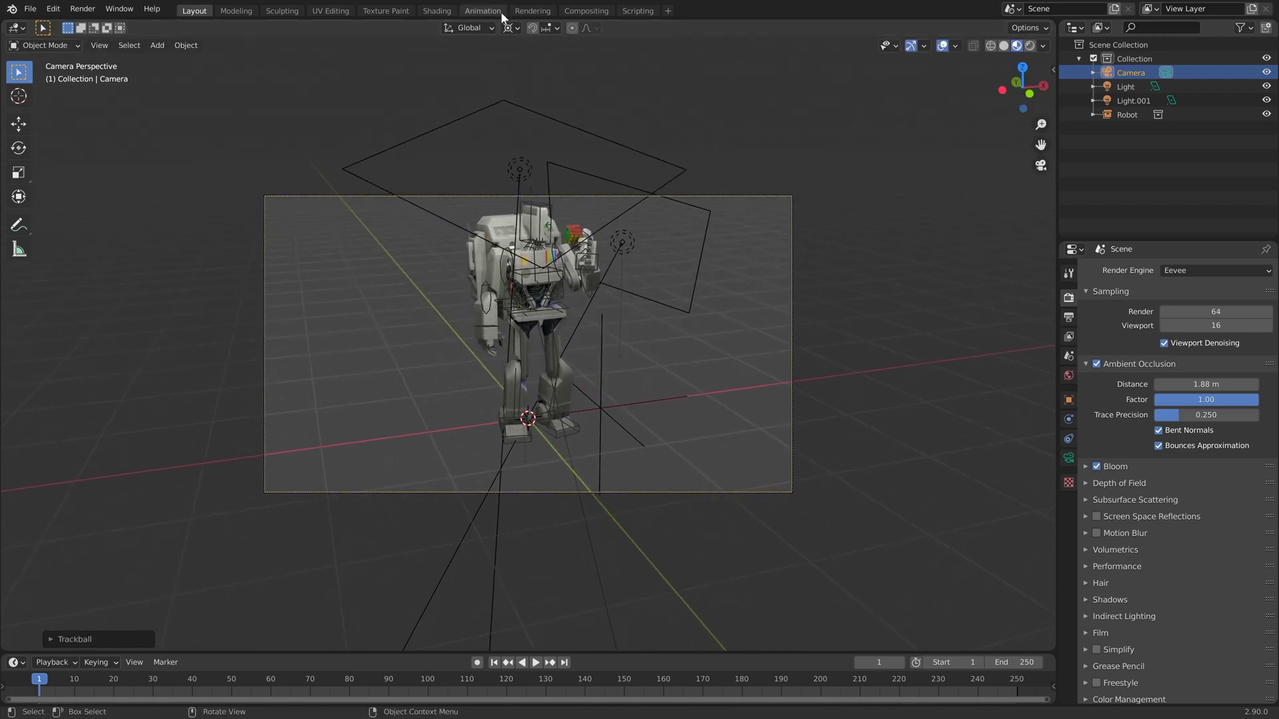
Step: Switch the pivot point away from the 3D cursor and rotate the camera freely to centre the robot in the frame
{"action": "left_click", "coordinate": [511, 27]}
{"action": "left_click", "coordinate": [518, 42]}
{"action": "key", "text": "r"}
{"action": "key", "text": "r"}
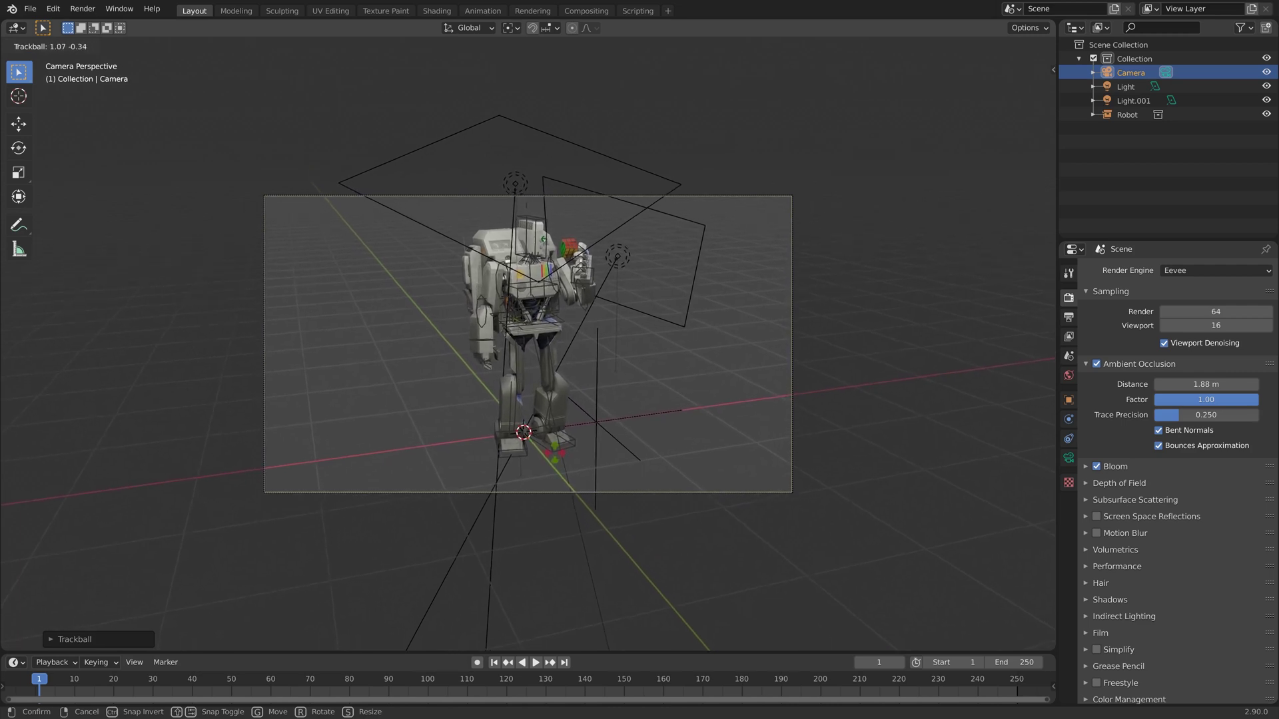
{"action": "left_click", "coordinate": [554, 458]}
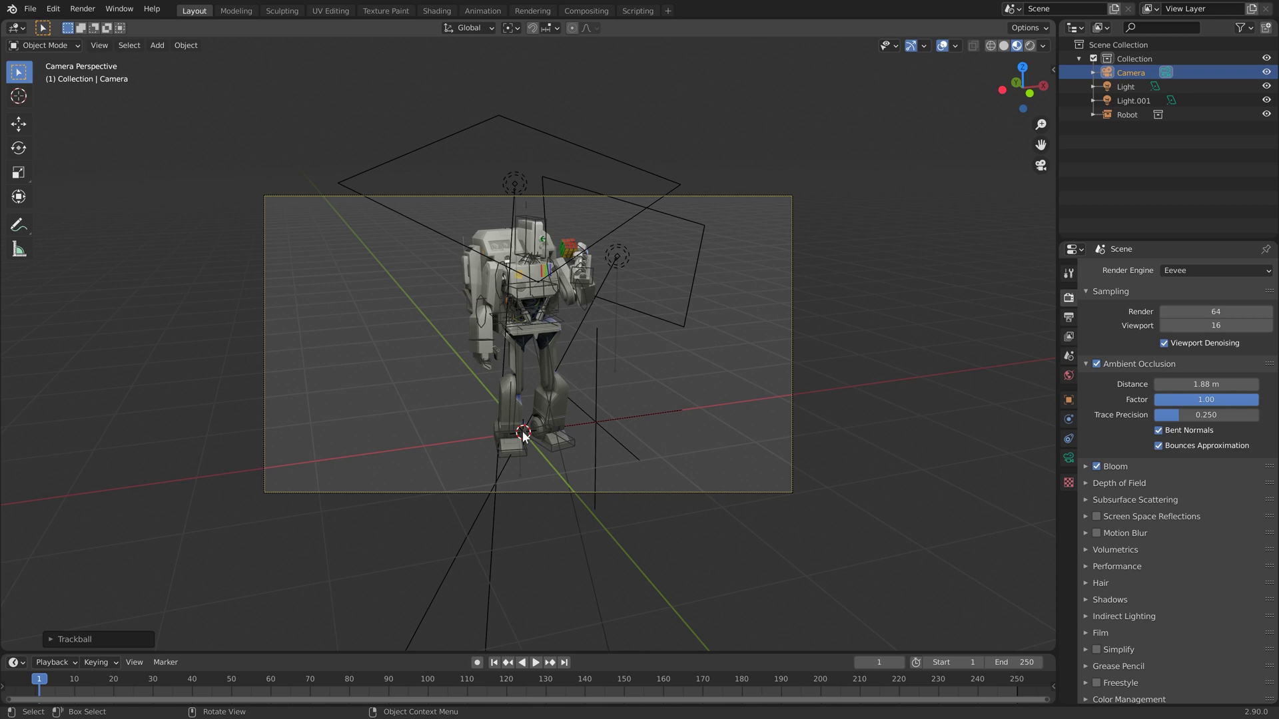
Step: Add a sphere empty at the 3D cursor by the robot's feet and set its display size to 0.86 m
{"action": "key", "text": "shift+a"}
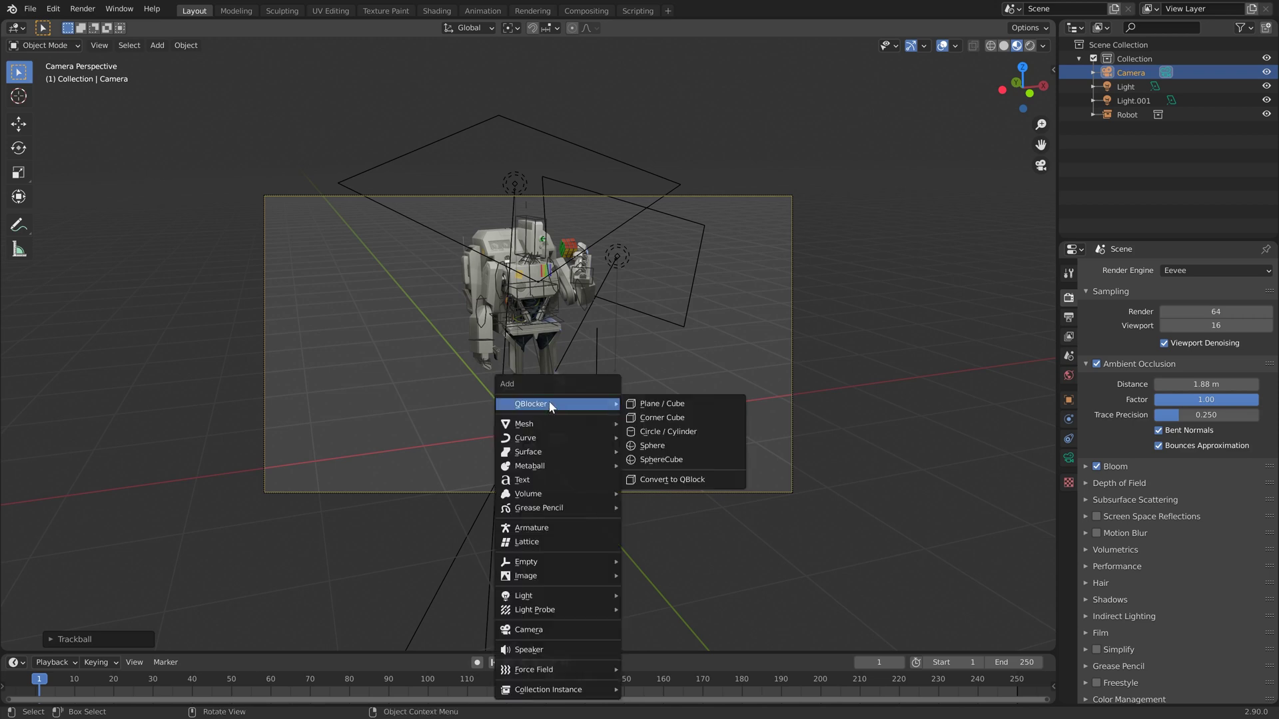
{"action": "mouse_move", "coordinate": [576, 563]}
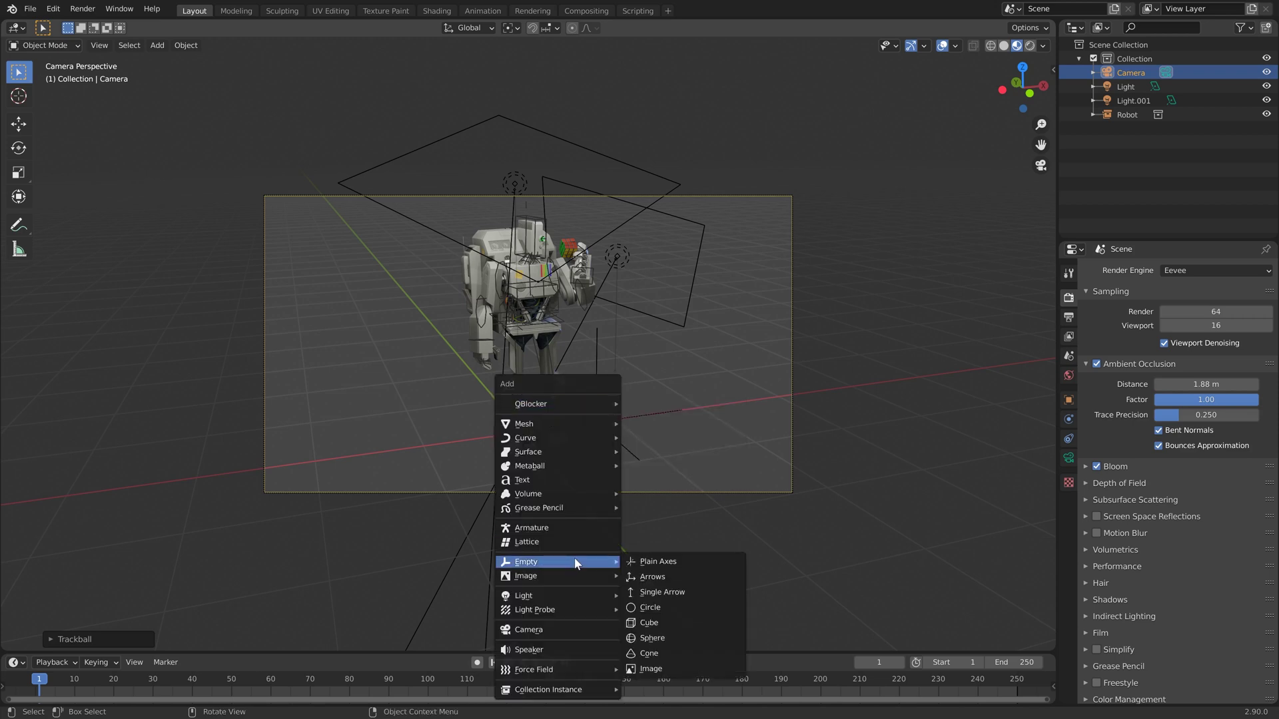
{"action": "left_click", "coordinate": [704, 643]}
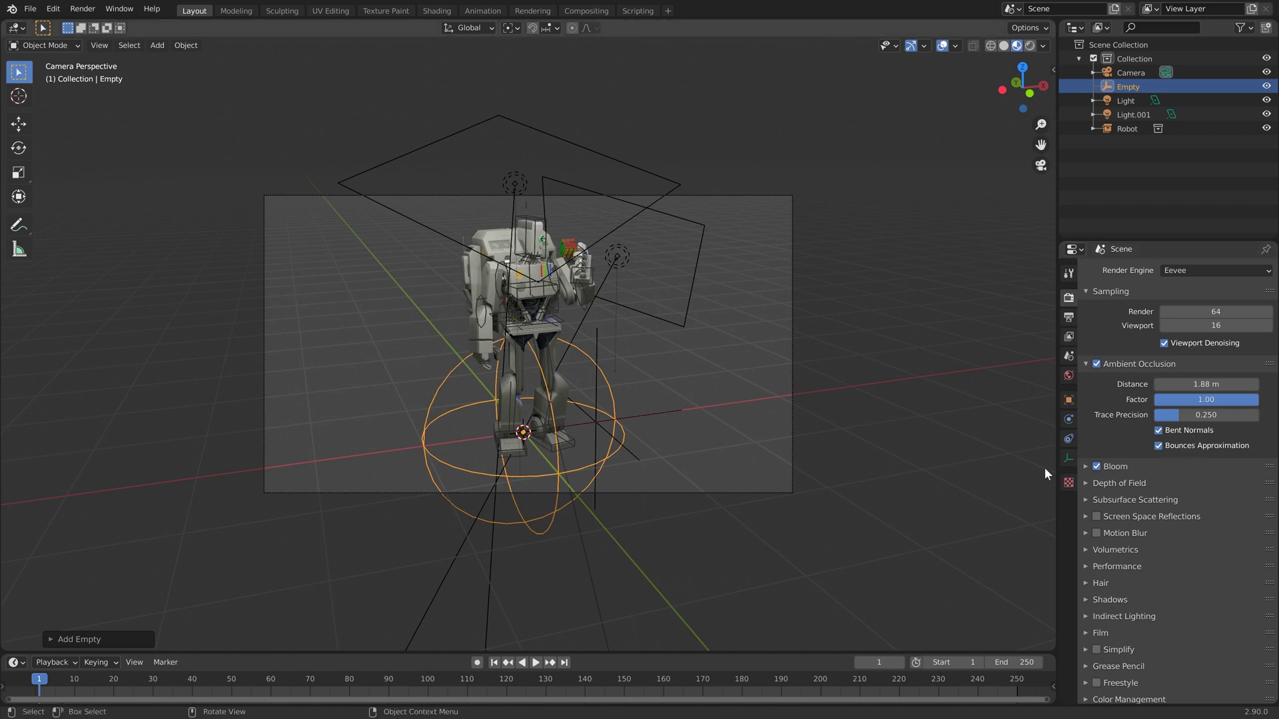
{"action": "left_click", "coordinate": [1068, 458]}
{"action": "mouse_move", "coordinate": [1206, 304]}
{"action": "left_mouse_down"}
{"action": "mouse_move", "coordinate": [1178, 304]}
{"action": "mouse_move", "coordinate": [1196, 304]}
{"action": "left_mouse_up"}
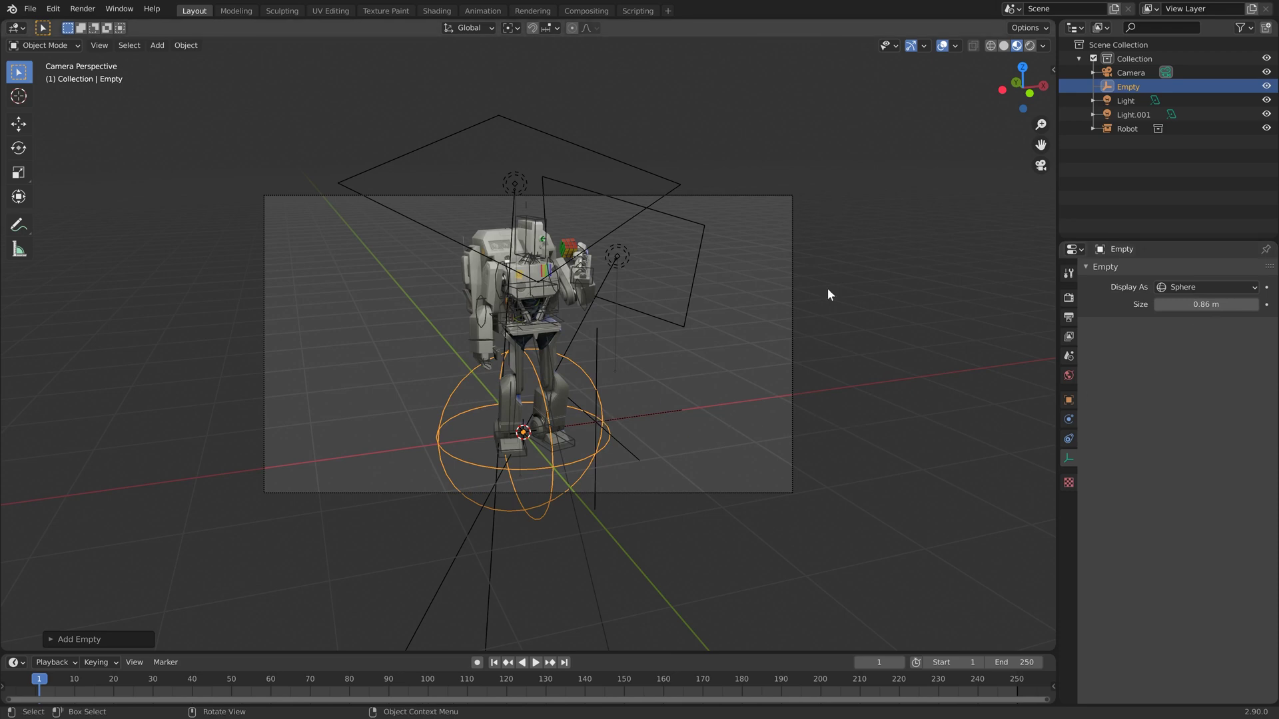
Step: Parent the camera to the sphere empty with Object (Keep Transform)
{"action": "left_click", "coordinate": [793, 205], "text": "shift"}
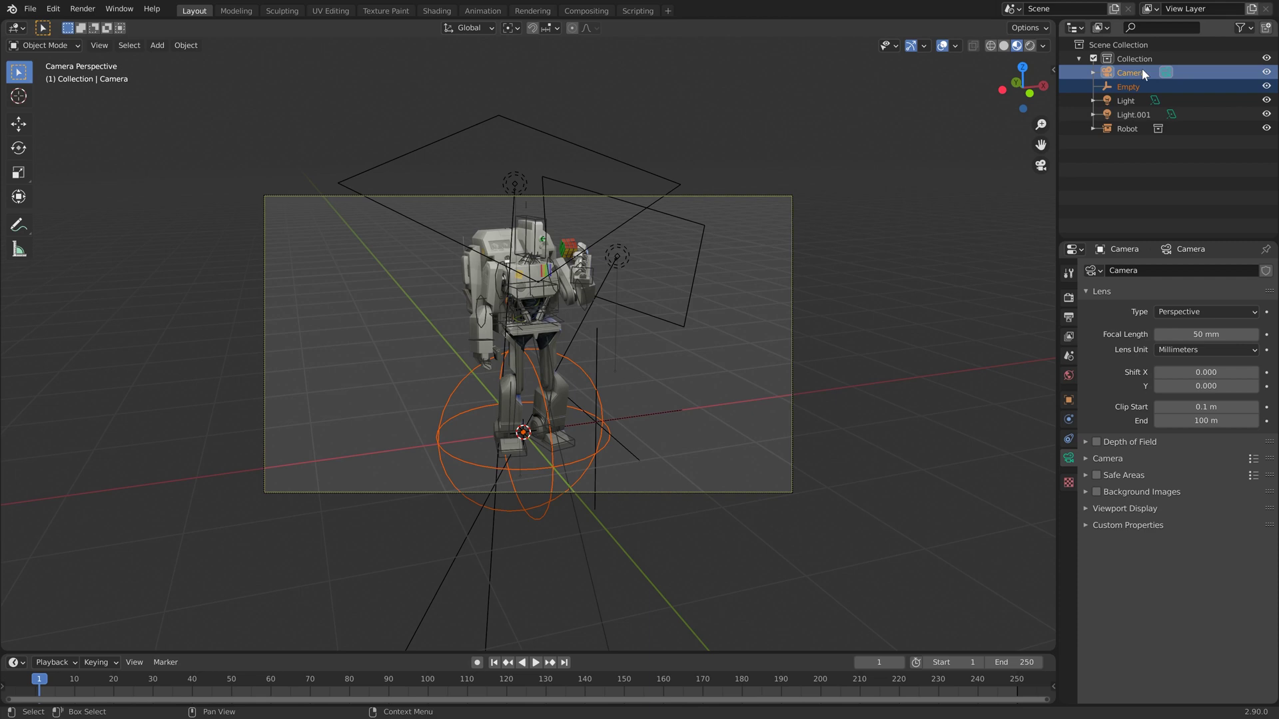
{"action": "left_click", "coordinate": [572, 368], "text": "shift"}
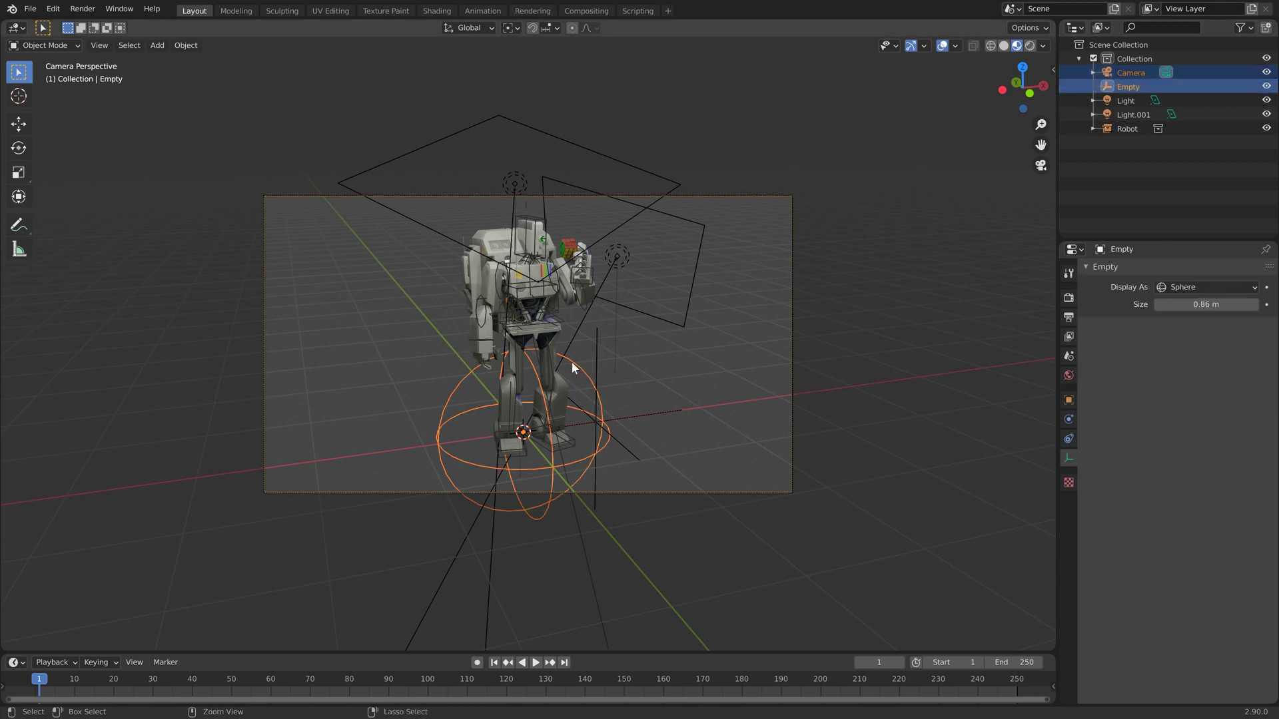
{"action": "key", "text": "ctrl+p"}
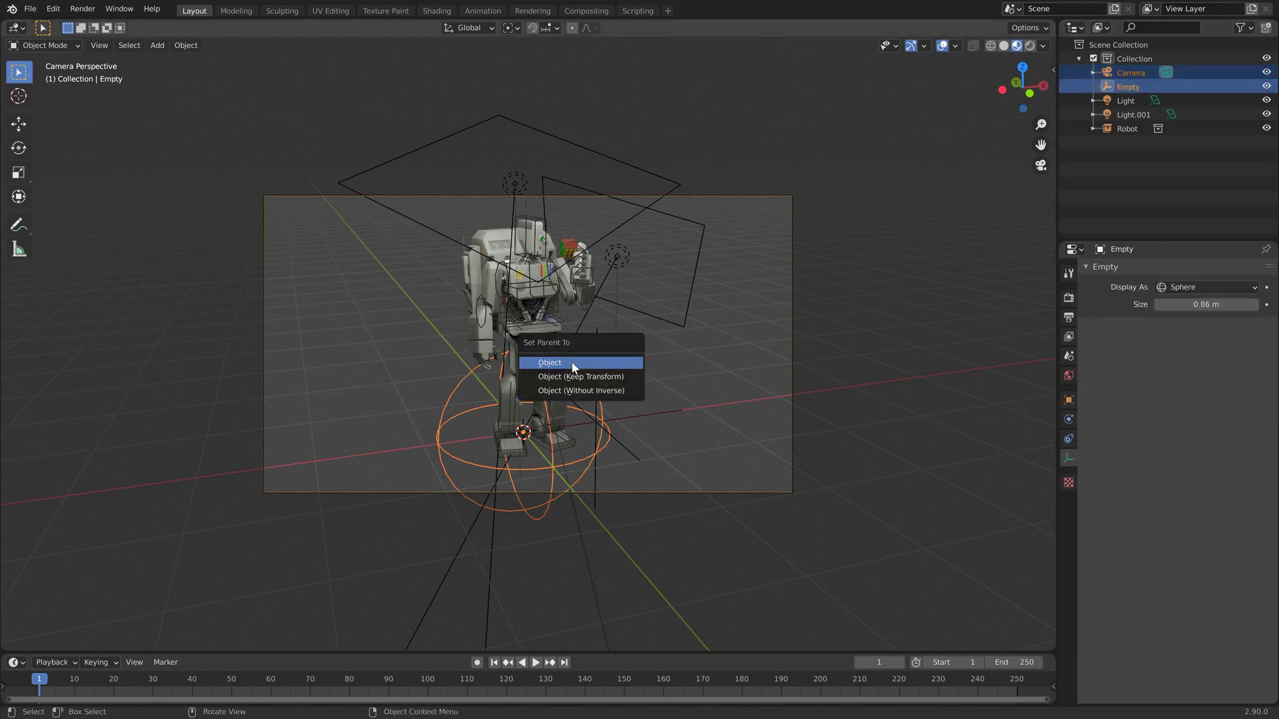
{"action": "left_click", "coordinate": [615, 378]}
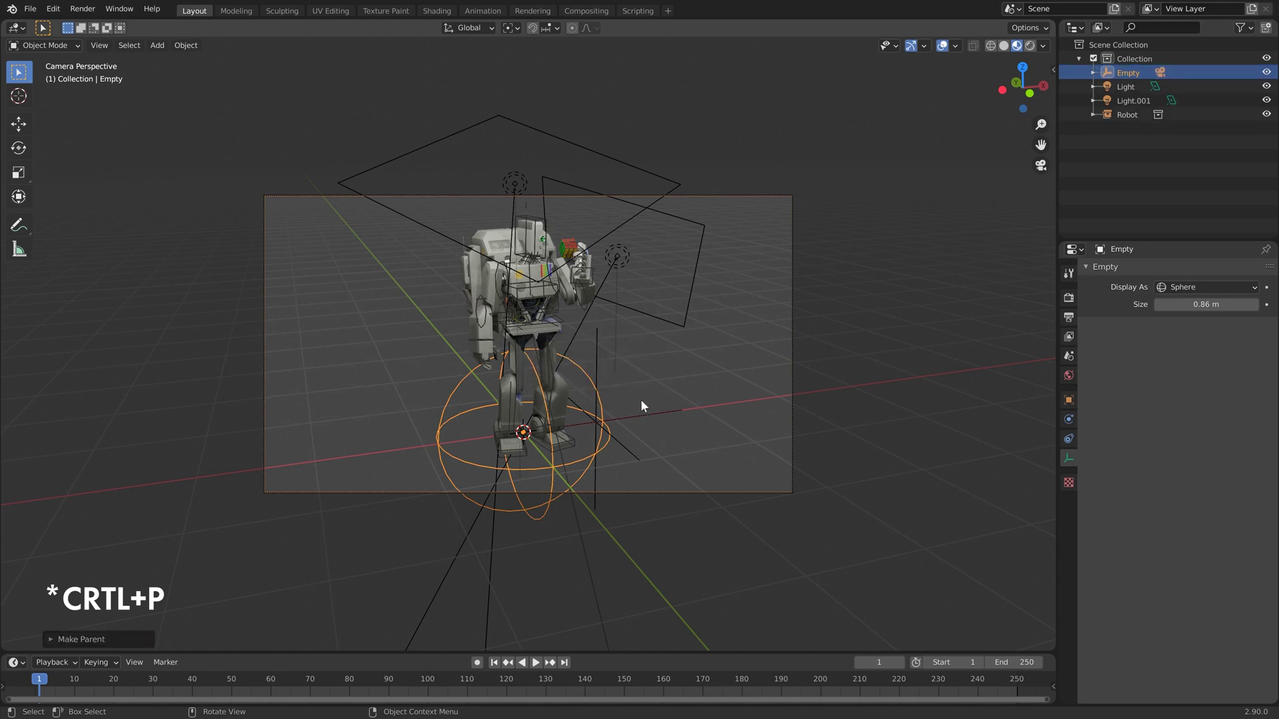
Step: Enlarge the timeline and insert a Rotation keyframe for the sphere empty at frame 1
{"action": "left_click", "coordinate": [584, 368]}
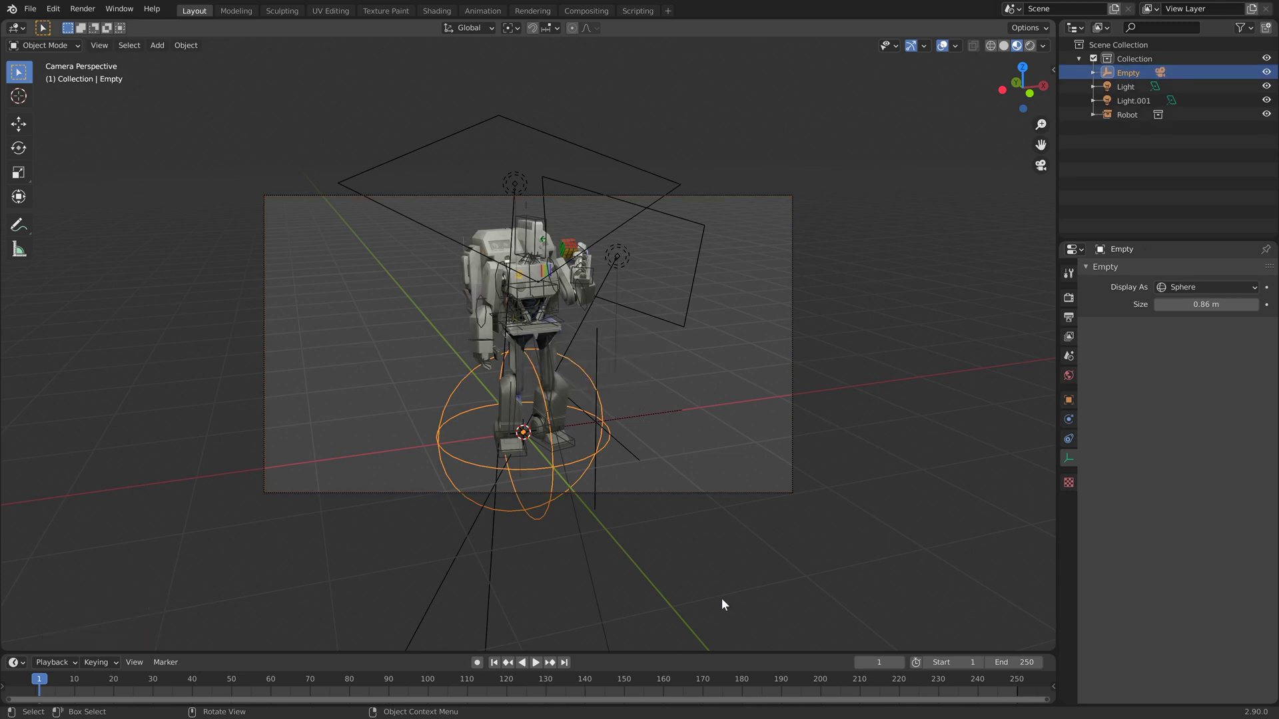
{"action": "left_click_drag", "start_coordinate": [647, 652], "coordinate": [662, 611]}
{"action": "key", "text": "i"}
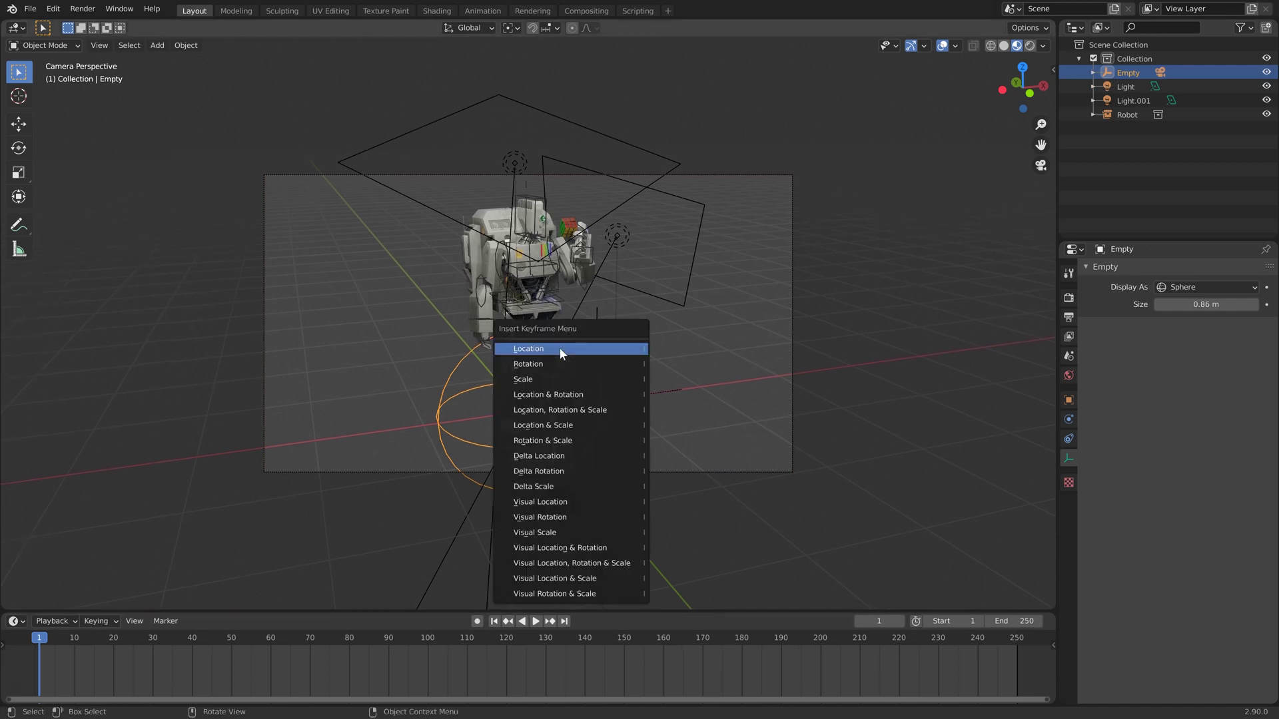
{"action": "left_click", "coordinate": [567, 360]}
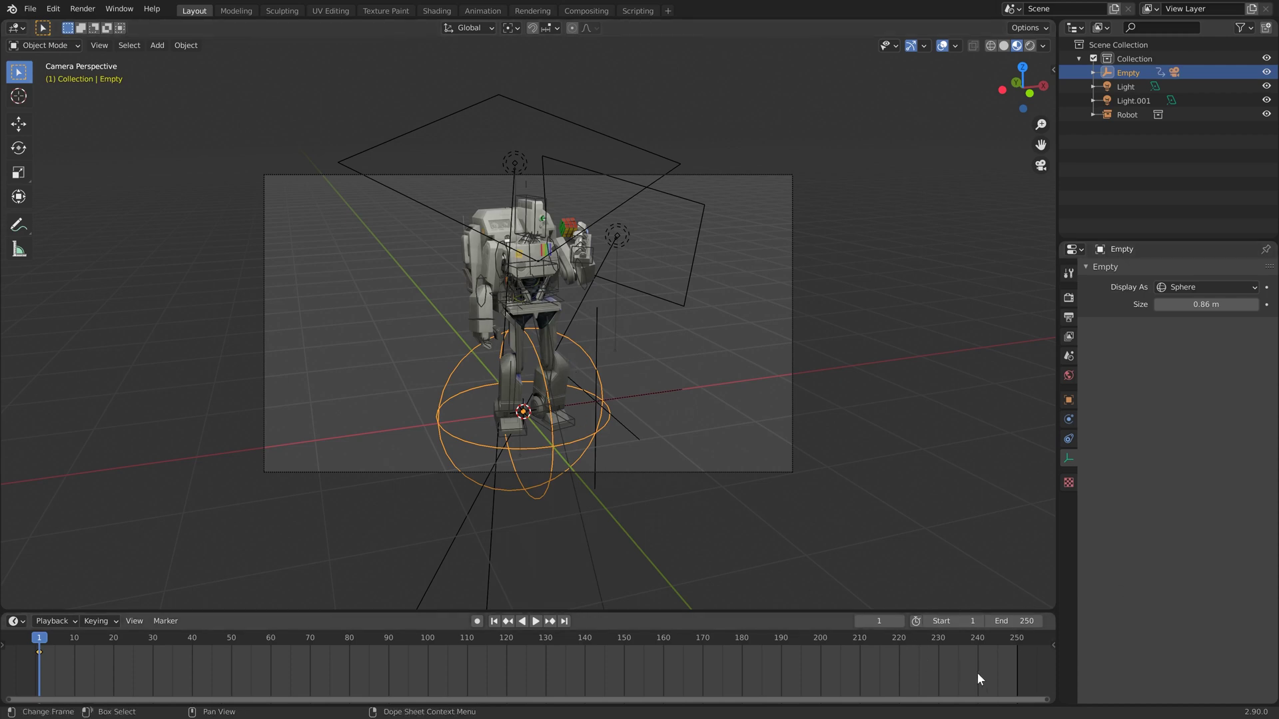
Step: At frame 250, rotate the sphere empty about the global Z axis and insert a Rotation keyframe
{"action": "middle_click_drag", "start_coordinate": [977, 672], "coordinate": [905, 675]}
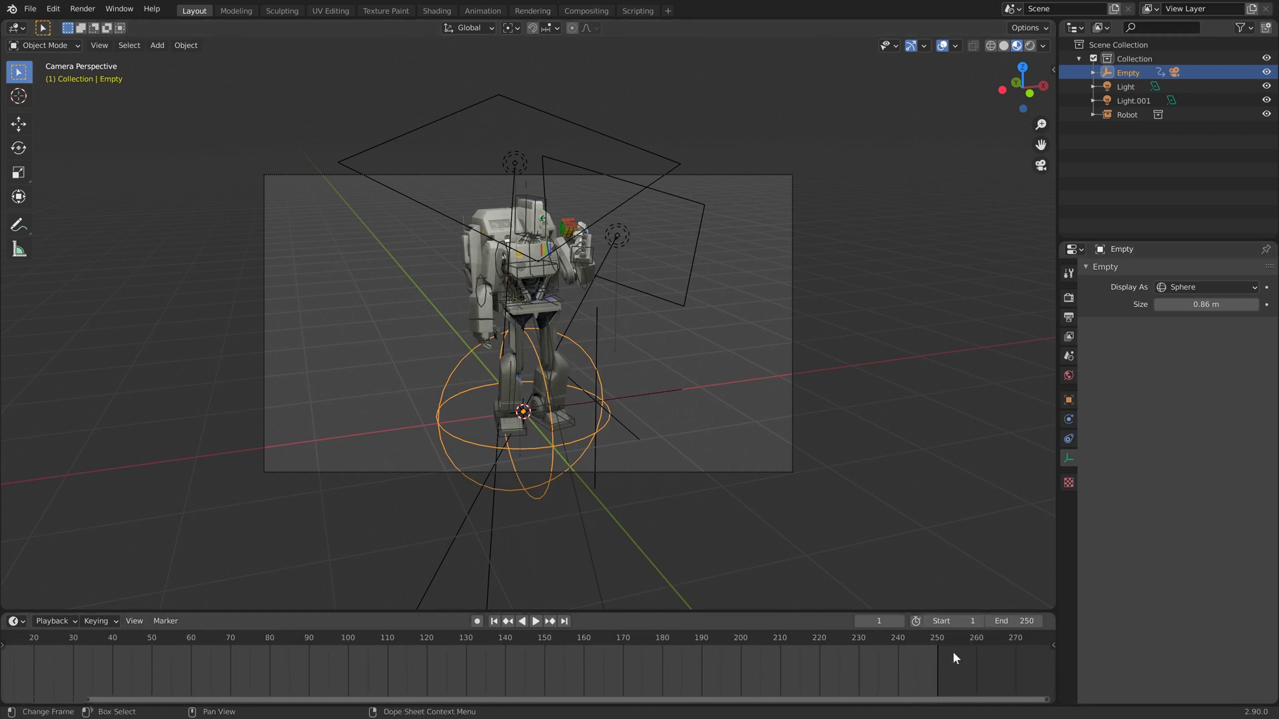
{"action": "left_click", "coordinate": [937, 642]}
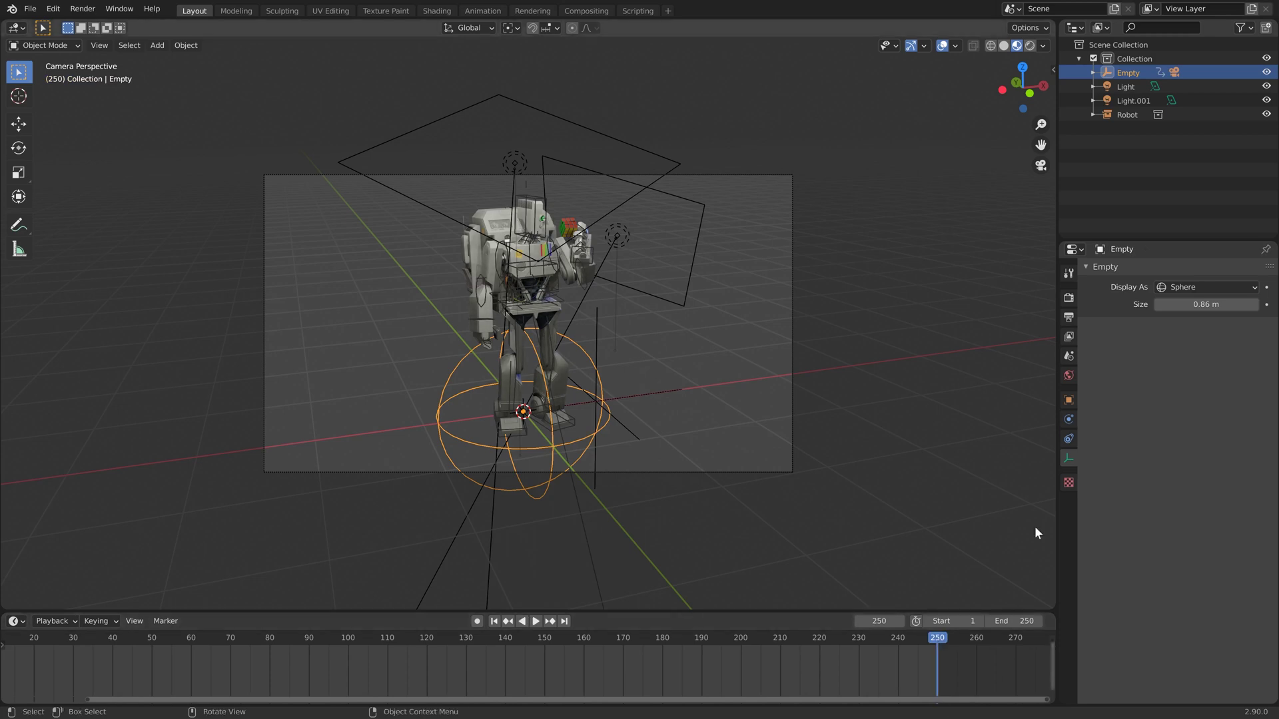
{"action": "key", "text": "r"}
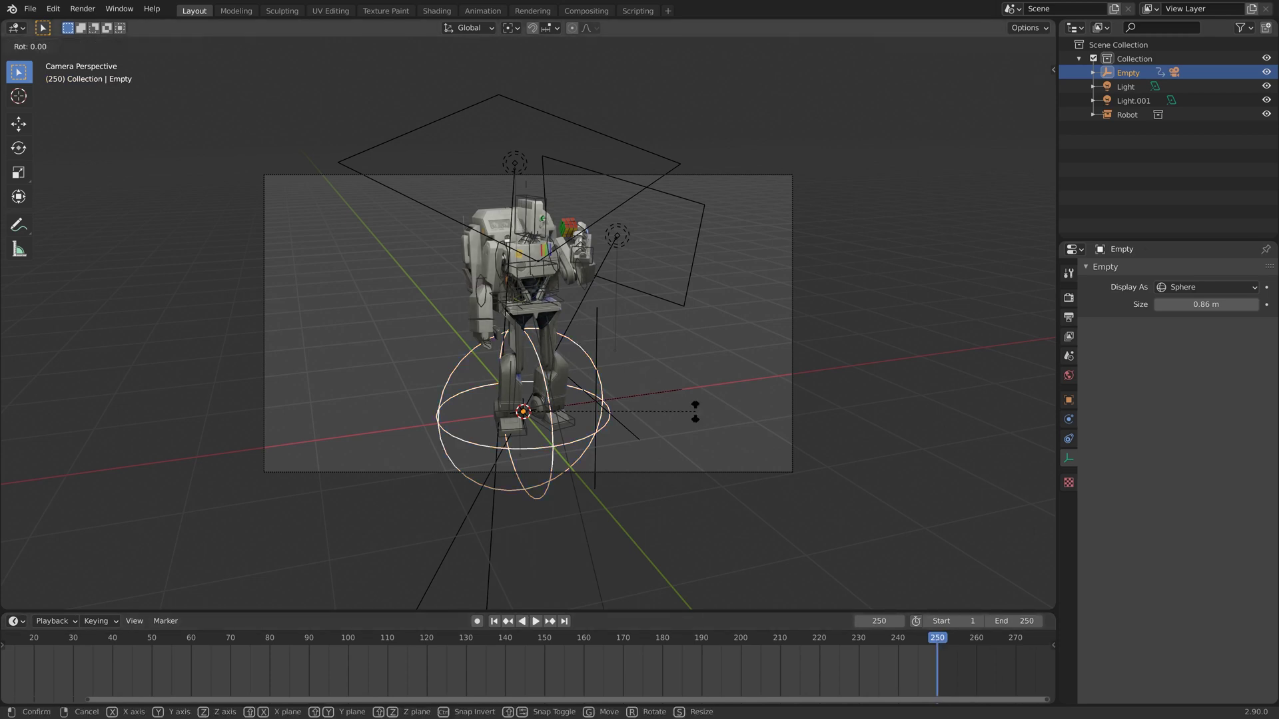
{"action": "key", "text": "z"}
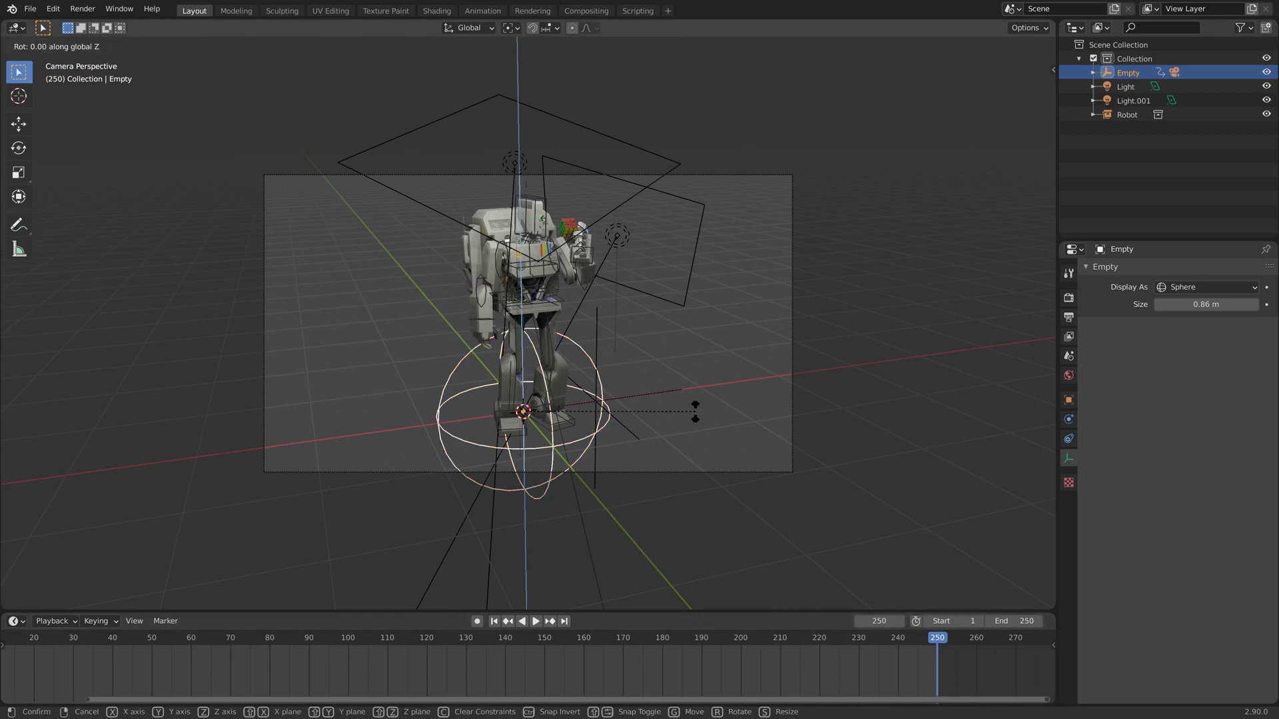
{"action": "left_click", "coordinate": [695, 413]}
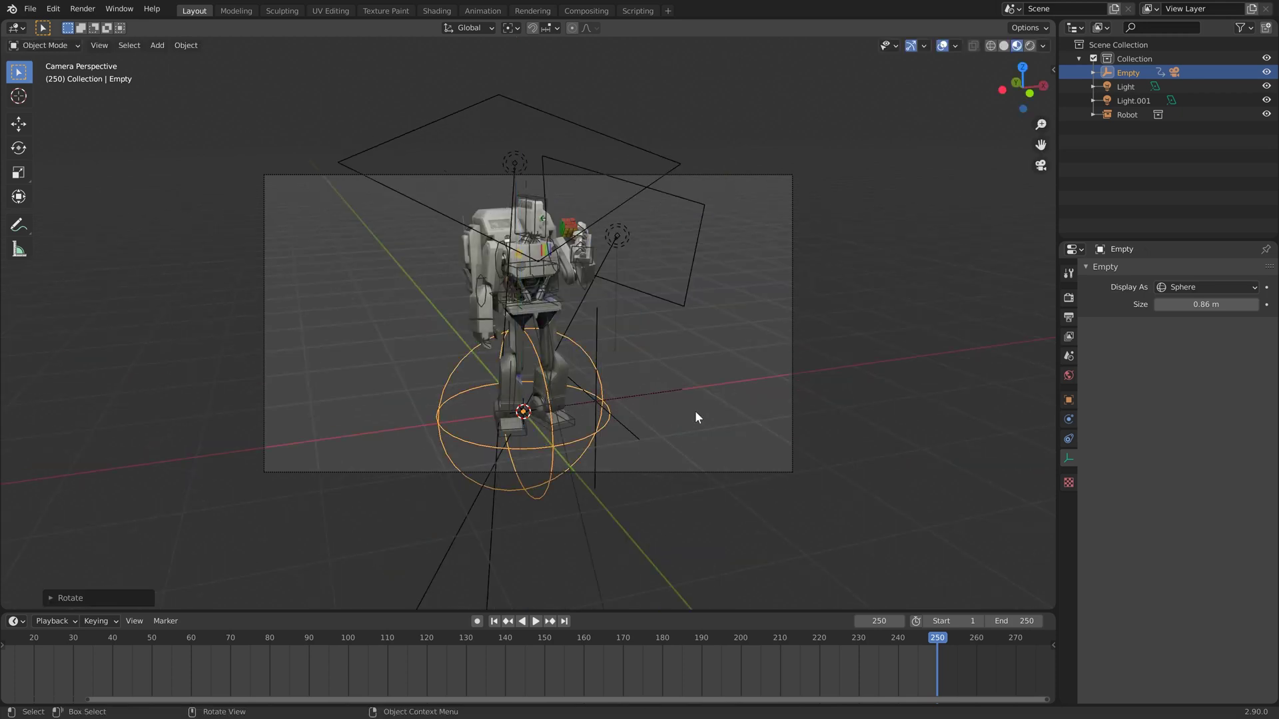
{"action": "key", "text": "i"}
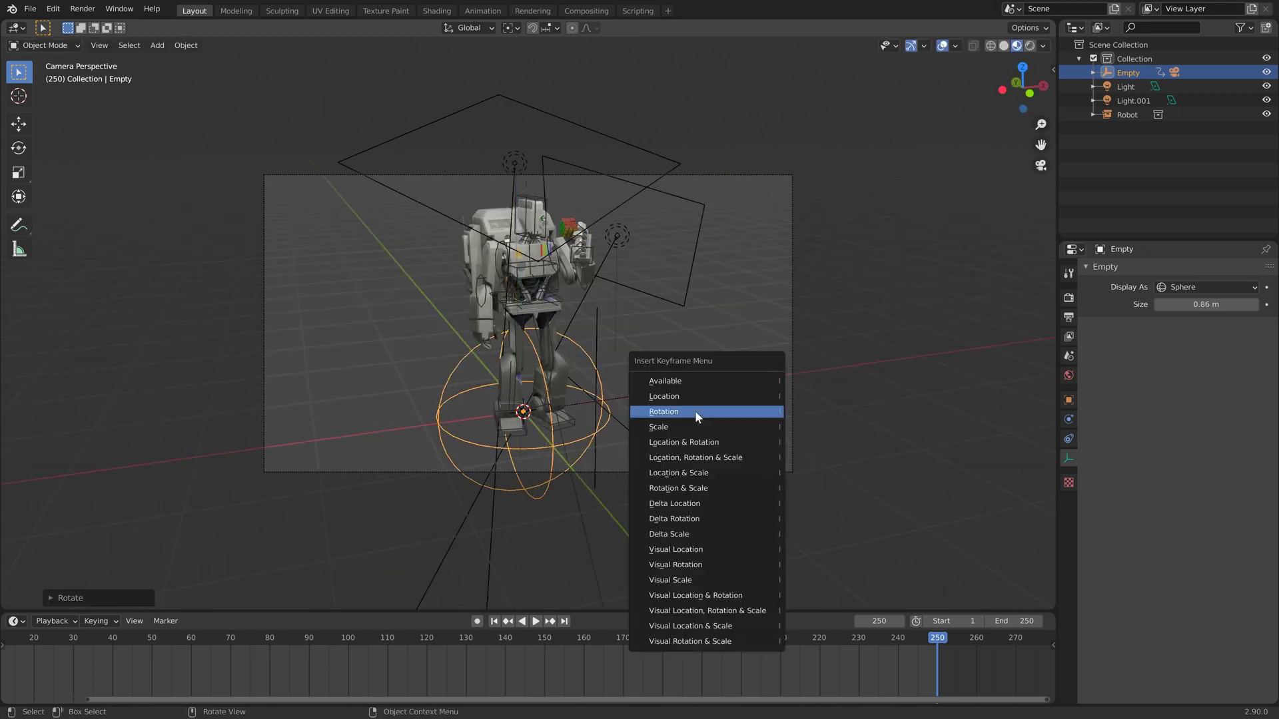
{"action": "left_click", "coordinate": [693, 411]}
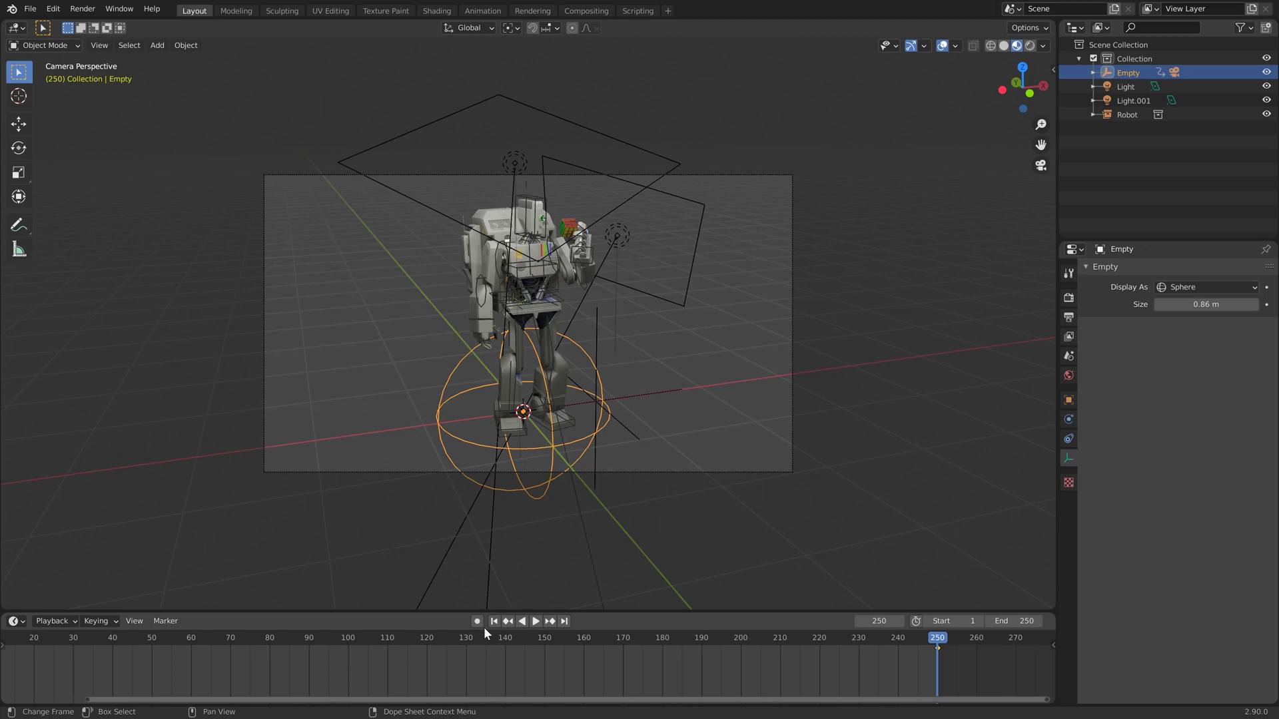
Step: Set the interpolation of the empty's rotation keyframes to Linear and play the animation
{"action": "scroll", "coordinate": [478, 659], "scroll_direction": "down", "scroll_amount": 4}
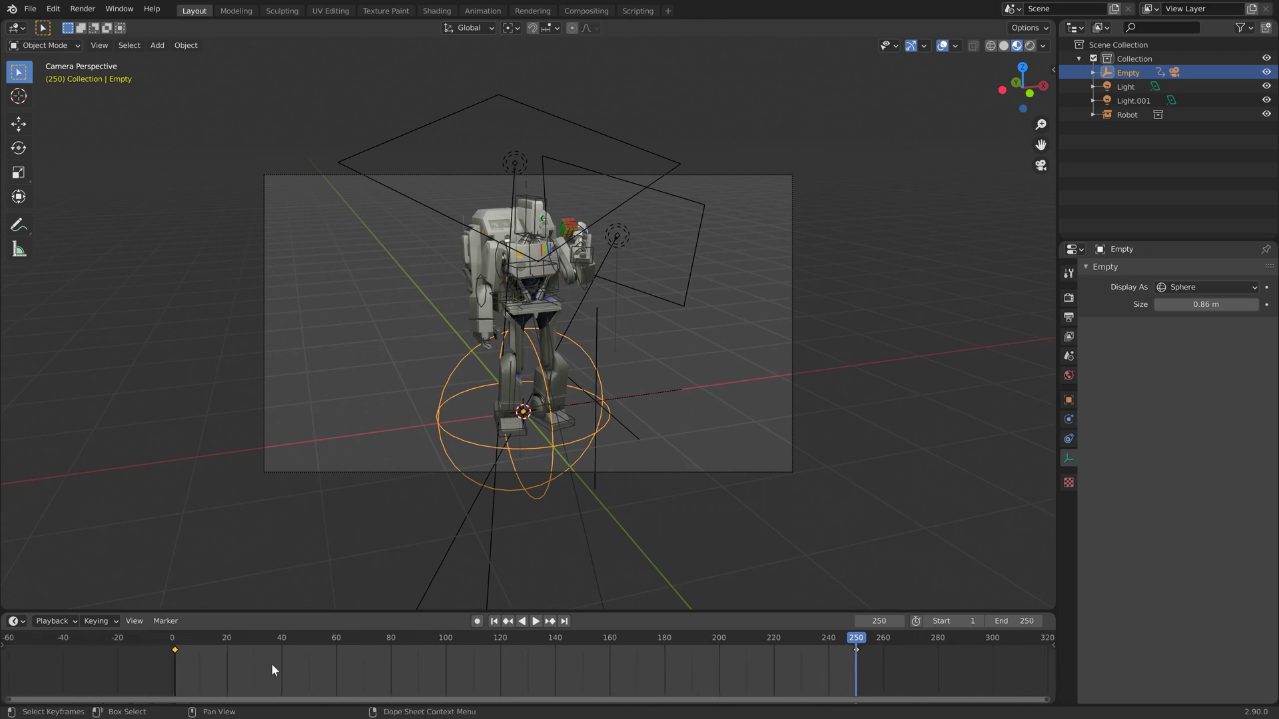
{"action": "key", "text": "t"}
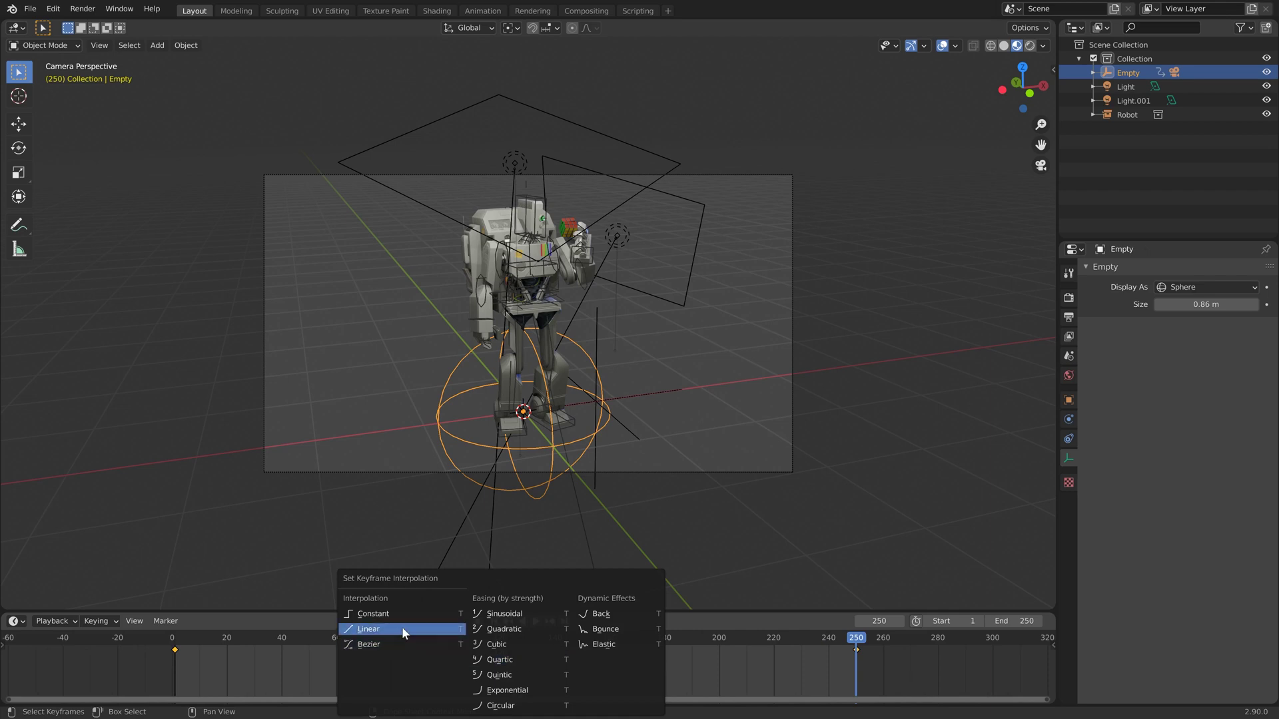
{"action": "left_click", "coordinate": [401, 631]}
{"action": "key", "text": "space"}
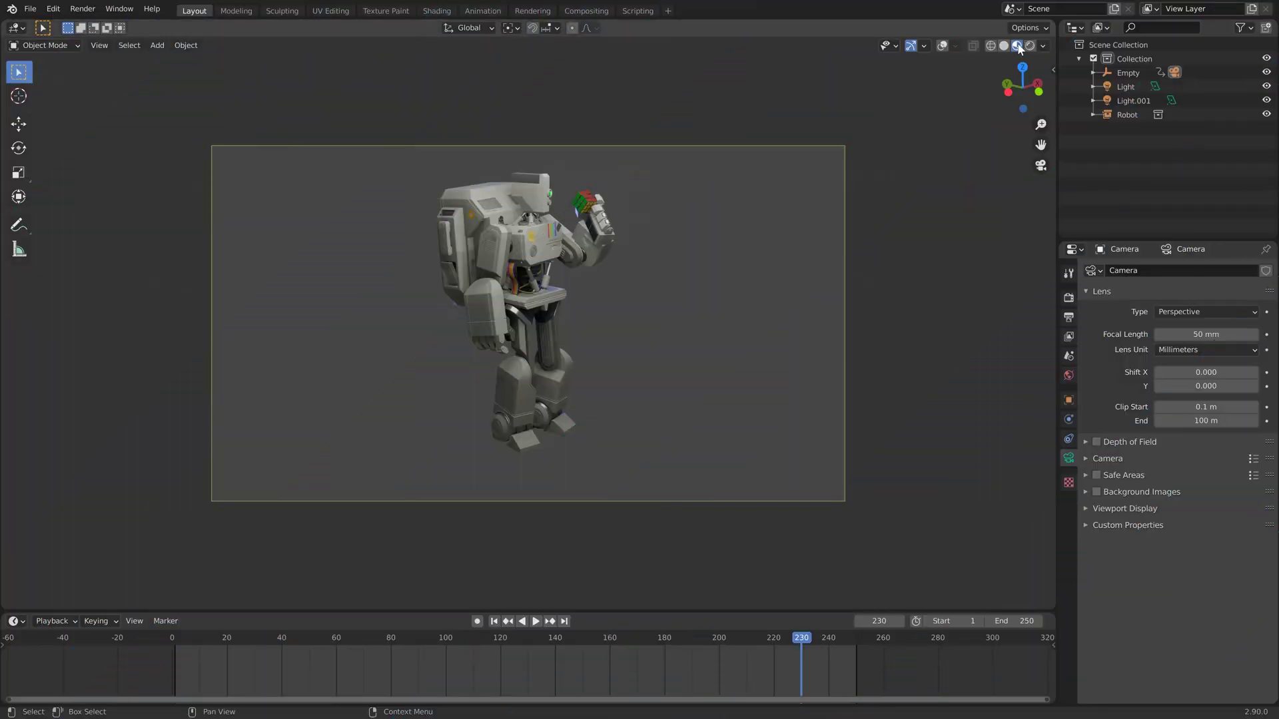
Step: Split the 3D viewport side by side and make the new area a Shader Editor showing the World nodes, with its sidebar hidden
{"action": "left_click", "coordinate": [1043, 45]}
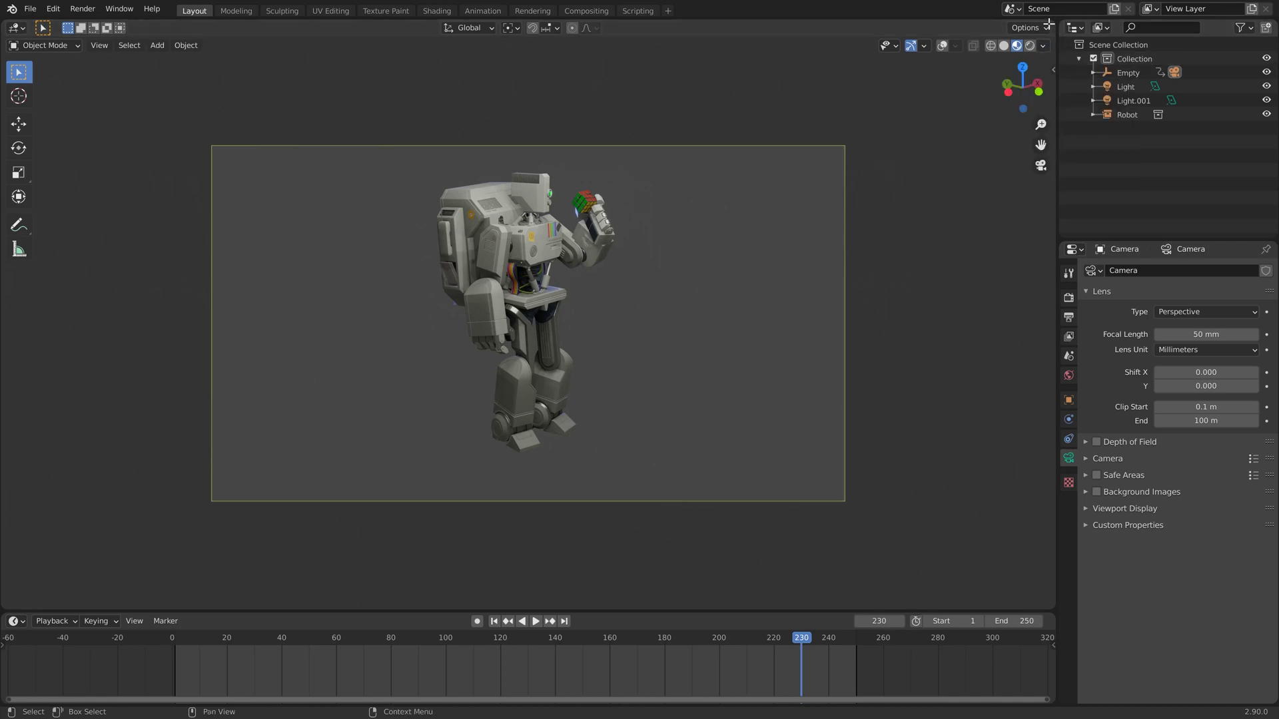
{"action": "left_click_drag", "start_coordinate": [1047, 25], "coordinate": [592, 45]}
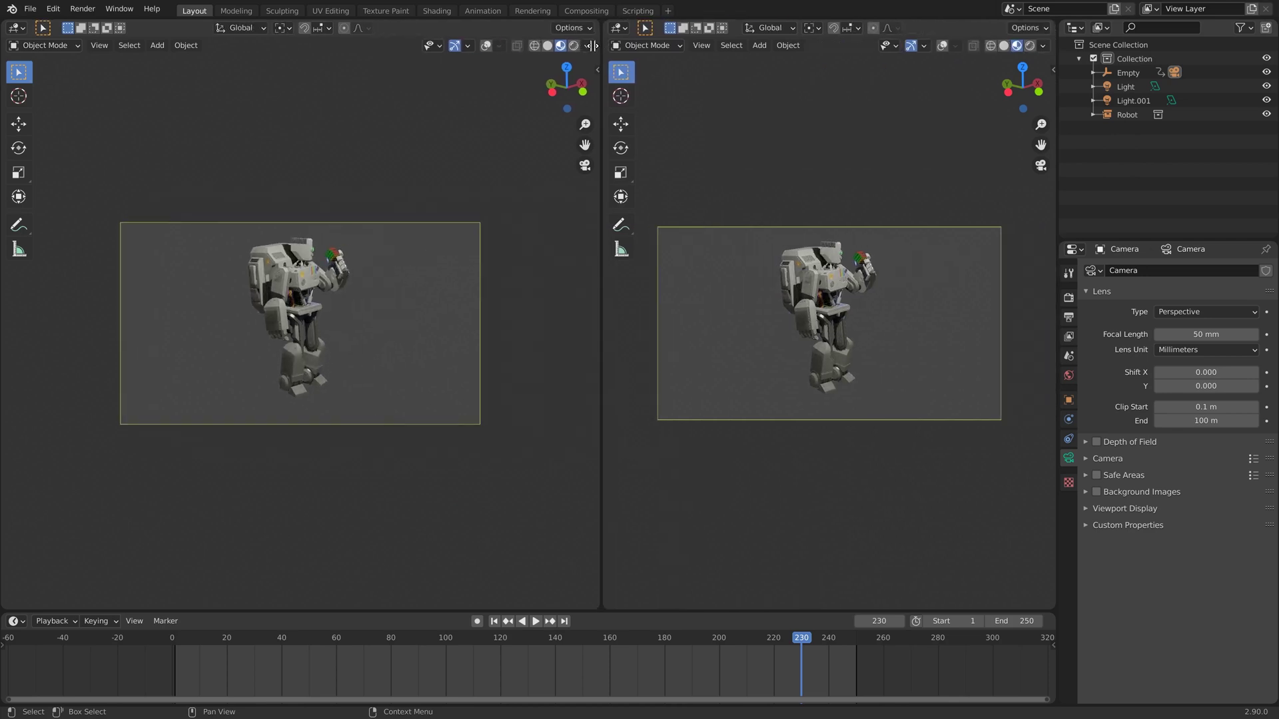
{"action": "left_click", "coordinate": [612, 28]}
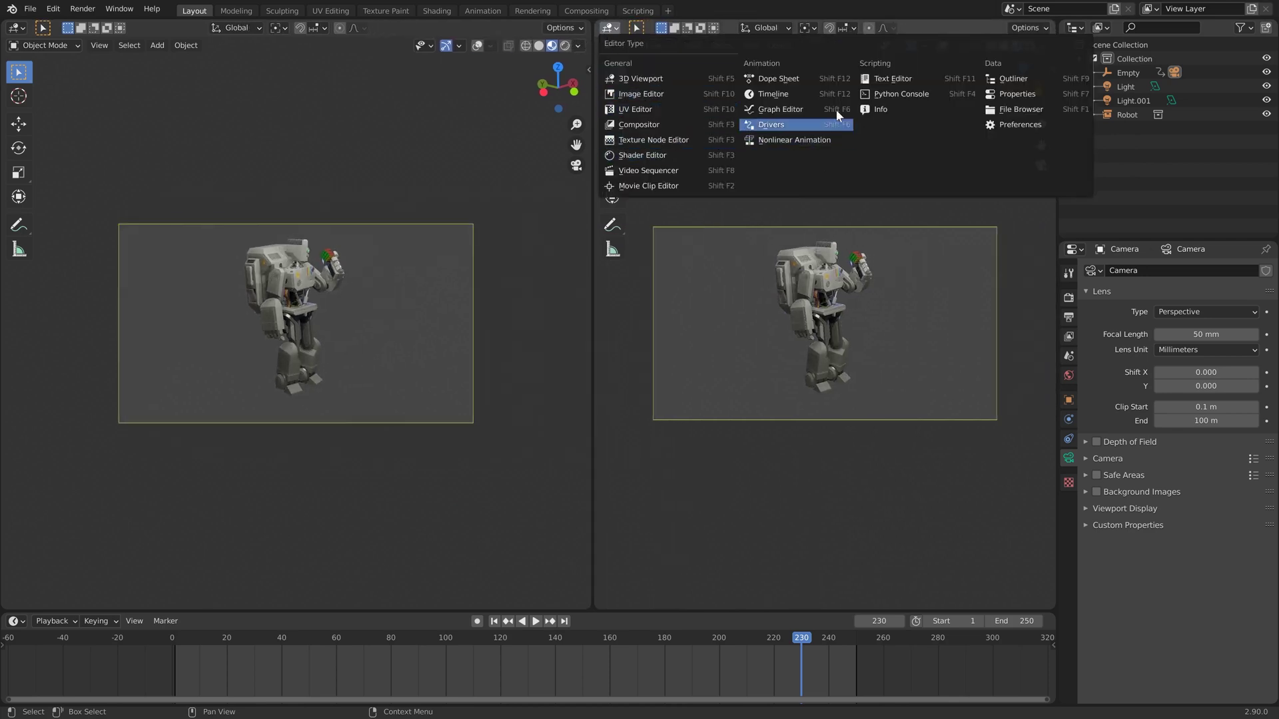
{"action": "left_click", "coordinate": [642, 153]}
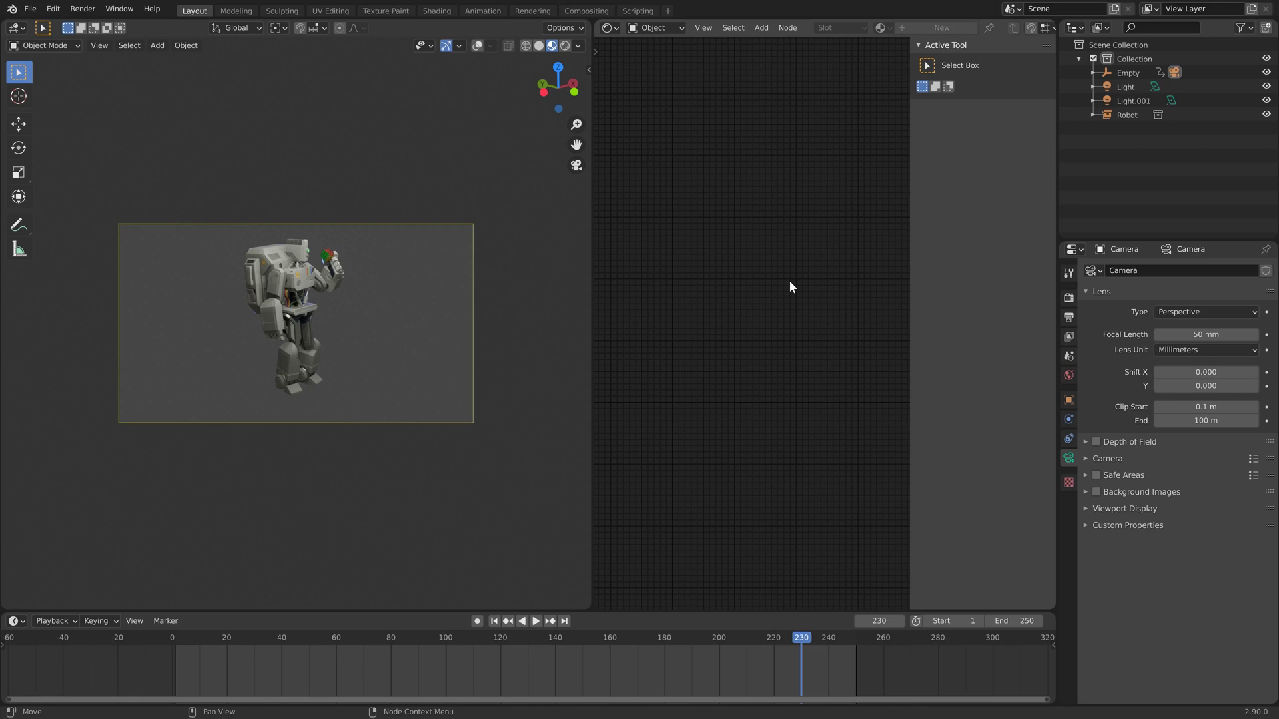
{"action": "key", "text": "n"}
{"action": "left_click", "coordinate": [658, 25]}
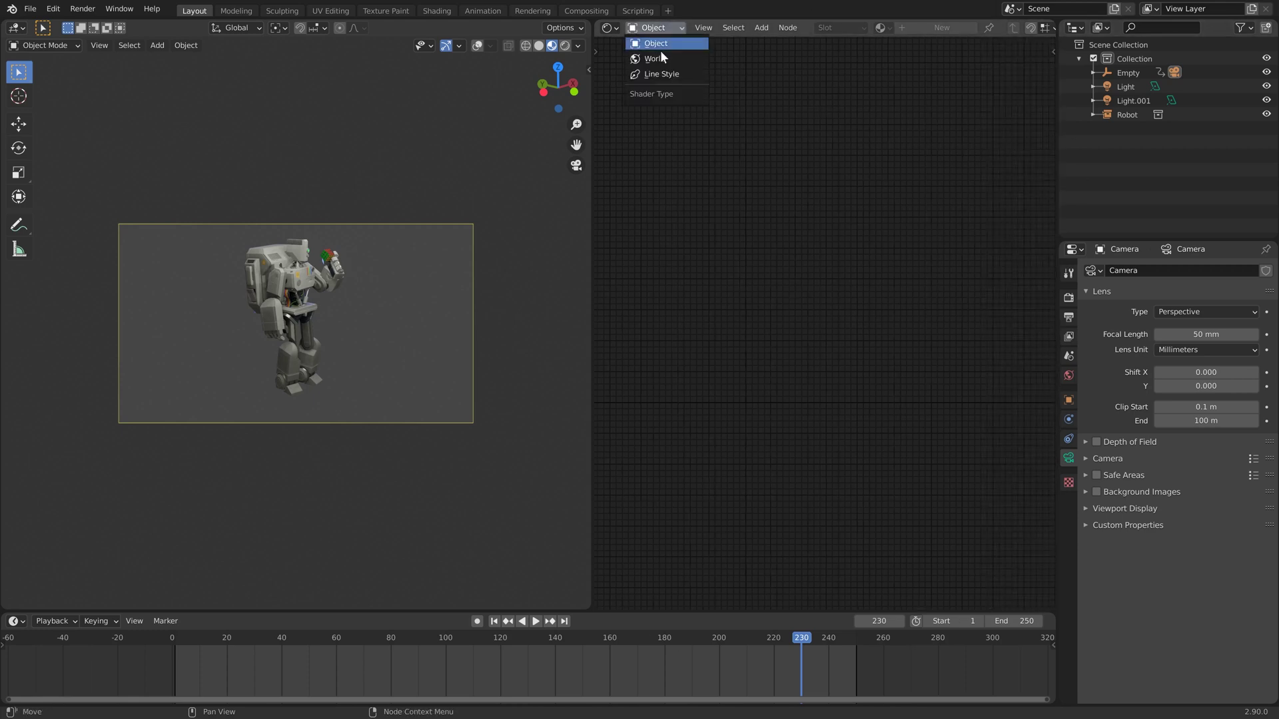
{"action": "left_click", "coordinate": [664, 57]}
{"action": "scroll", "coordinate": [830, 287], "scroll_direction": "up", "scroll_amount": 2}
{"action": "middle_click_drag", "start_coordinate": [806, 345], "coordinate": [876, 306]}
{"action": "scroll", "coordinate": [390, 352], "scroll_direction": "up", "scroll_amount": 4}
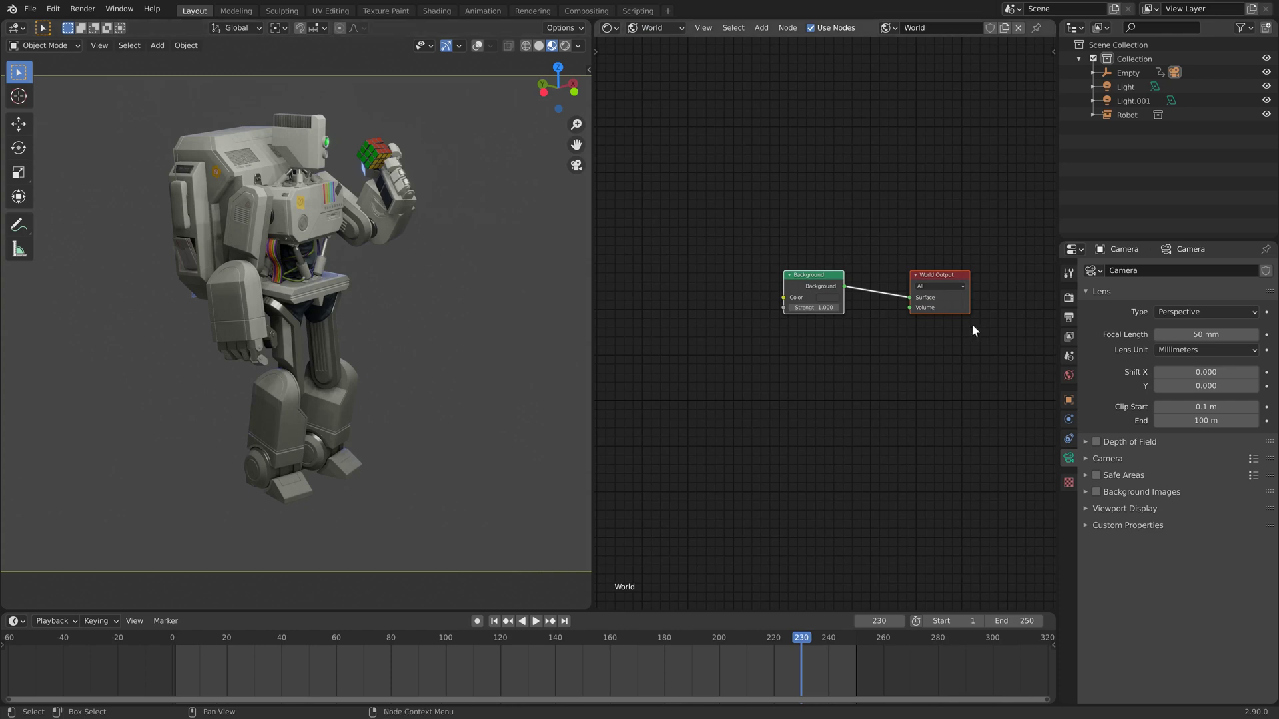
Step: Spread the Background and World Output nodes apart and place a duplicate of the Background node below the original
{"action": "middle_click_drag", "start_coordinate": [822, 279], "coordinate": [760, 233]}
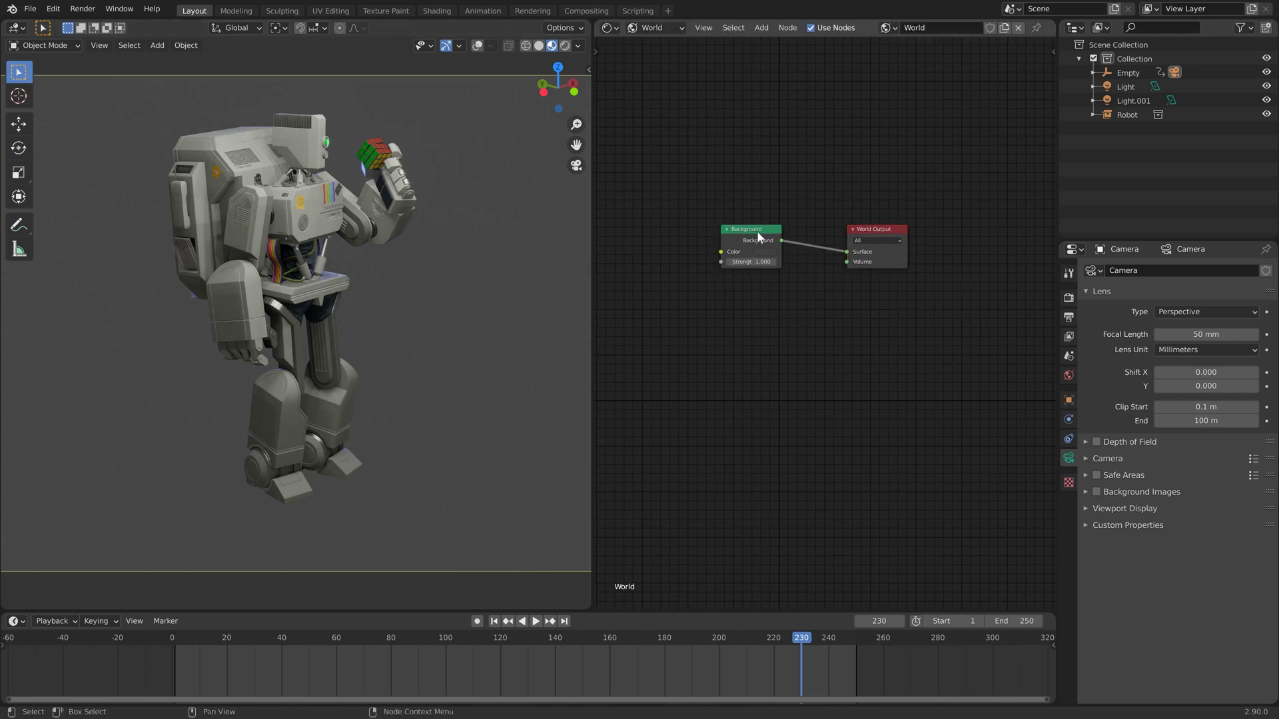
{"action": "left_click_drag", "start_coordinate": [758, 232], "coordinate": [735, 207]}
{"action": "left_click_drag", "start_coordinate": [893, 232], "coordinate": [939, 242]}
{"action": "left_click_drag", "start_coordinate": [778, 149], "coordinate": [718, 234]}
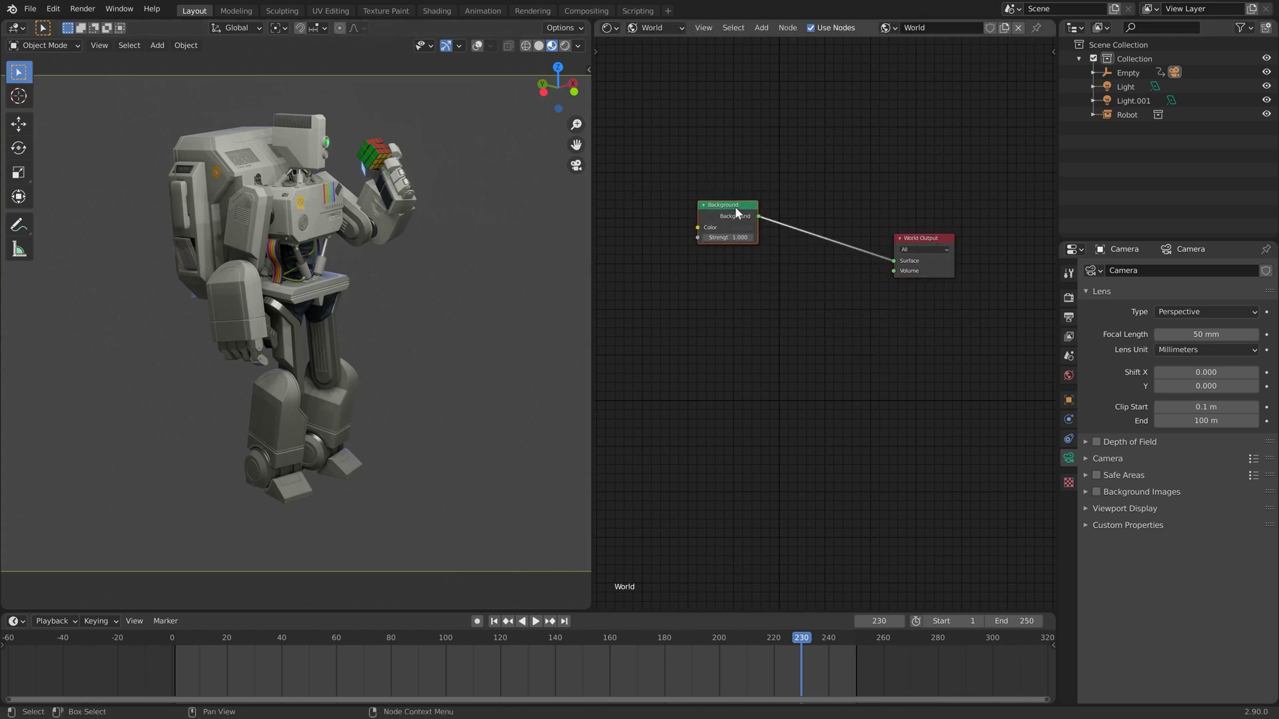
{"action": "key", "text": "shift+d"}
{"action": "left_click", "coordinate": [744, 360]}
Step: Insert a Mix Shader between the original Background and World Output, and link the duplicate Background to its second Shader input
{"action": "key", "text": "shift+a"}
{"action": "left_click", "coordinate": [870, 385]}
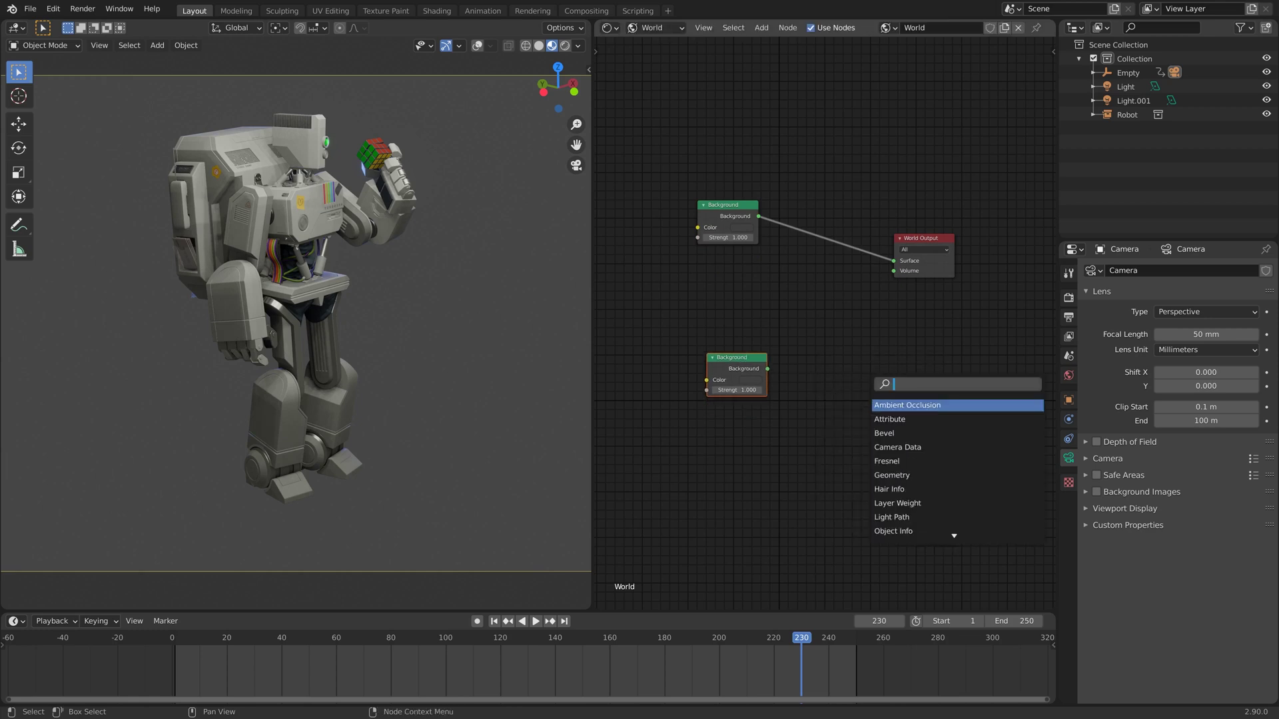
{"action": "type", "text": "mix"}
{"action": "key", "text": "Return"}
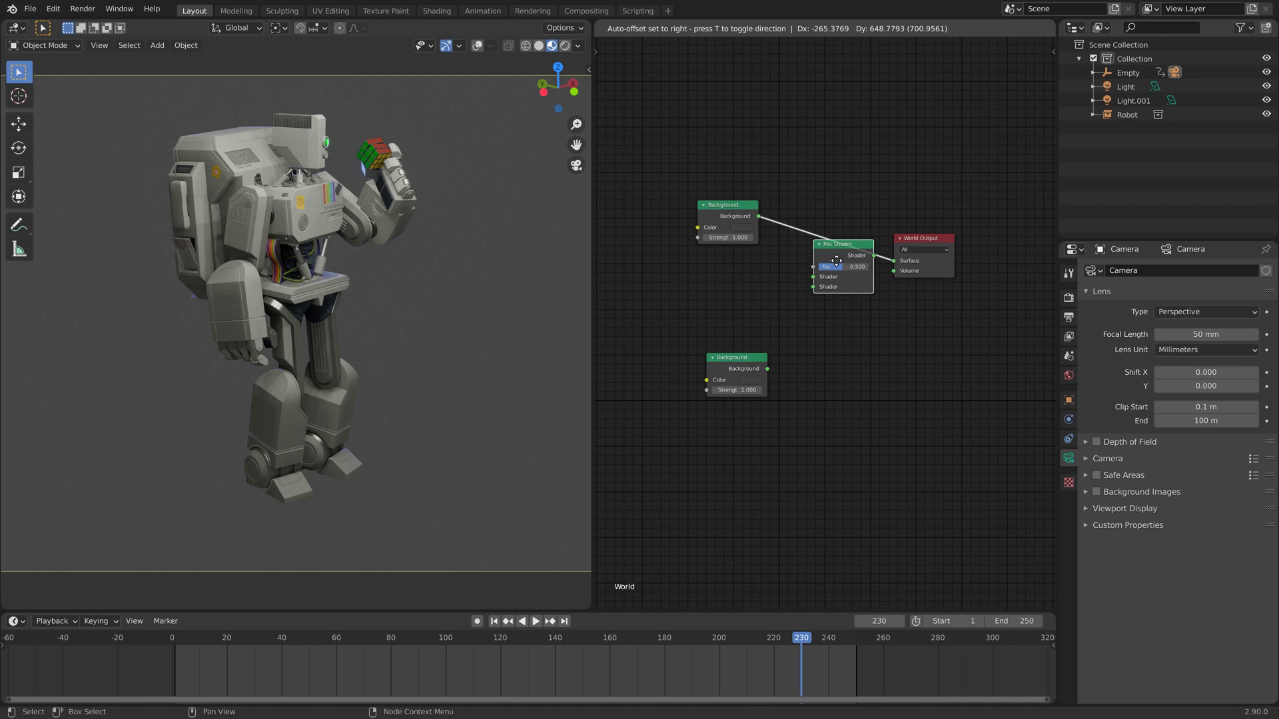
{"action": "left_click", "coordinate": [827, 288]}
{"action": "left_click_drag", "start_coordinate": [767, 369], "coordinate": [853, 368]}
{"action": "left_click_drag", "start_coordinate": [766, 370], "coordinate": [797, 286]}
Step: Add a Light Path node, link Is Camera Ray to the Mix Shader's Fac, and shift the upper Background node slightly down
{"action": "key", "text": "shift+a"}
{"action": "left_click", "coordinate": [844, 359]}
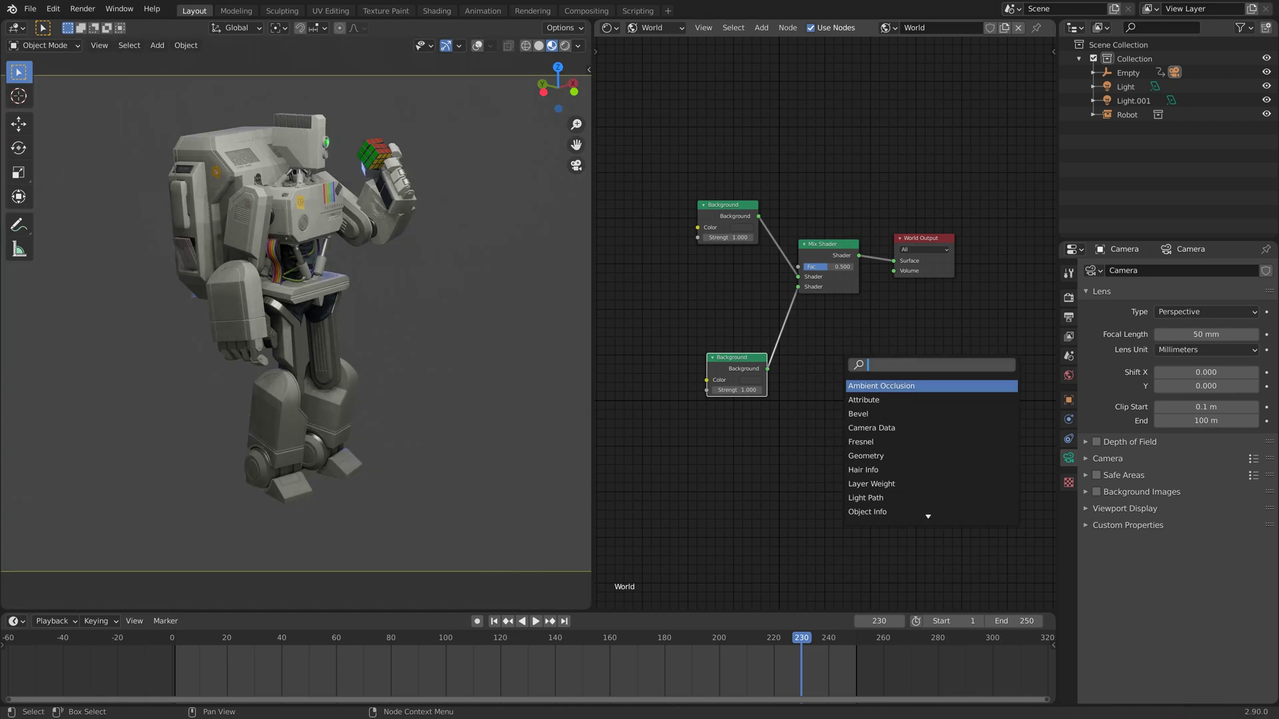
{"action": "type", "text": "light"}
{"action": "key", "text": "Down"}
{"action": "key", "text": "Up"}
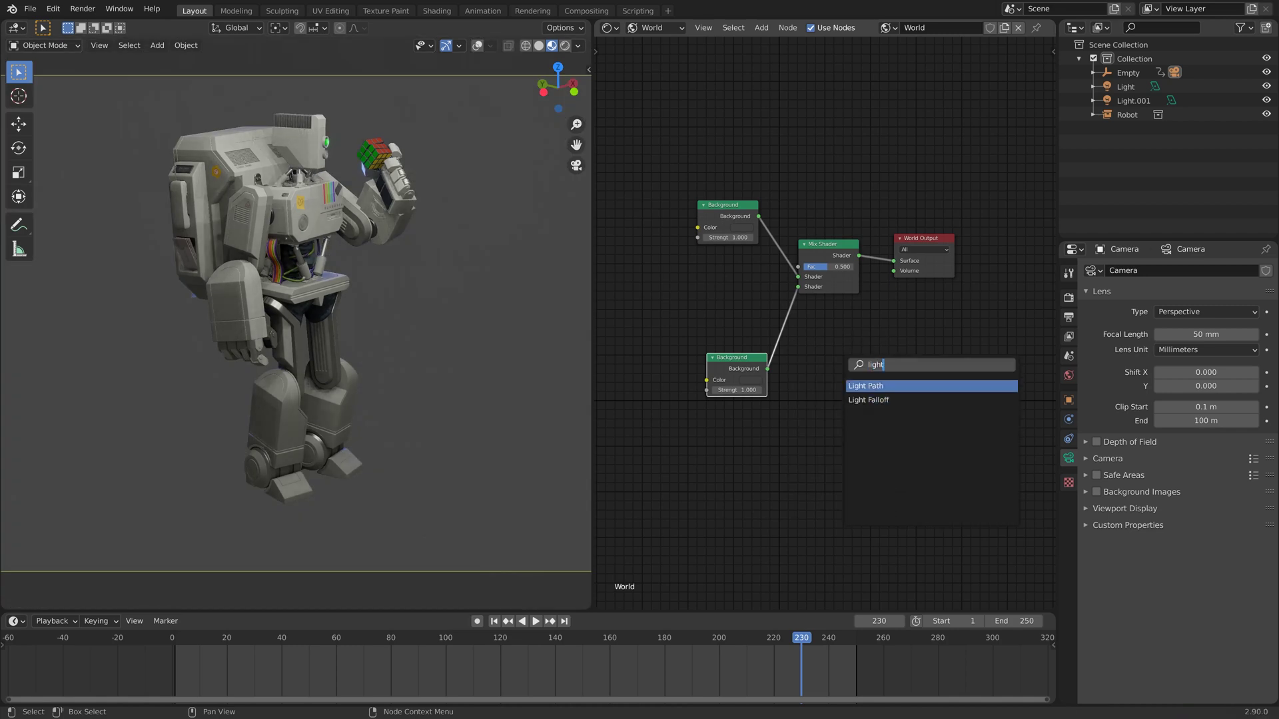
{"action": "key", "text": "Return"}
{"action": "left_click", "coordinate": [597, 69]}
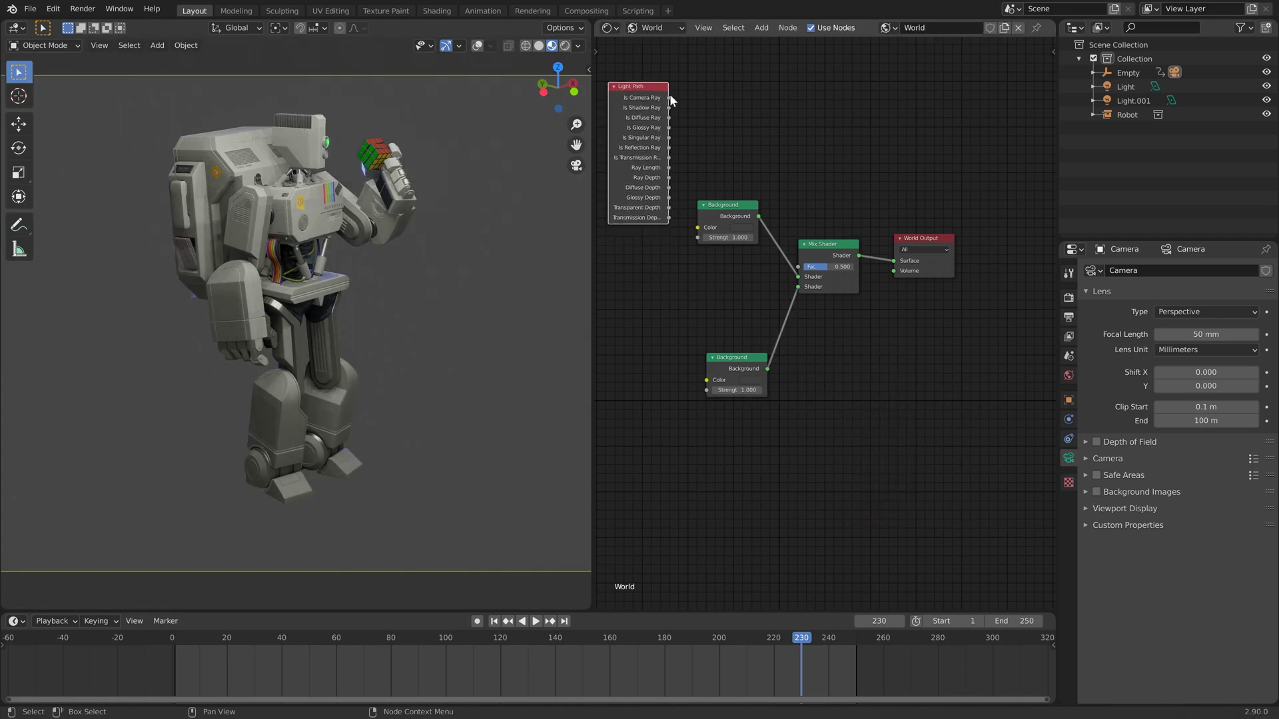
{"action": "left_click_drag", "start_coordinate": [670, 98], "coordinate": [798, 269]}
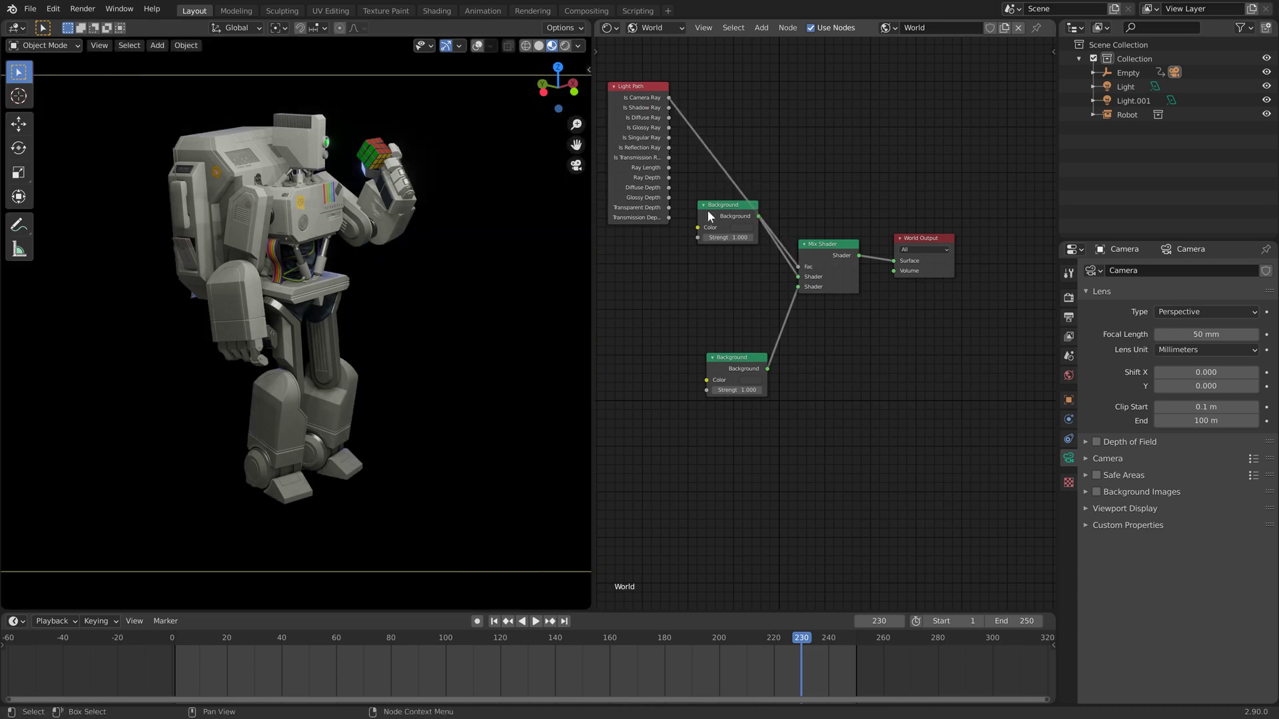
{"action": "left_click_drag", "start_coordinate": [707, 210], "coordinate": [696, 245]}
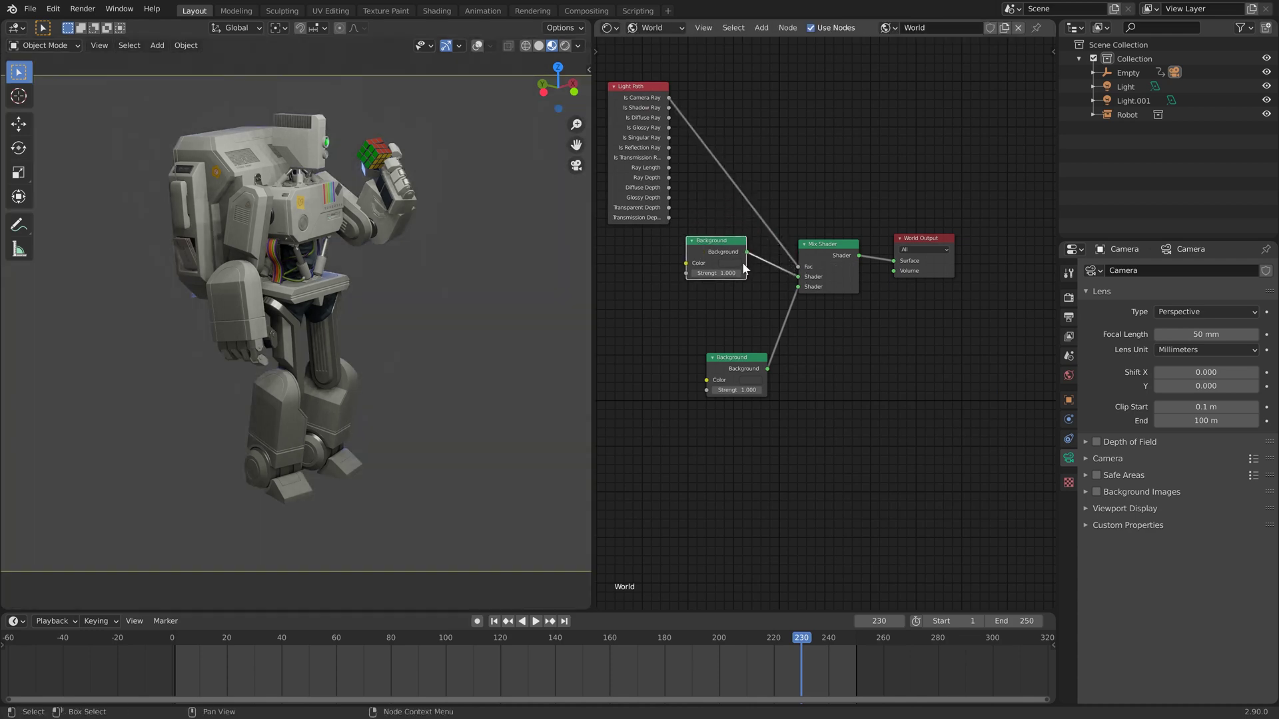
Step: Try white and a light violet as the upper Background node's color
{"action": "left_click", "coordinate": [733, 262]}
{"action": "left_click_drag", "start_coordinate": [794, 175], "coordinate": [796, 134]}
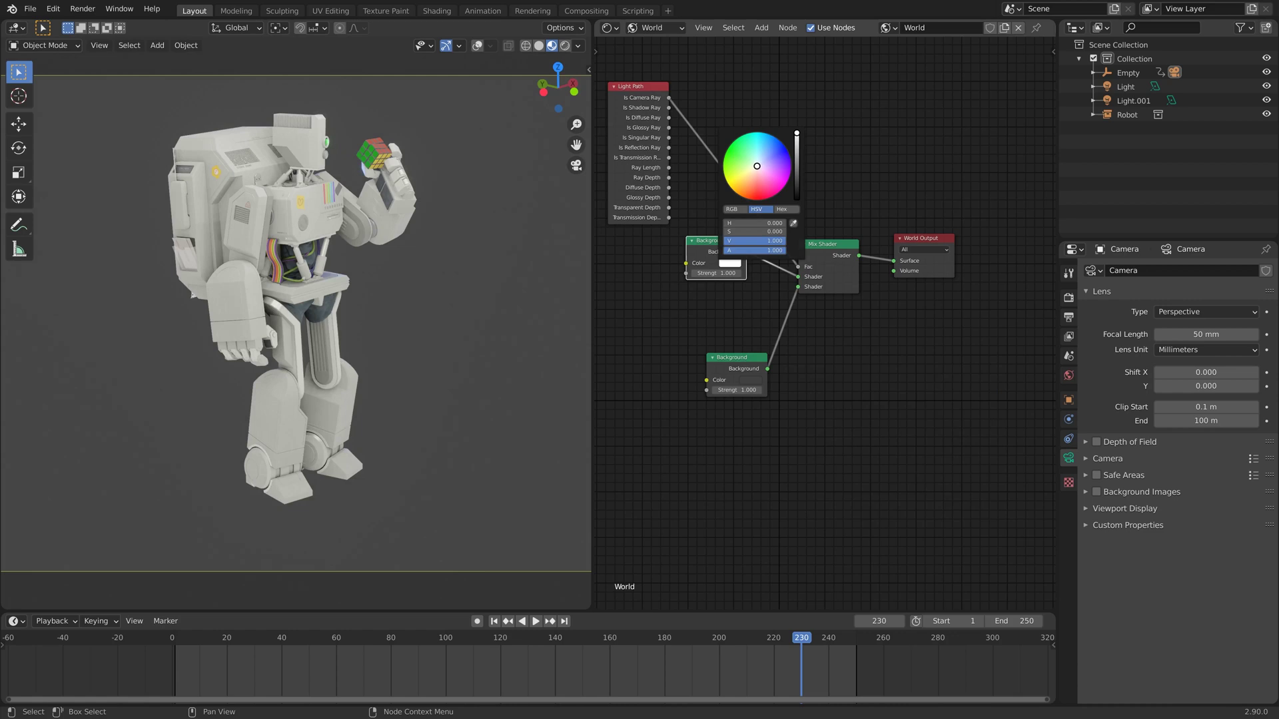
{"action": "left_click", "coordinate": [733, 264]}
{"action": "left_click_drag", "start_coordinate": [773, 189], "coordinate": [766, 163]}
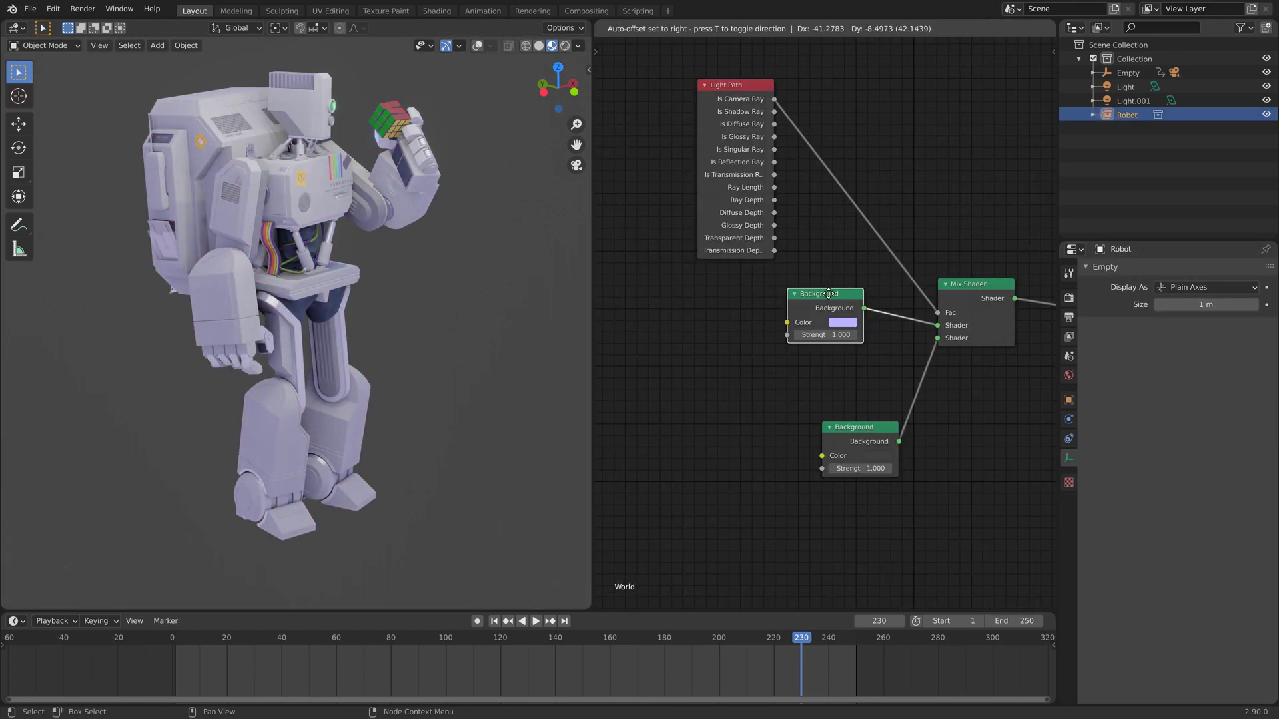
{"action": "left_click_drag", "start_coordinate": [824, 293], "coordinate": [829, 293]}
Step: Add an Environment Texture node in front of the upper Background node
{"action": "key", "text": "shift+a"}
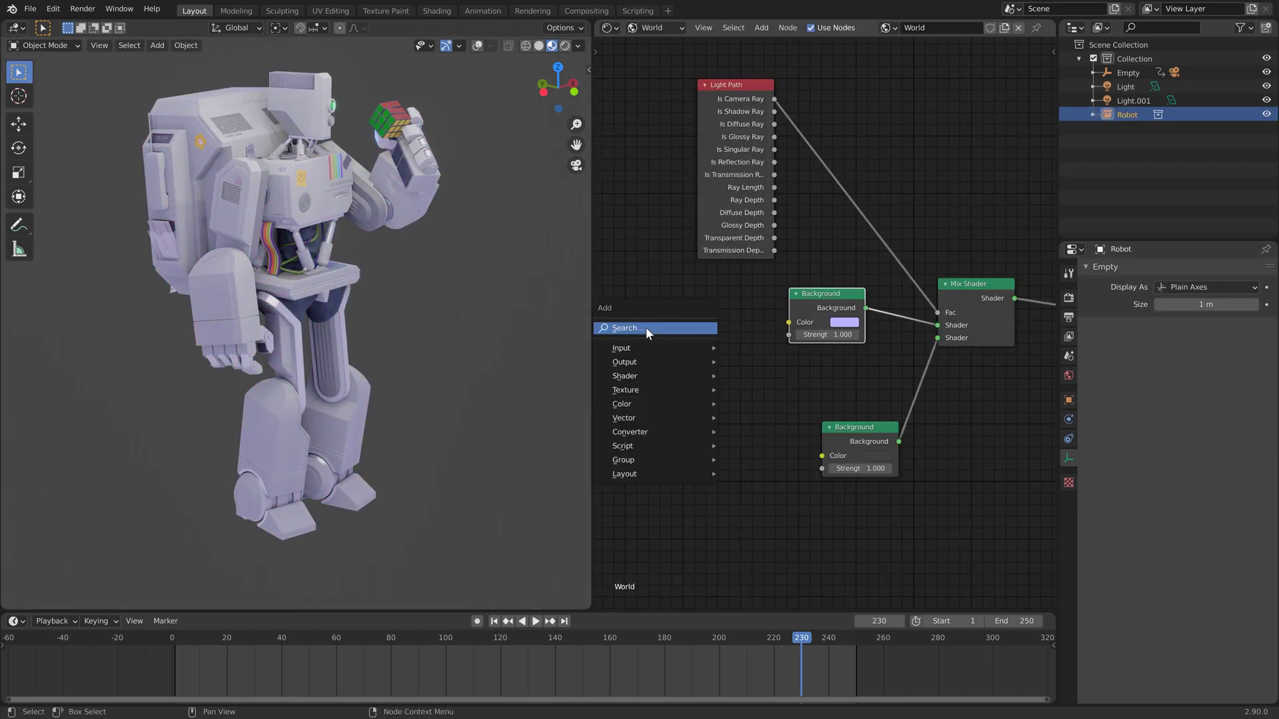
{"action": "left_click", "coordinate": [645, 326]}
{"action": "type", "text": "en"}
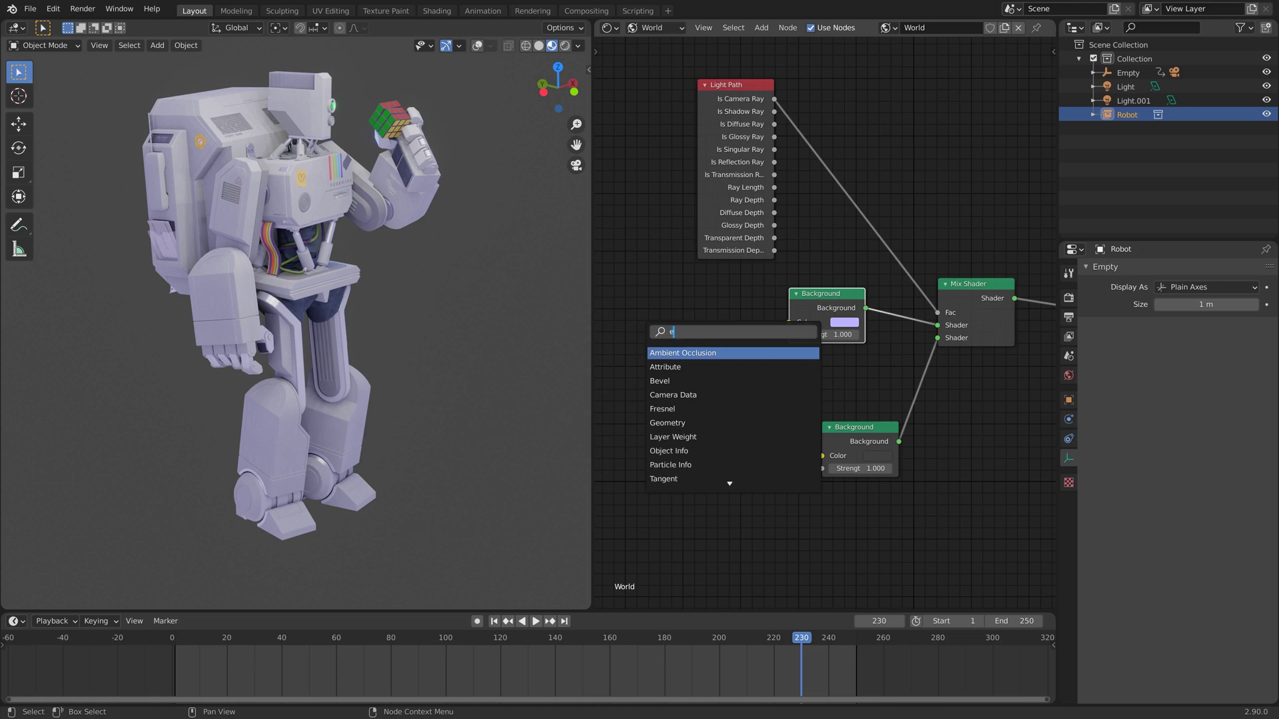
{"action": "key", "text": "Down"}
{"action": "key", "text": "Down"}
{"action": "key", "text": "Return"}
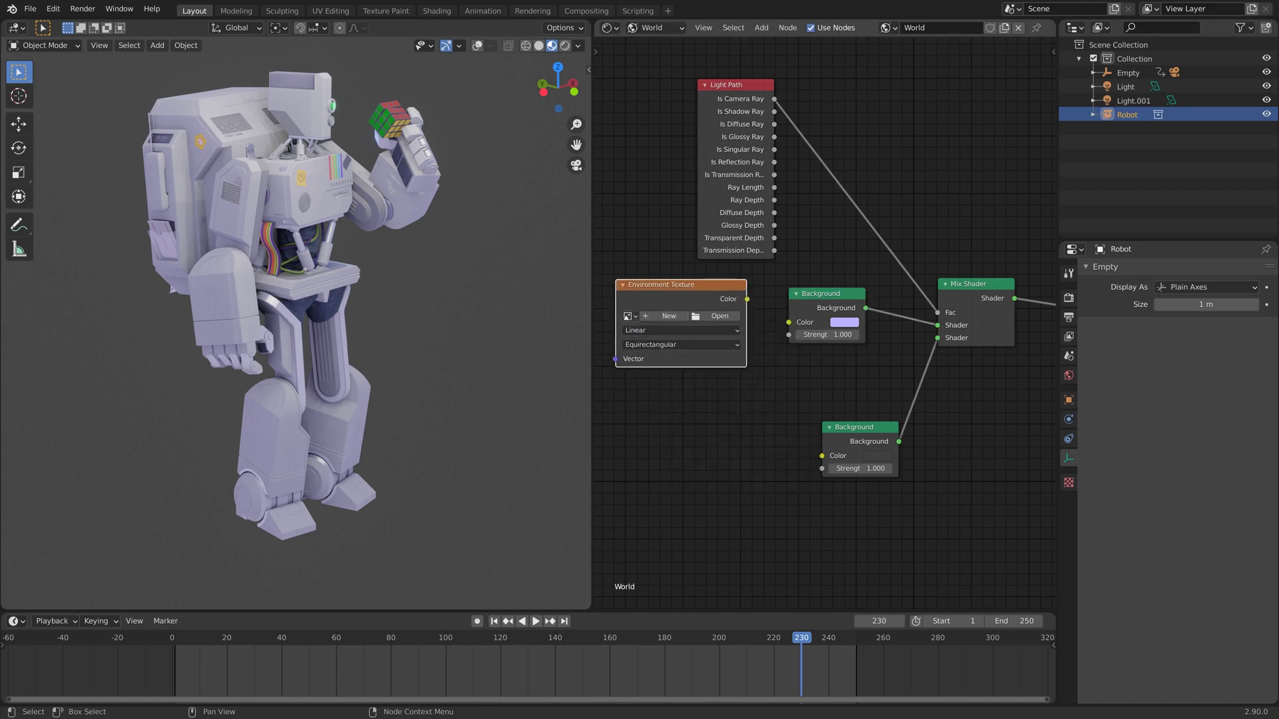
Step: Assign the SteelMill4.jpg image to the Environment Texture and link its Color output to the upper Background's Color input
{"action": "left_click", "coordinate": [629, 316]}
{"action": "left_click", "coordinate": [677, 349]}
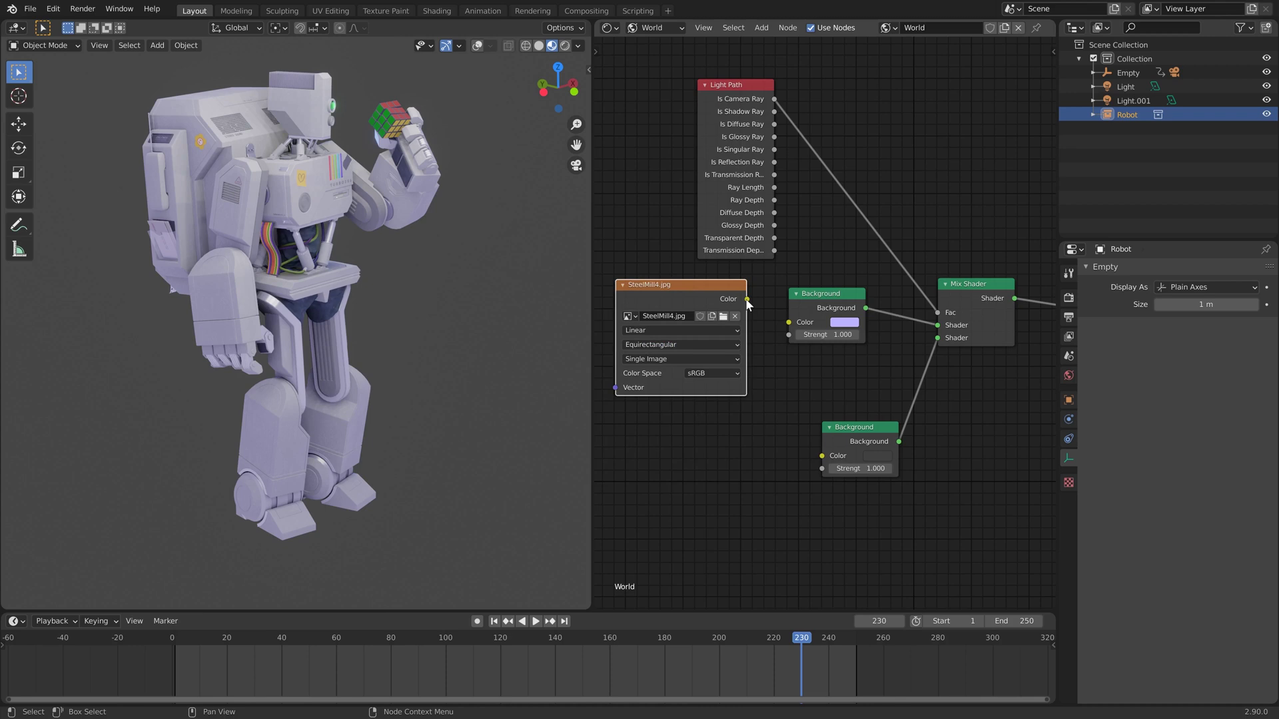
{"action": "left_click_drag", "start_coordinate": [746, 299], "coordinate": [789, 323]}
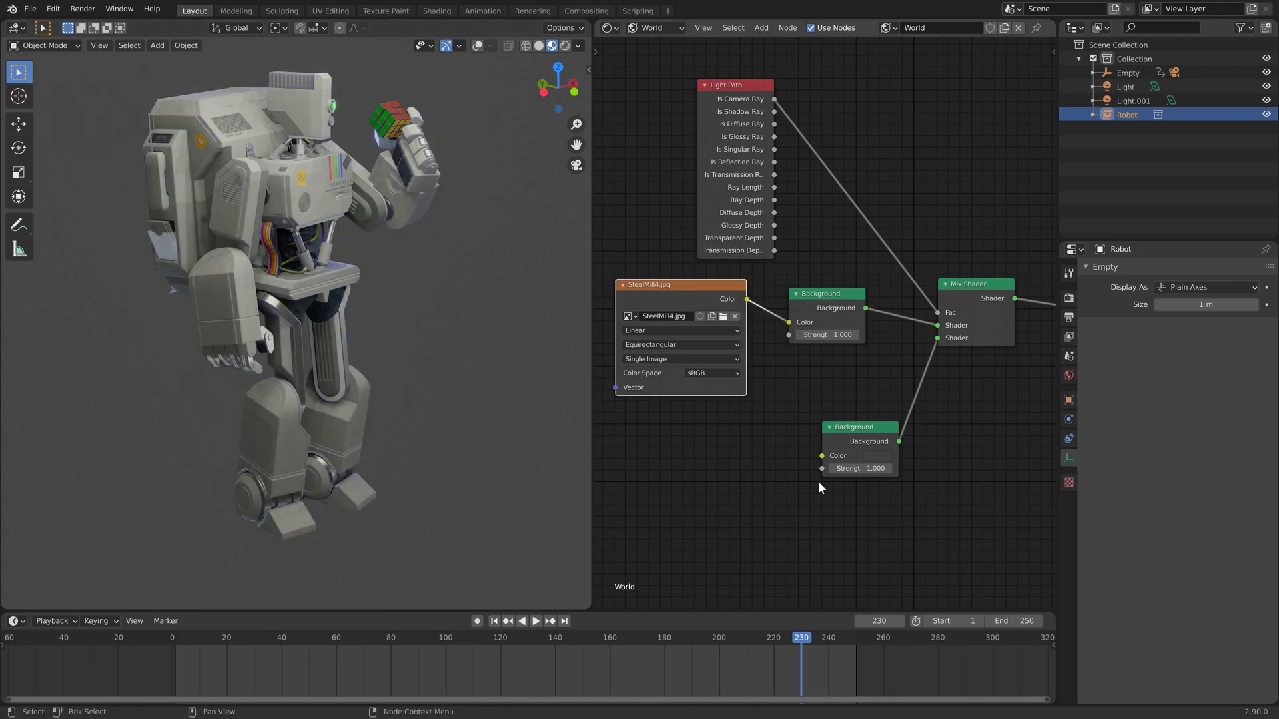
Step: Move the lower Background node nearer the Mix Shader and place a new Gradient Texture node in front of it
{"action": "middle_click_drag", "start_coordinate": [819, 485], "coordinate": [723, 423]}
{"action": "left_click_drag", "start_coordinate": [847, 385], "coordinate": [872, 363]}
{"action": "scroll", "coordinate": [464, 371], "scroll_direction": "down", "scroll_amount": 1}
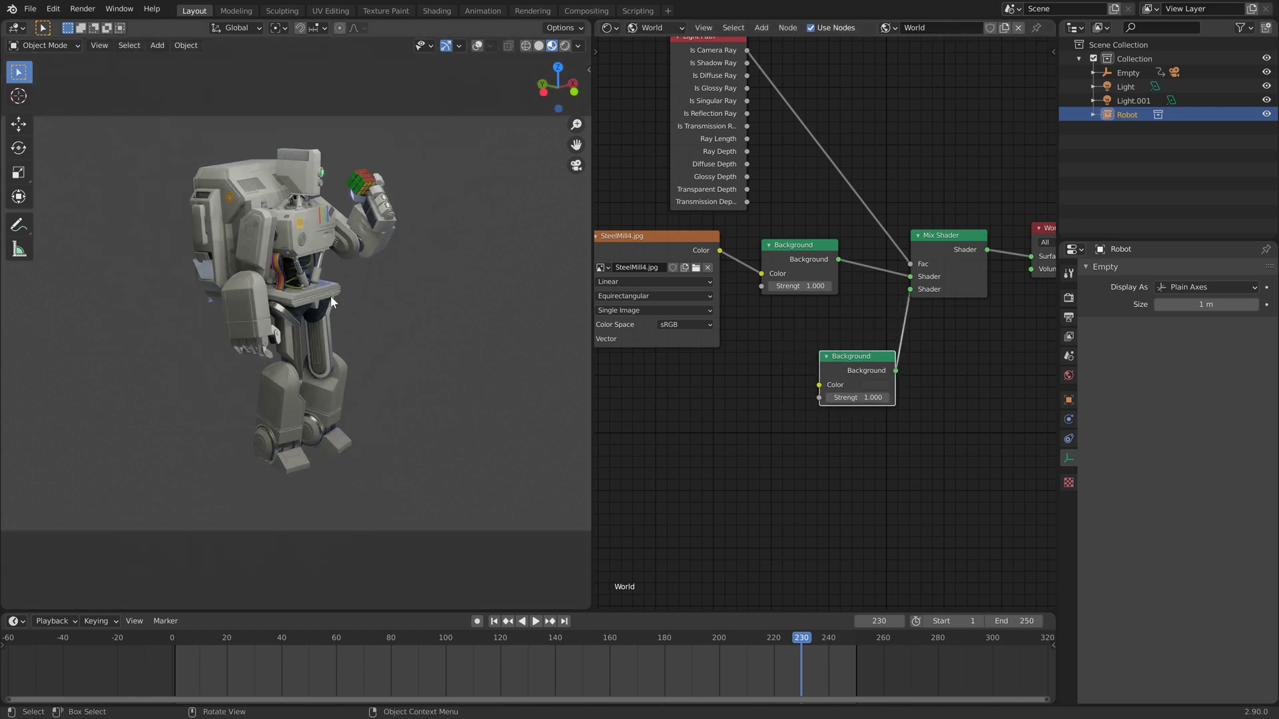
{"action": "left_click", "coordinate": [766, 465]}
{"action": "key", "text": "shift+a"}
{"action": "left_click", "coordinate": [766, 466]}
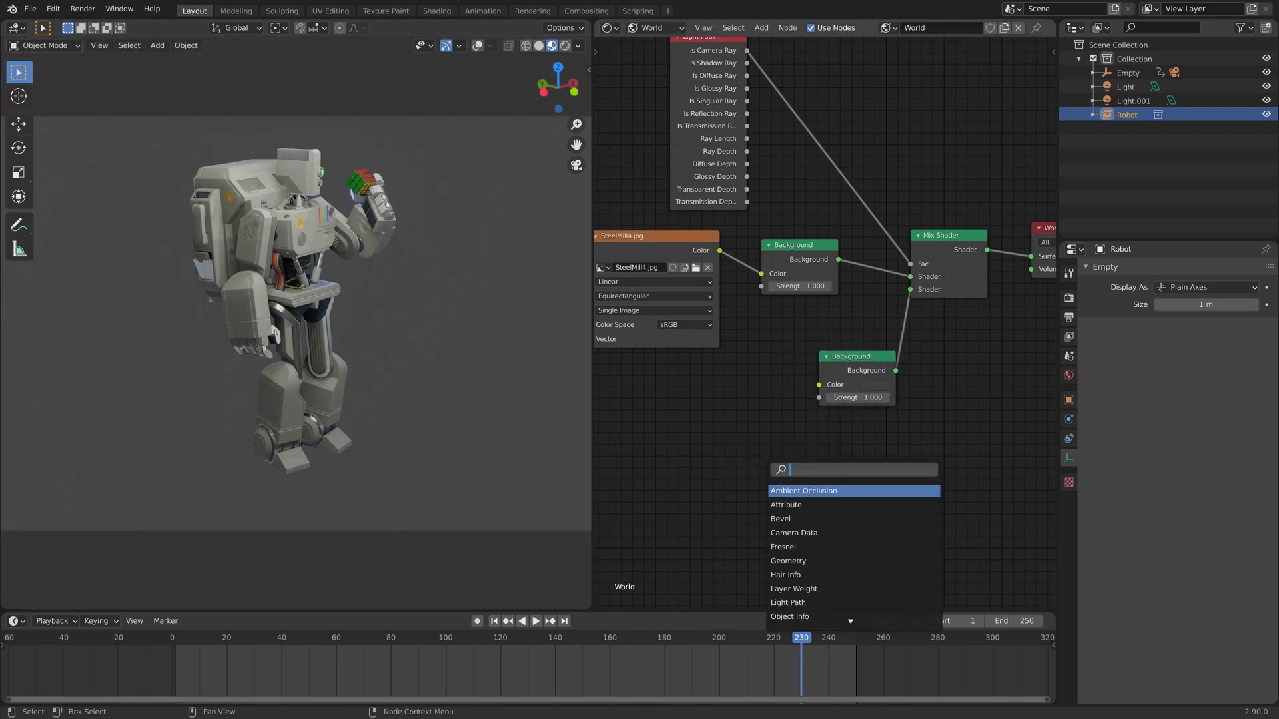
{"action": "type", "text": "gra"}
{"action": "key", "text": "Return"}
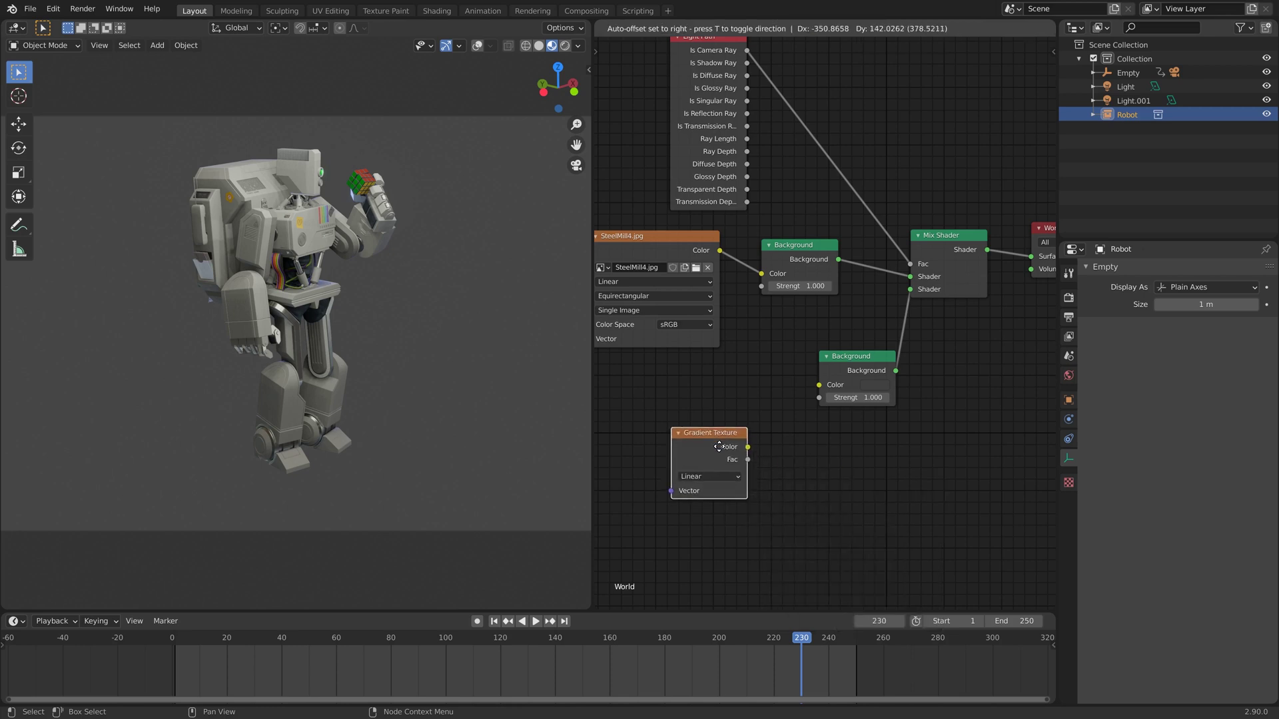
{"action": "left_click", "coordinate": [711, 470]}
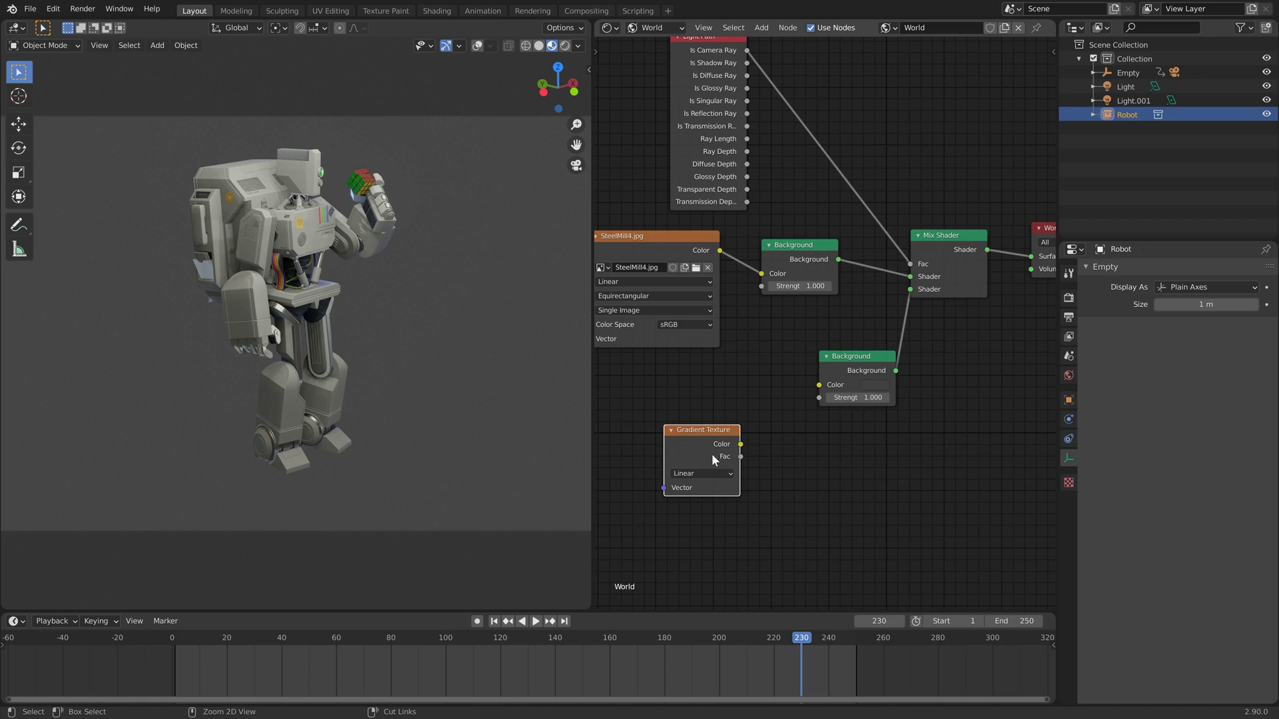
Step: Link the Gradient Texture's Fac output to the lower Background's Color input and place the gradient node nearer to it
{"action": "left_click_drag", "start_coordinate": [741, 456], "coordinate": [822, 384]}
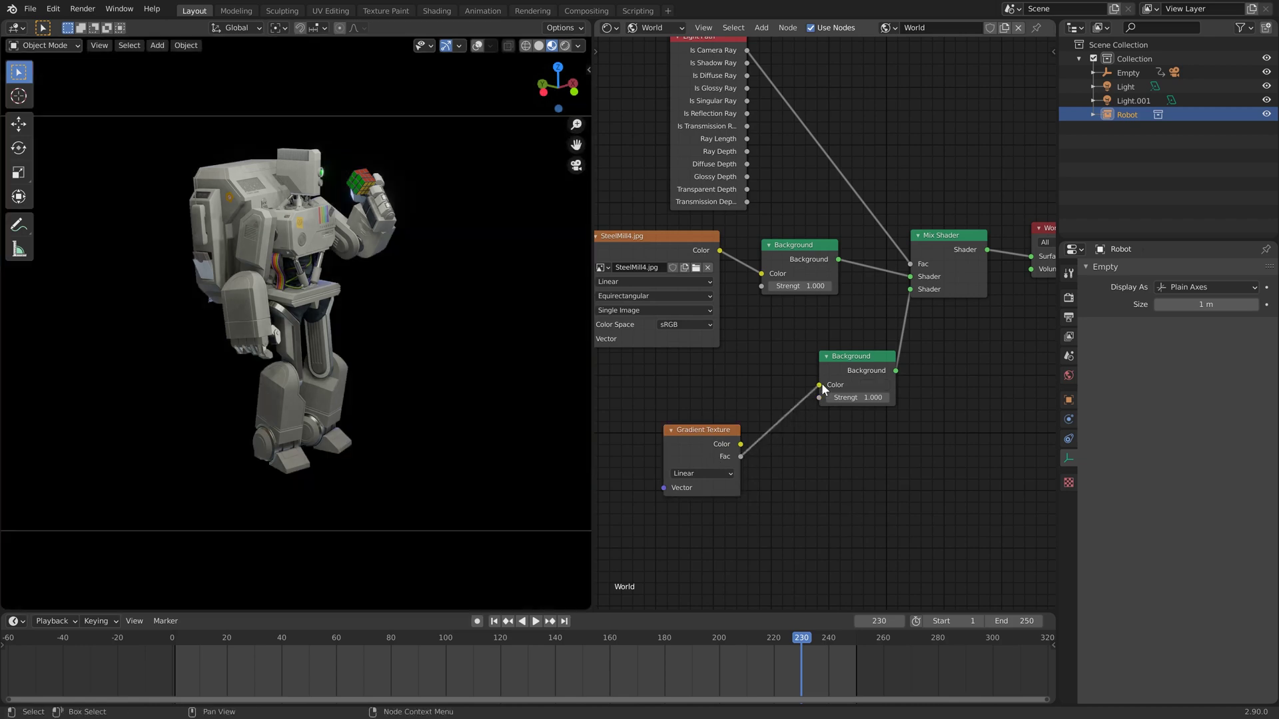
{"action": "middle_click_drag", "start_coordinate": [430, 382], "coordinate": [311, 384]}
{"action": "key", "text": "KP_0"}
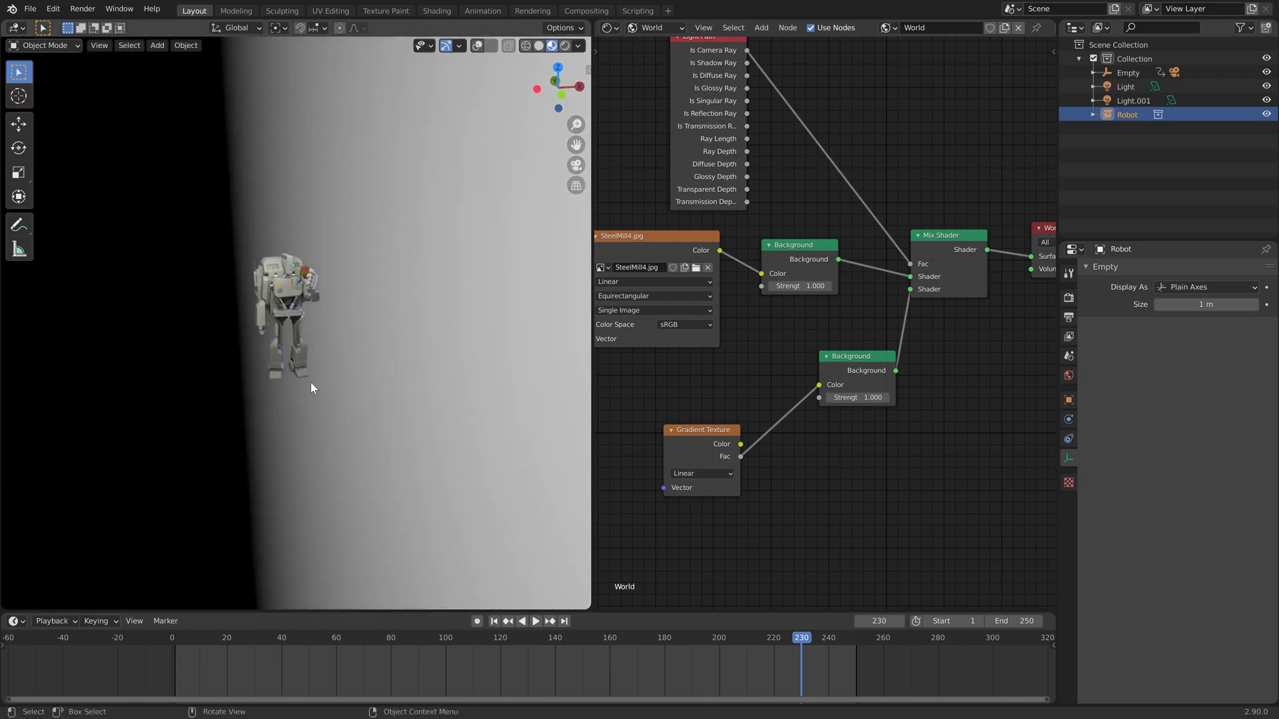
{"action": "left_click_drag", "start_coordinate": [680, 448], "coordinate": [699, 424]}
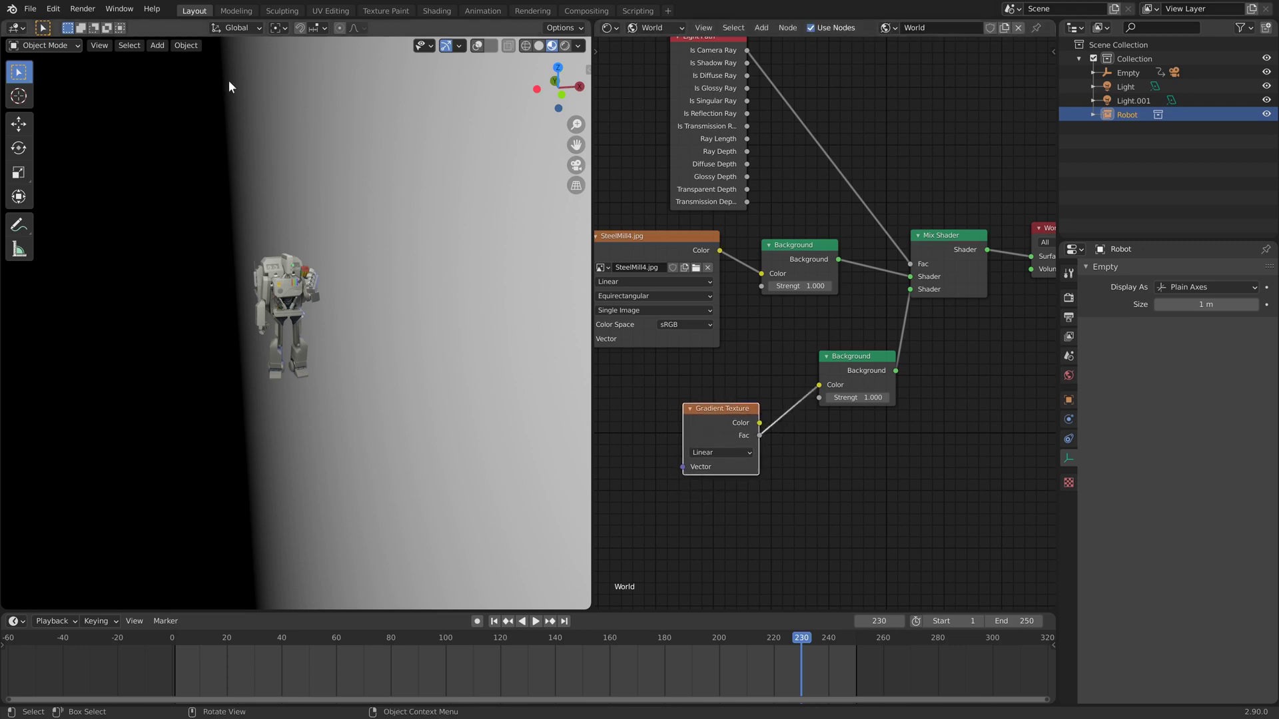
Step: Check in the add-on preferences whether Node Wrangler is enabled by searching for "wra"
{"action": "left_click", "coordinate": [53, 8]}
{"action": "left_click", "coordinate": [93, 204]}
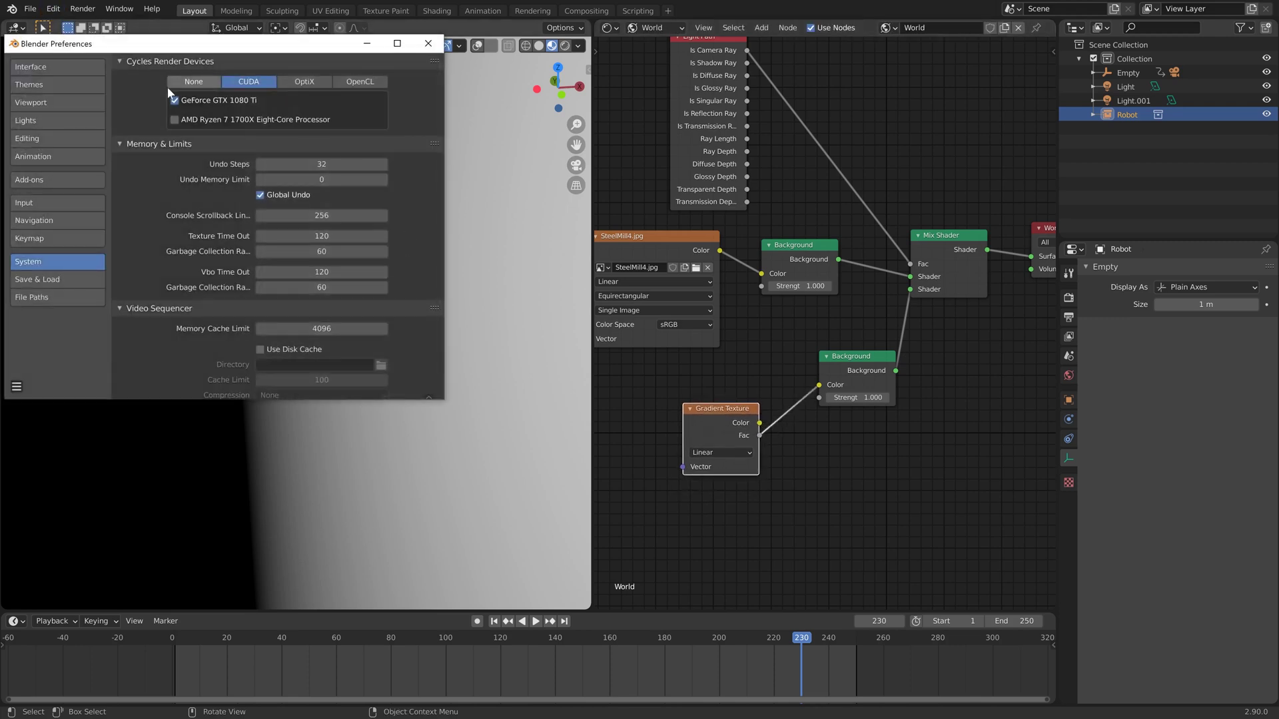
{"action": "left_click", "coordinate": [29, 181]}
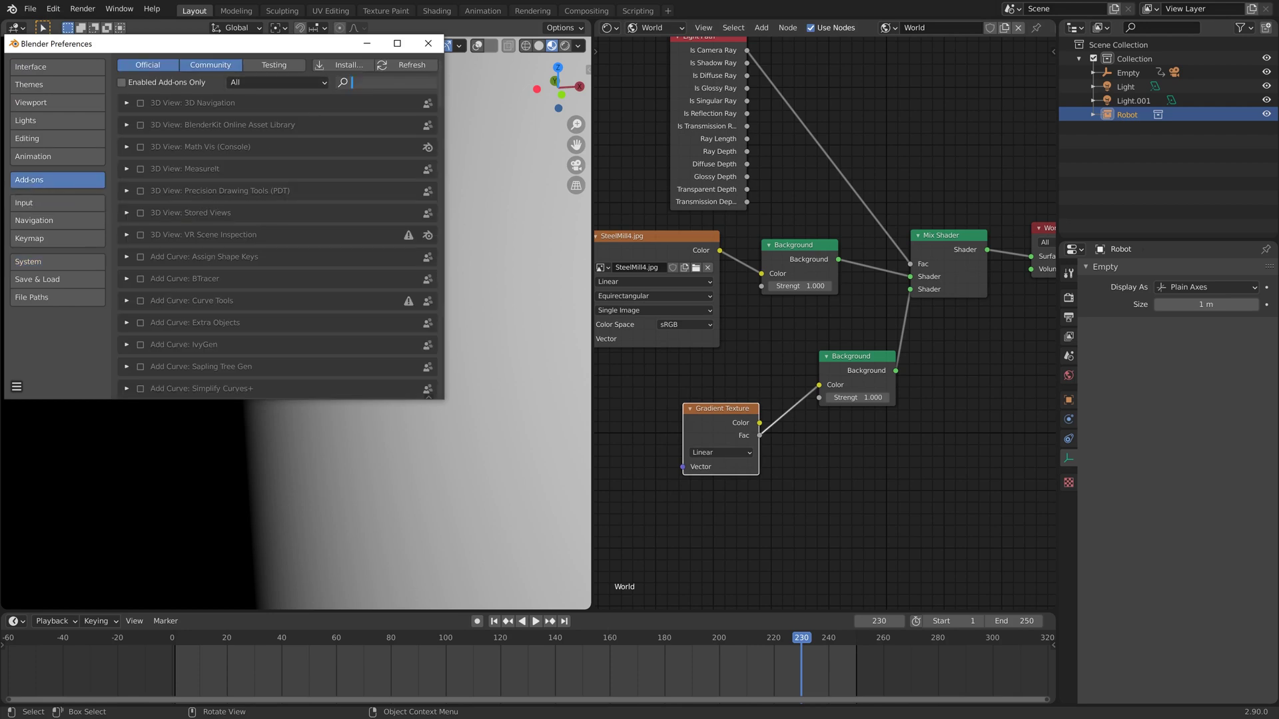
{"action": "type", "text": "wra"}
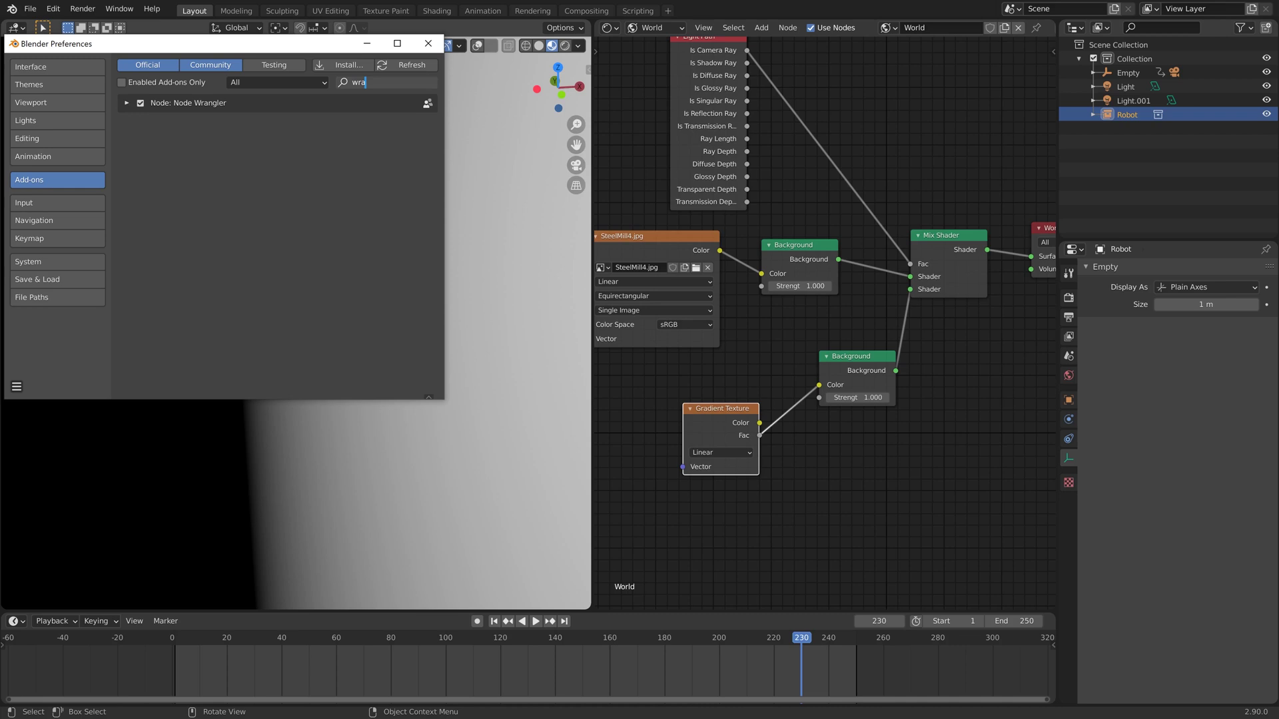
{"action": "left_click", "coordinate": [427, 43]}
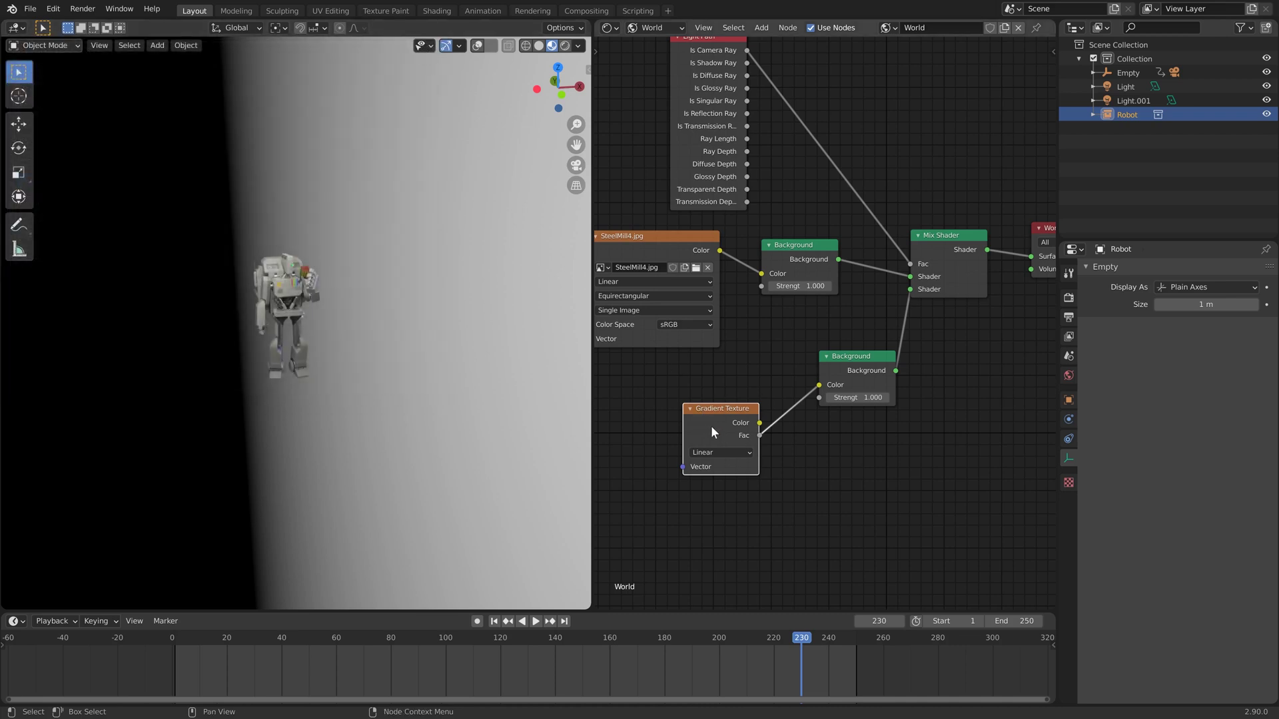
Step: Add Texture Coordinate and Mapping nodes in front of the Gradient Texture and set the Mapping's Y rotation to 90°
{"action": "key", "text": "ctrl+t"}
{"action": "middle_click_drag", "start_coordinate": [771, 516], "coordinate": [940, 414]}
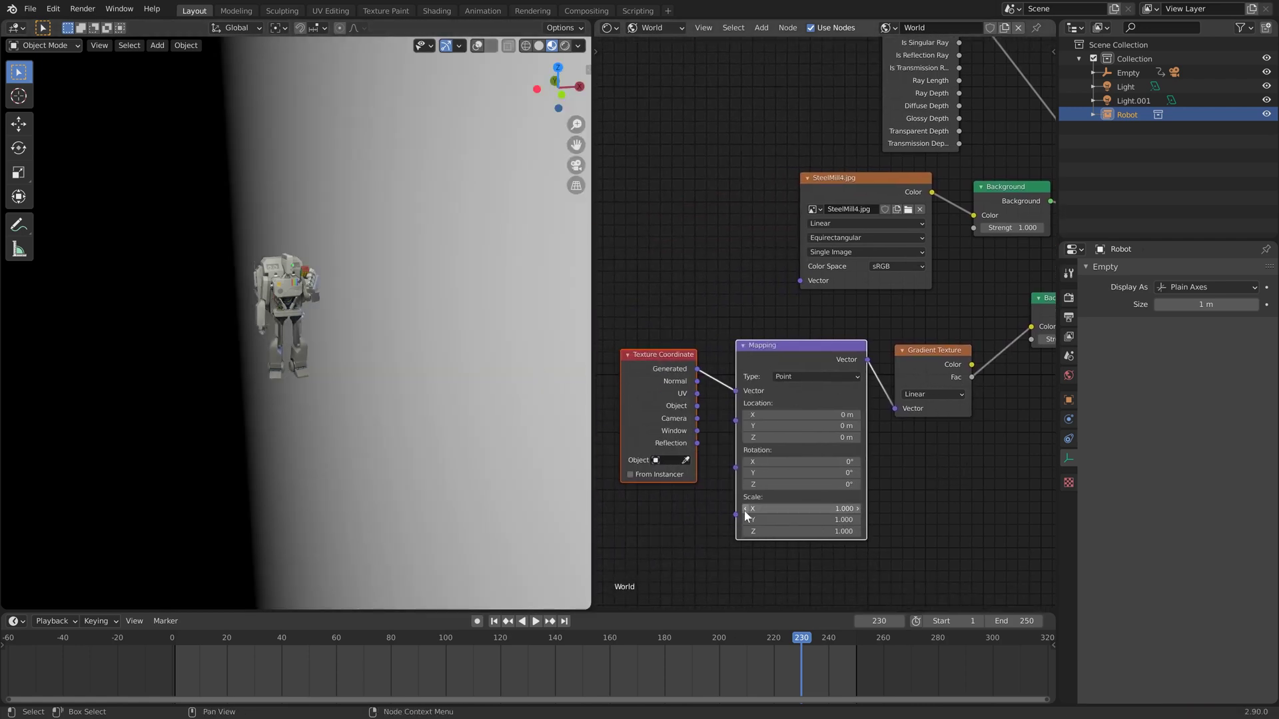
{"action": "middle_click_drag", "start_coordinate": [374, 395], "coordinate": [310, 398]}
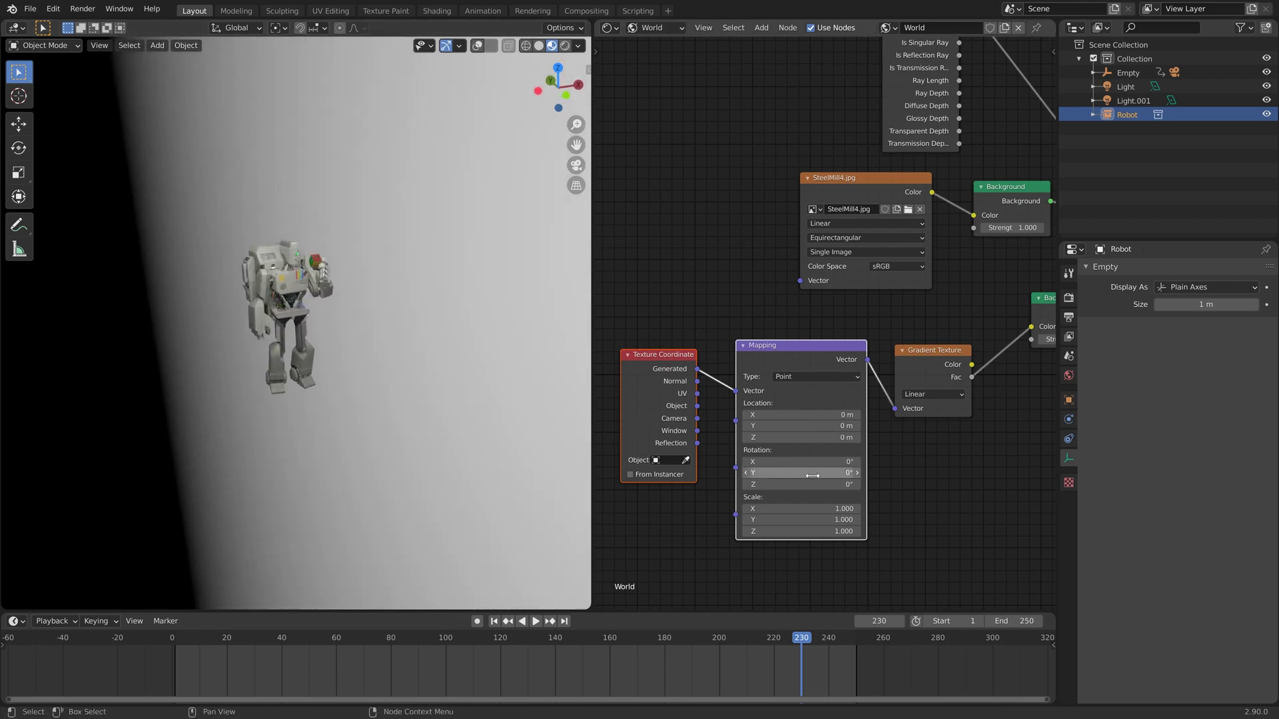
{"action": "left_click", "coordinate": [799, 473]}
{"action": "type", "text": "90"}
{"action": "key", "text": "Return"}
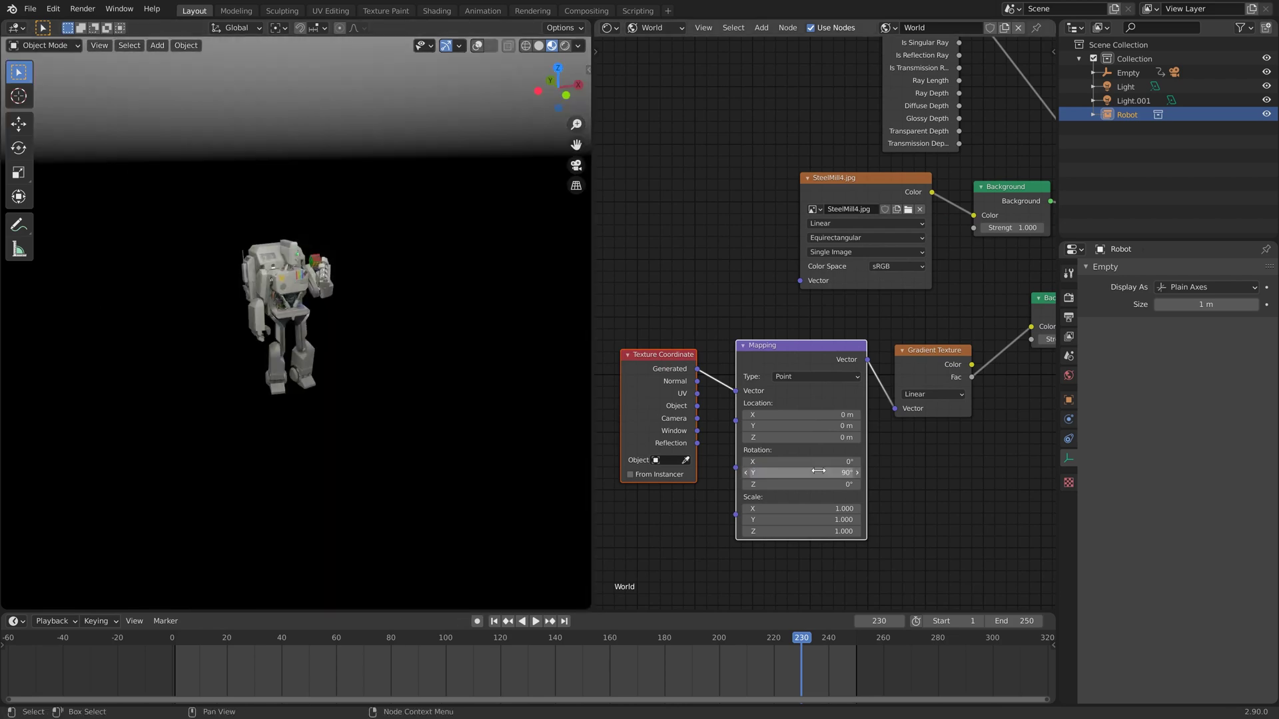
Step: Set the Mapping node's location to X 0.29 m, Y -0.2 m and Z 0.5 m
{"action": "mouse_move", "coordinate": [391, 368]}
{"action": "middle_mouse_down"}
{"action": "mouse_move", "coordinate": [391, 331]}
{"action": "mouse_move", "coordinate": [386, 348]}
{"action": "middle_mouse_up"}
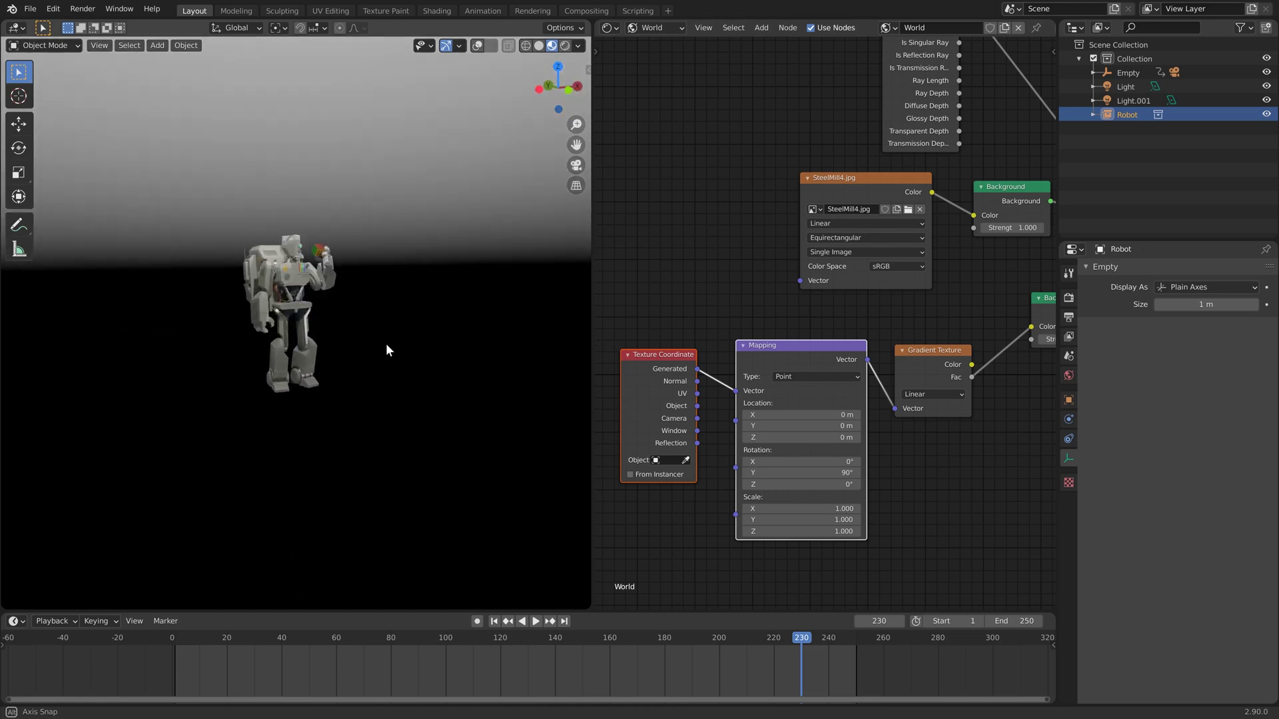
{"action": "key", "text": "KP_0"}
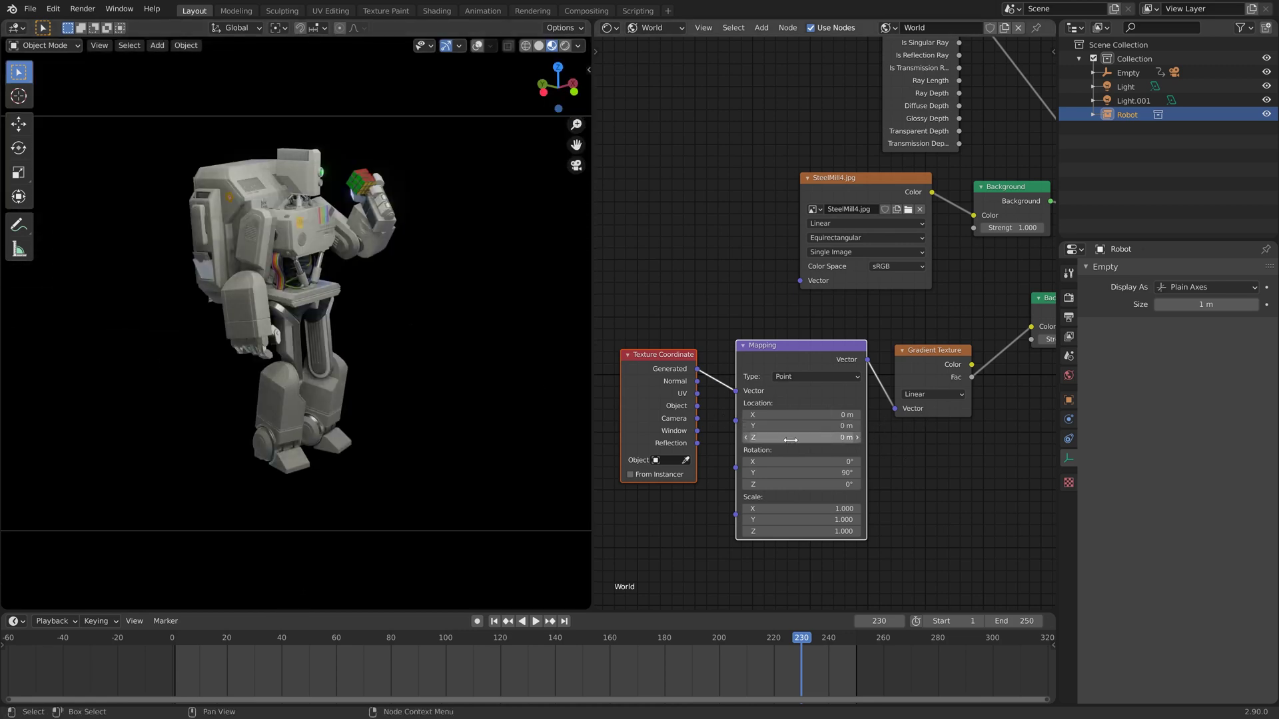
{"action": "middle_click_drag", "start_coordinate": [458, 382], "coordinate": [437, 379]}
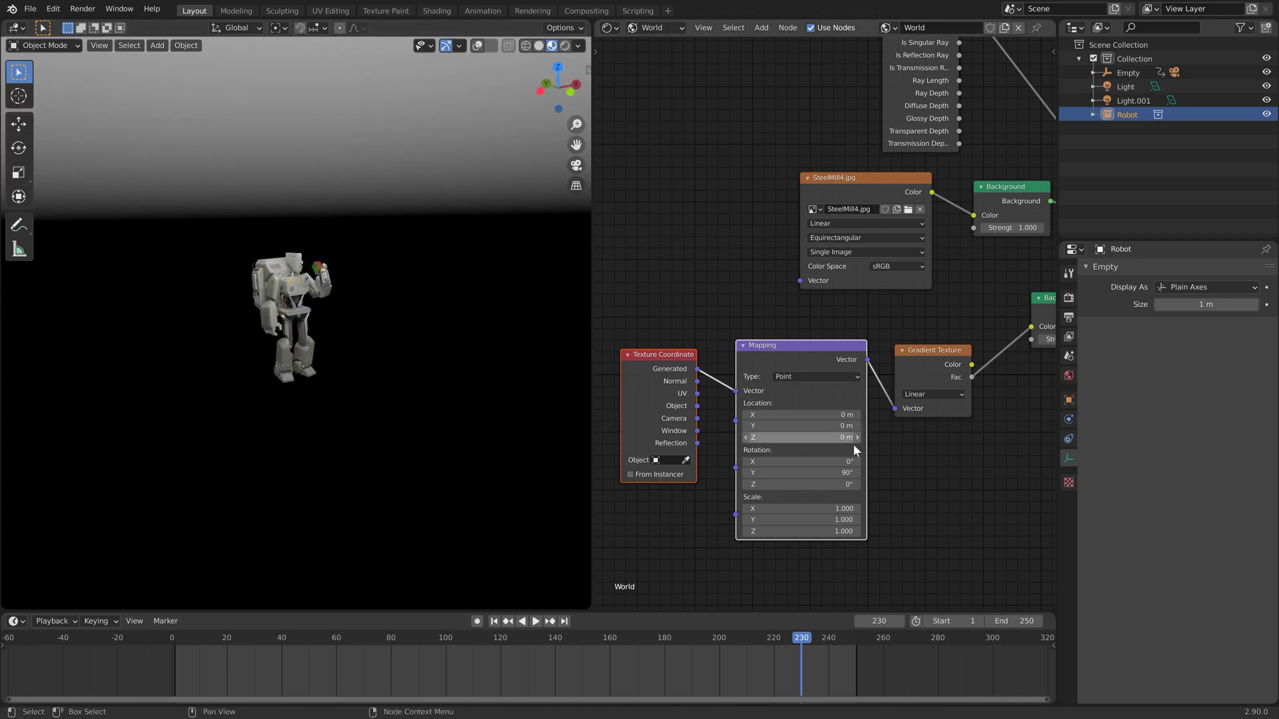
{"action": "left_click_drag", "start_coordinate": [815, 437], "coordinate": [833, 414]}
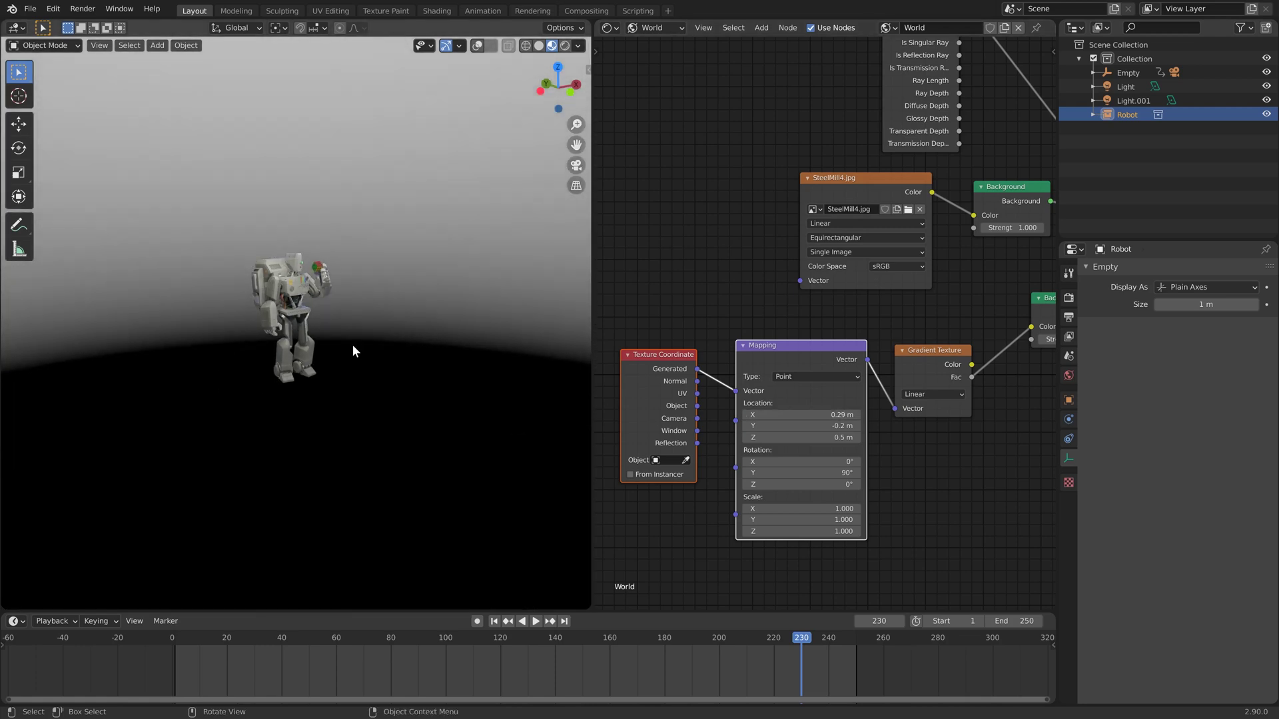
Step: Set the Mapping scale to X 0.210 and Z 0.600, adjust its X location to 0.28 m, and preview frame 197
{"action": "key", "text": "KP_0"}
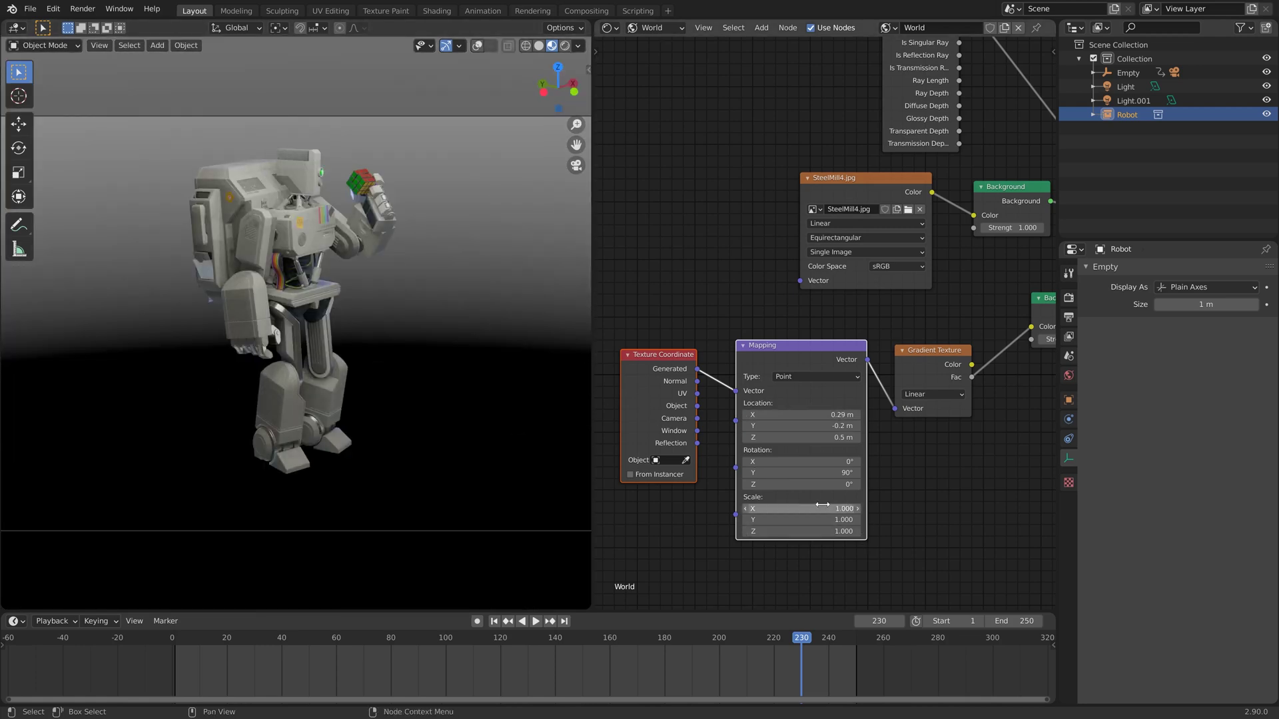
{"action": "left_click_drag", "start_coordinate": [799, 508], "coordinate": [740, 530]}
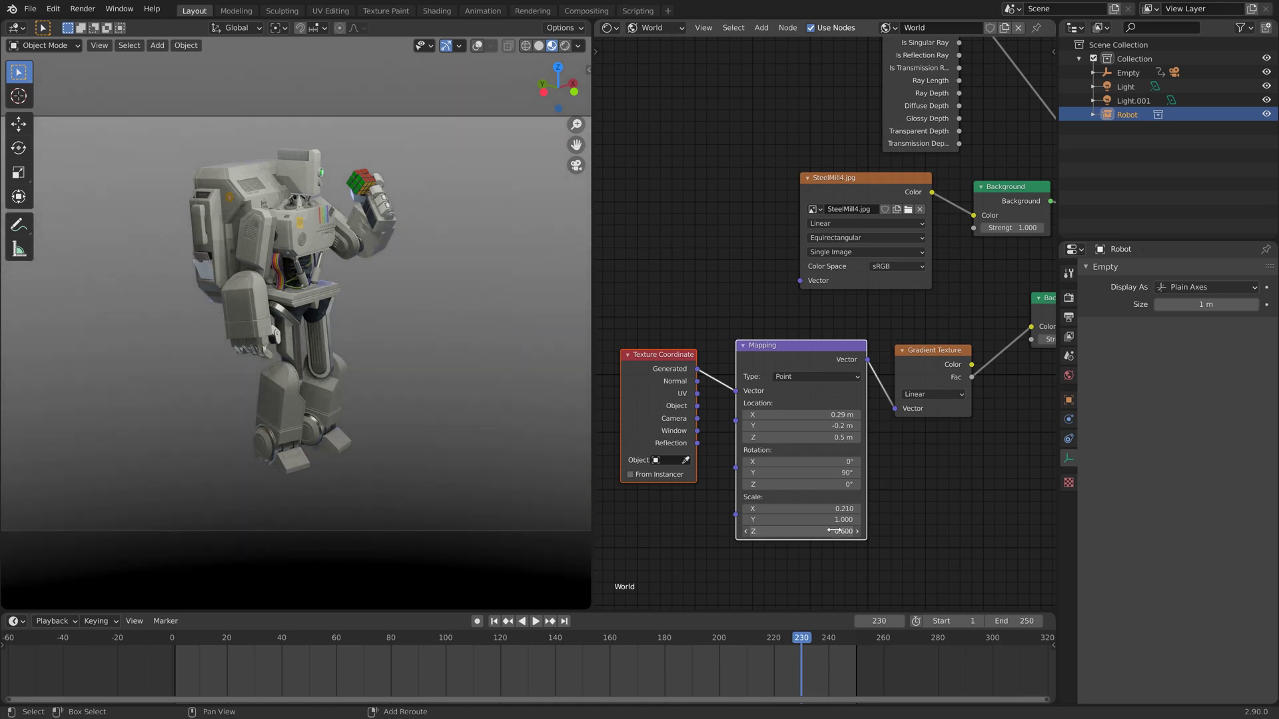
{"action": "mouse_move", "coordinate": [825, 415]}
{"action": "left_mouse_down"}
{"action": "mouse_move", "coordinate": [840, 415]}
{"action": "mouse_move", "coordinate": [823, 414]}
{"action": "left_mouse_up"}
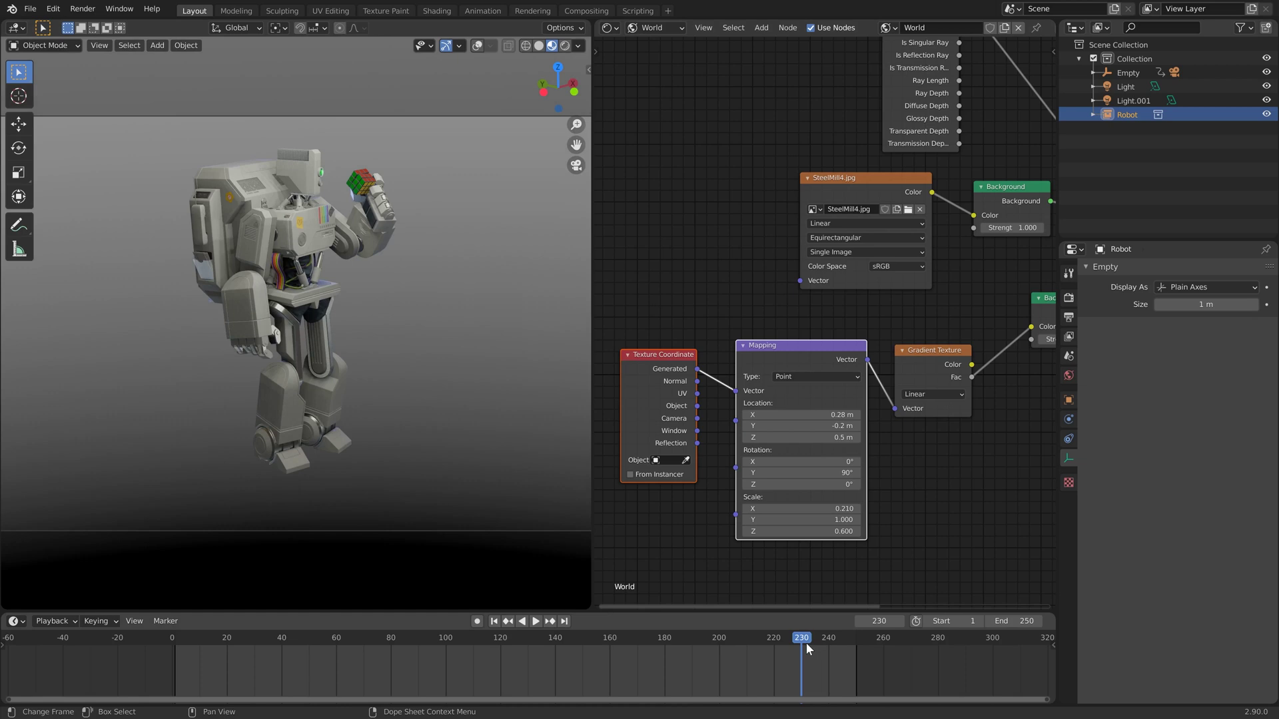
{"action": "left_click_drag", "start_coordinate": [803, 643], "coordinate": [711, 637]}
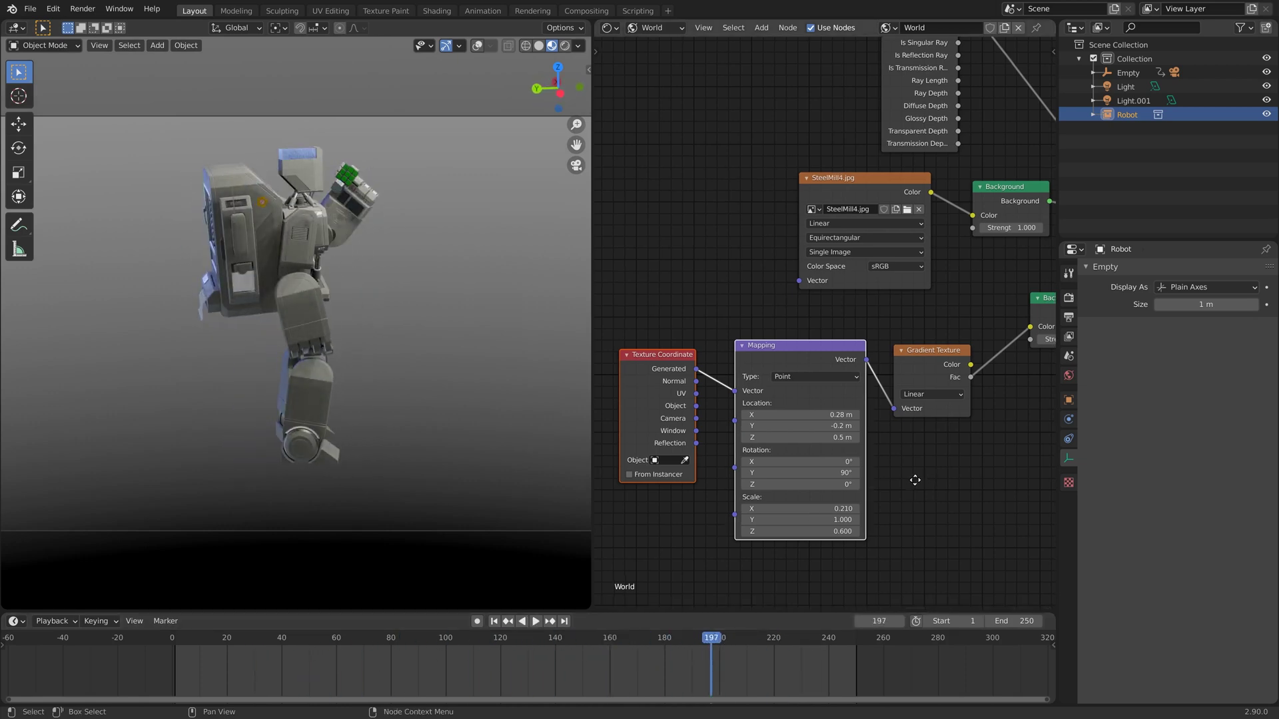
Step: Insert a ColorRamp node on the link between the Gradient Texture and the lower Background node
{"action": "middle_click_drag", "start_coordinate": [994, 451], "coordinate": [821, 449]}
{"action": "left_click_drag", "start_coordinate": [883, 315], "coordinate": [996, 315]}
{"action": "left_click", "coordinate": [880, 440]}
{"action": "key", "text": "shift+a"}
{"action": "left_click", "coordinate": [881, 441]}
{"action": "type", "text": "colo"}
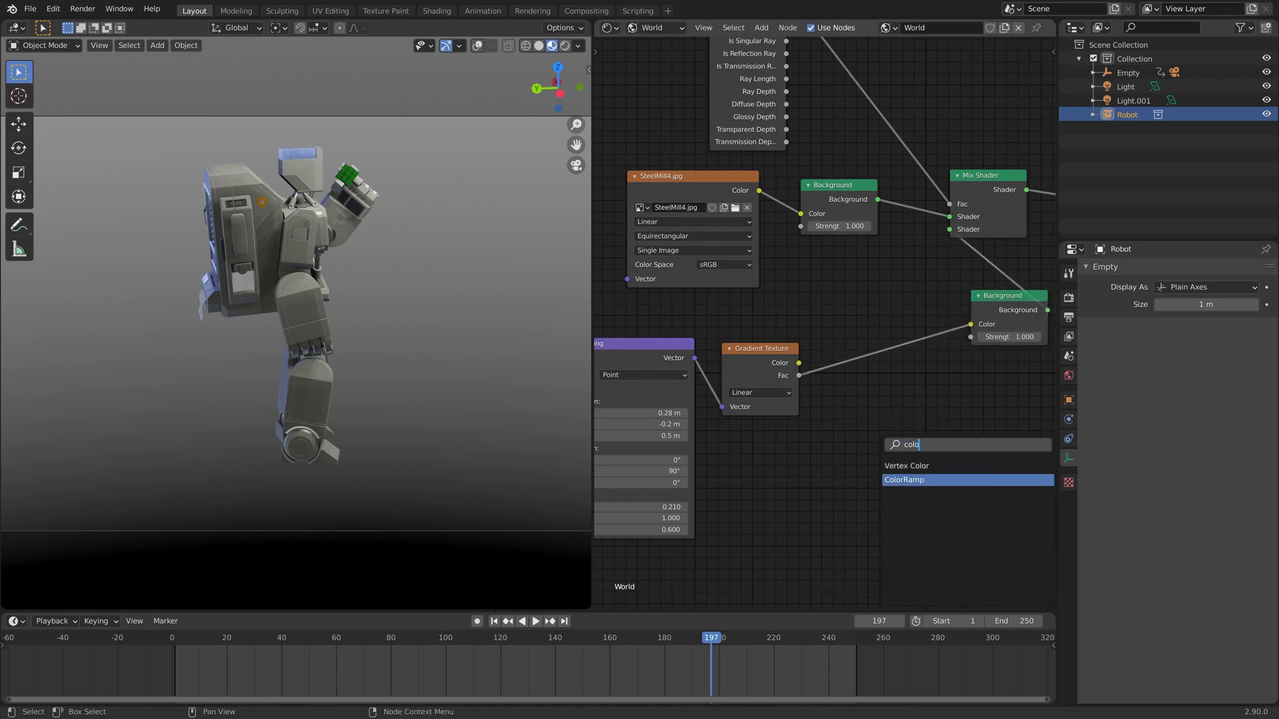
{"action": "key", "text": "Return"}
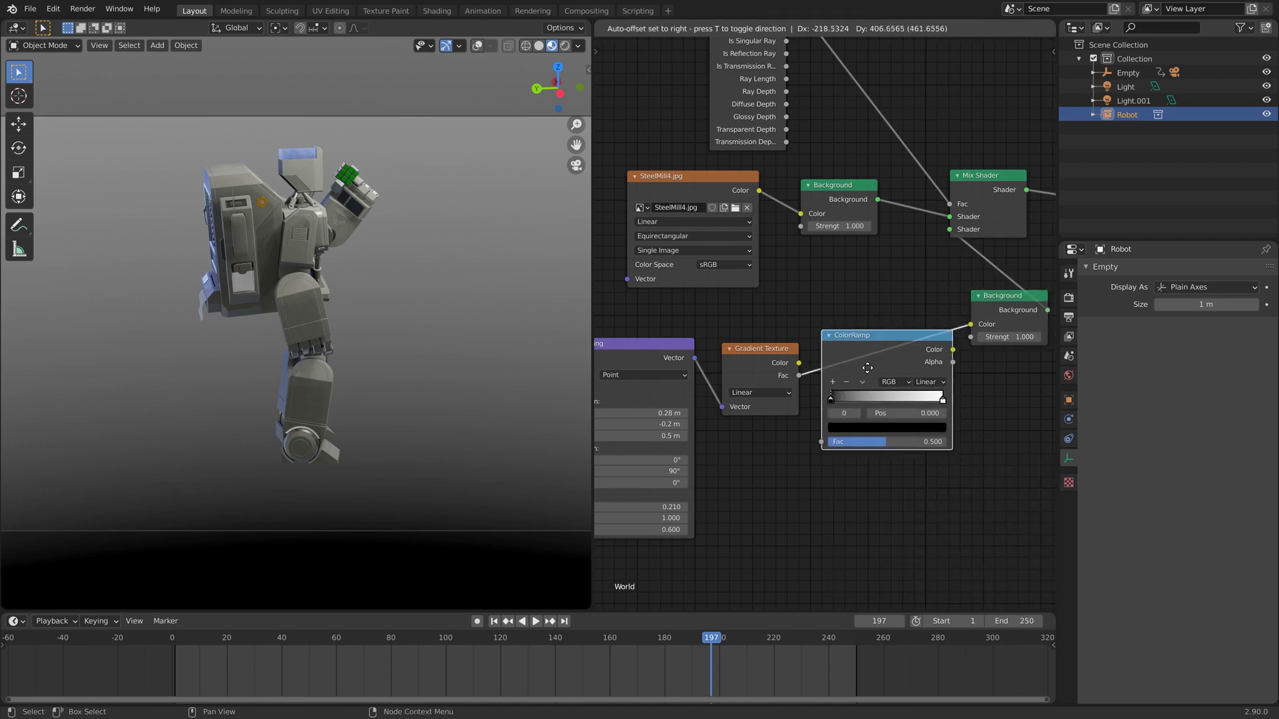
{"action": "left_click", "coordinate": [870, 371]}
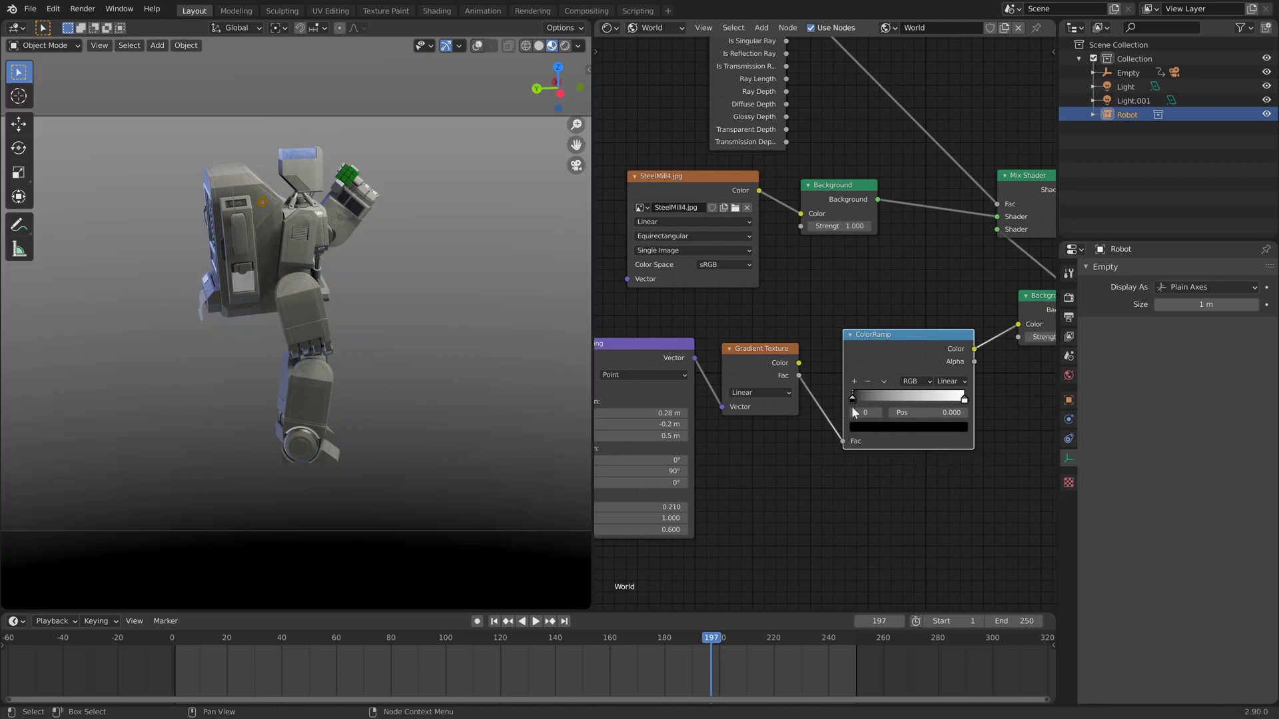
Step: Try a mid gray and a dark blue as the ColorRamp's first stop color
{"action": "left_click", "coordinate": [875, 428]}
{"action": "left_click", "coordinate": [884, 426]}
{"action": "left_click_drag", "start_coordinate": [951, 345], "coordinate": [948, 303]}
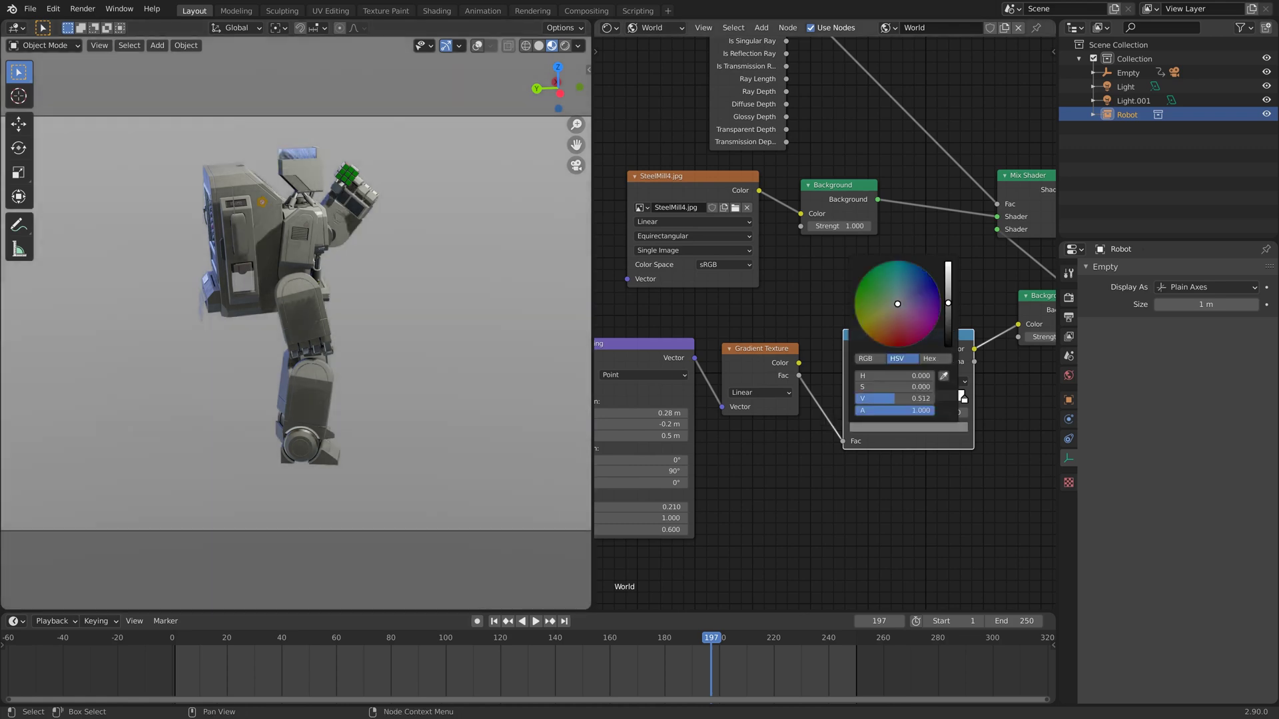
{"action": "left_click", "coordinate": [919, 287]}
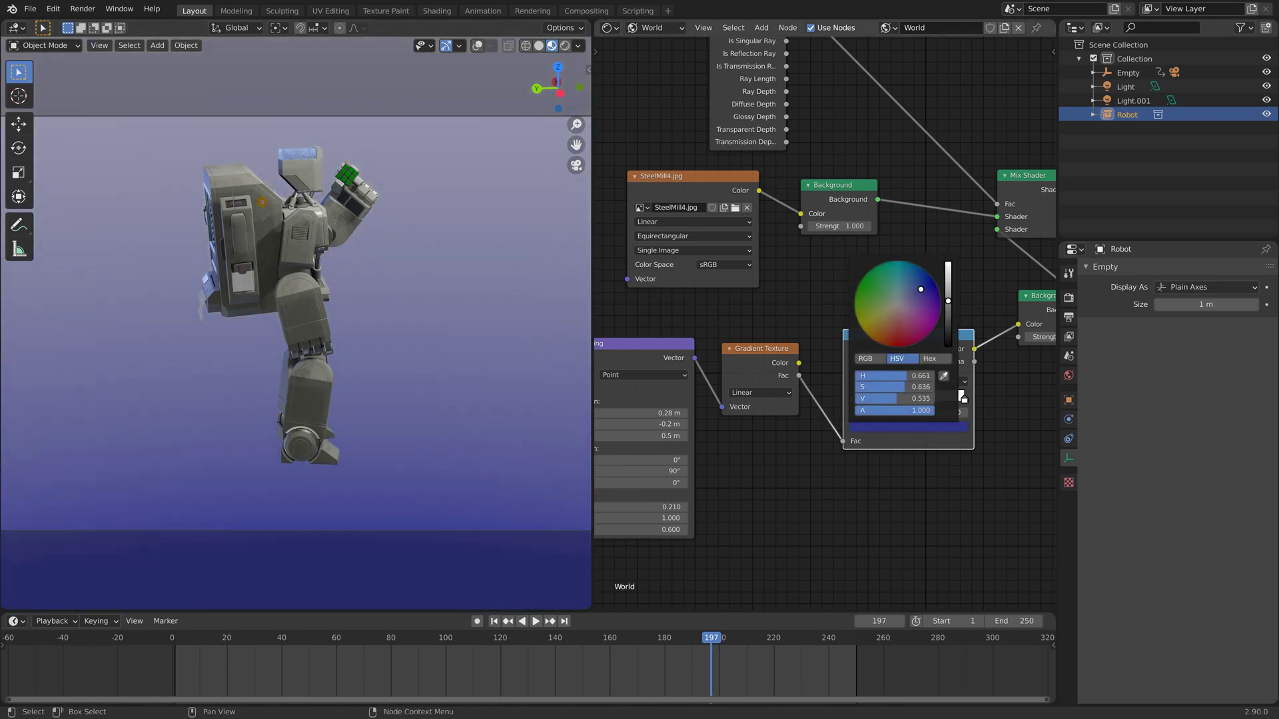
Step: Set the ColorRamp's last stop to a very dark teal with hue 0.508, saturation 0.778 and value 0.100
{"action": "left_click", "coordinate": [963, 398]}
{"action": "left_click", "coordinate": [908, 426]}
{"action": "key", "text": "ctrl+v"}
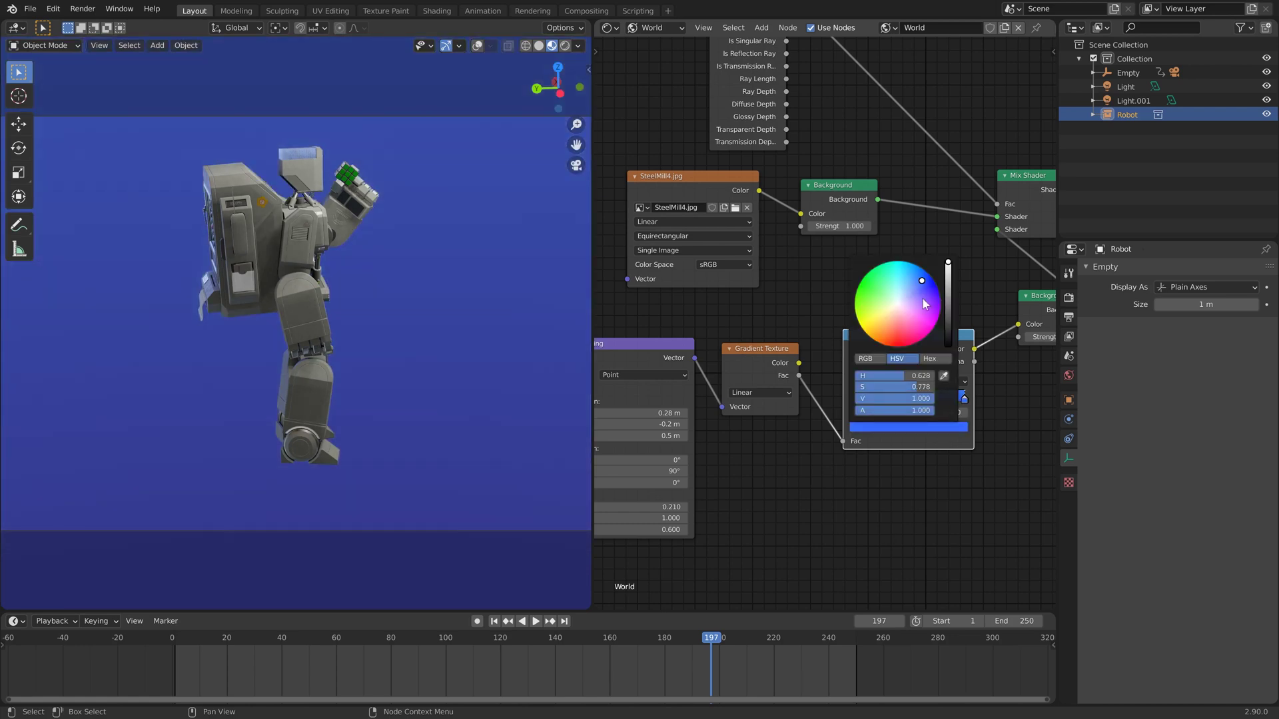
{"action": "scroll", "coordinate": [921, 302], "scroll_direction": "down", "scroll_amount": 18}
{"action": "left_click_drag", "start_coordinate": [910, 287], "coordinate": [898, 271]}
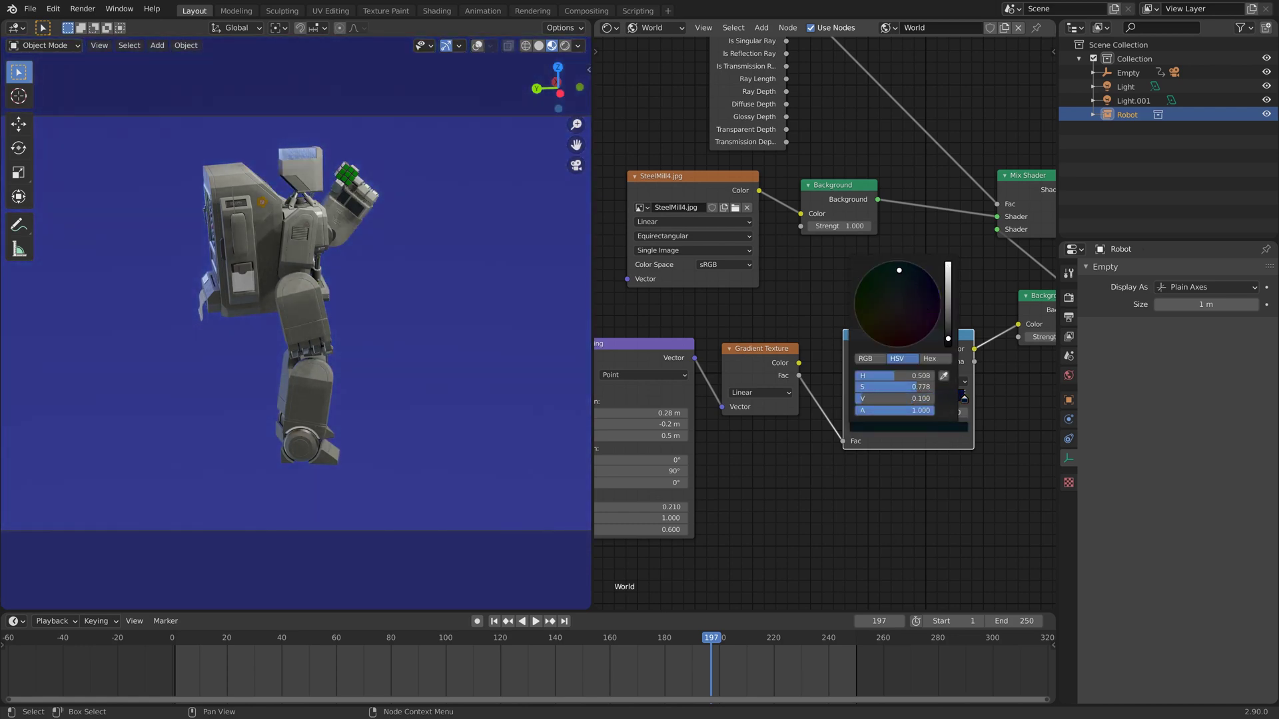
Step: Move the ColorRamp's dark stop to about a third of the ramp and color the first stop a muted light blue
{"action": "left_click_drag", "start_coordinate": [964, 400], "coordinate": [887, 400]}
{"action": "left_click", "coordinate": [853, 399]}
{"action": "left_click", "coordinate": [908, 427]}
{"action": "left_click", "coordinate": [905, 285]}
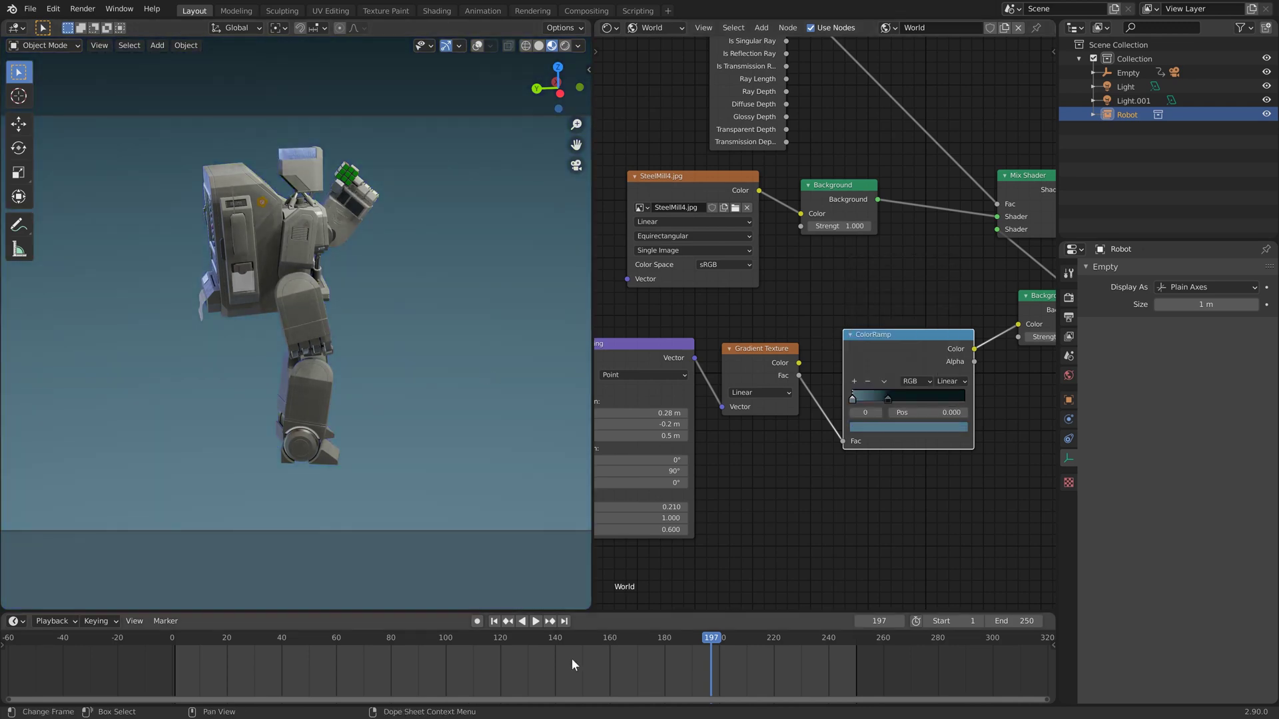
Step: Go to frame 6, darken the ColorRamp's first stop to a muted dark blue, and shift the dark stop slightly closer to it
{"action": "left_click_drag", "start_coordinate": [571, 657], "coordinate": [189, 658]}
{"action": "left_click", "coordinate": [900, 426]}
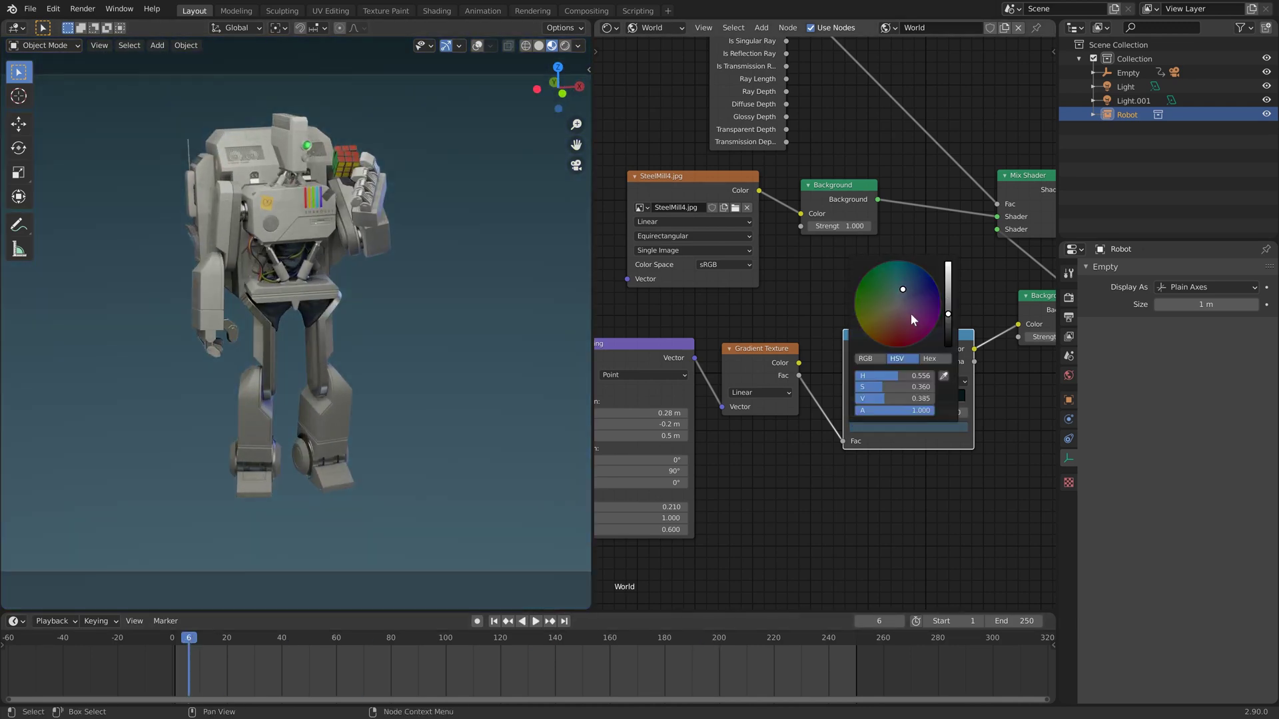
{"action": "scroll", "coordinate": [910, 313], "scroll_direction": "down", "scroll_amount": 2}
{"action": "left_click_drag", "start_coordinate": [887, 400], "coordinate": [879, 400]}
{"action": "left_click", "coordinate": [853, 398]}
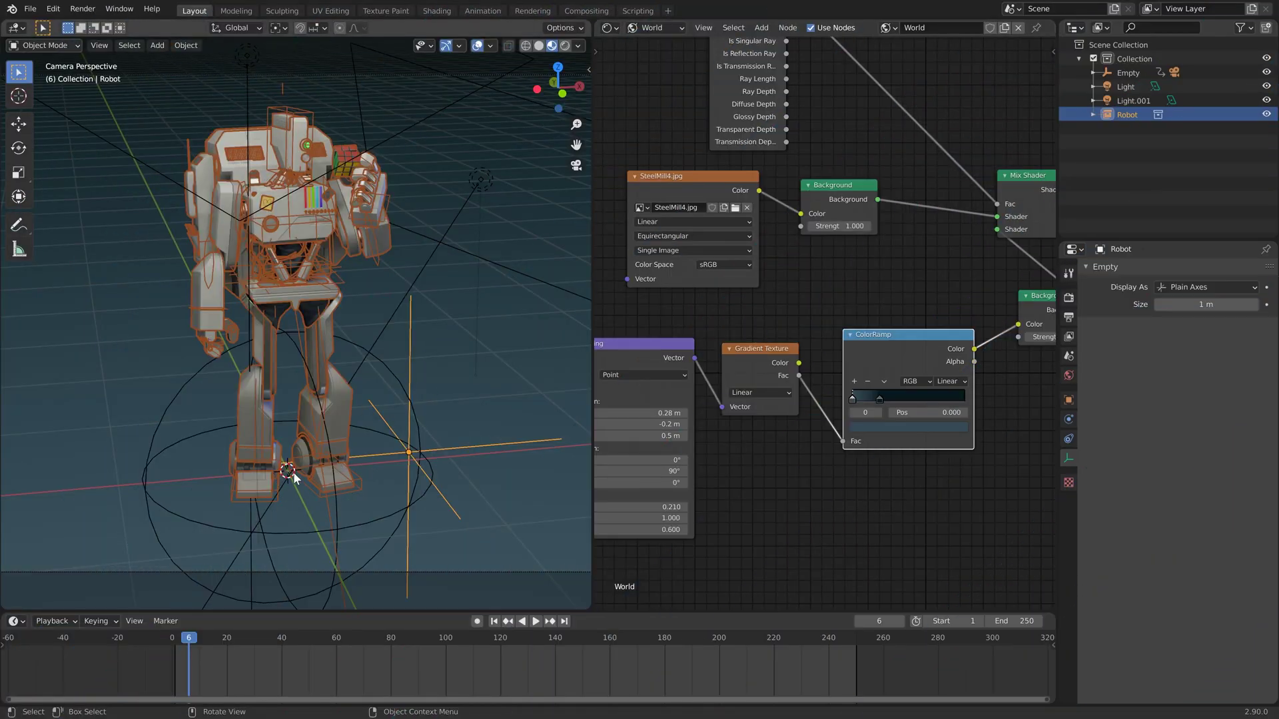
Step: Add a circle mesh at the robot's feet with a Triangle Fan fill and scale it up to about 1.94 times
{"action": "middle_click_drag", "start_coordinate": [289, 482], "coordinate": [386, 426]}
{"action": "key", "text": "shift+a"}
{"action": "mouse_move", "coordinate": [390, 436]}
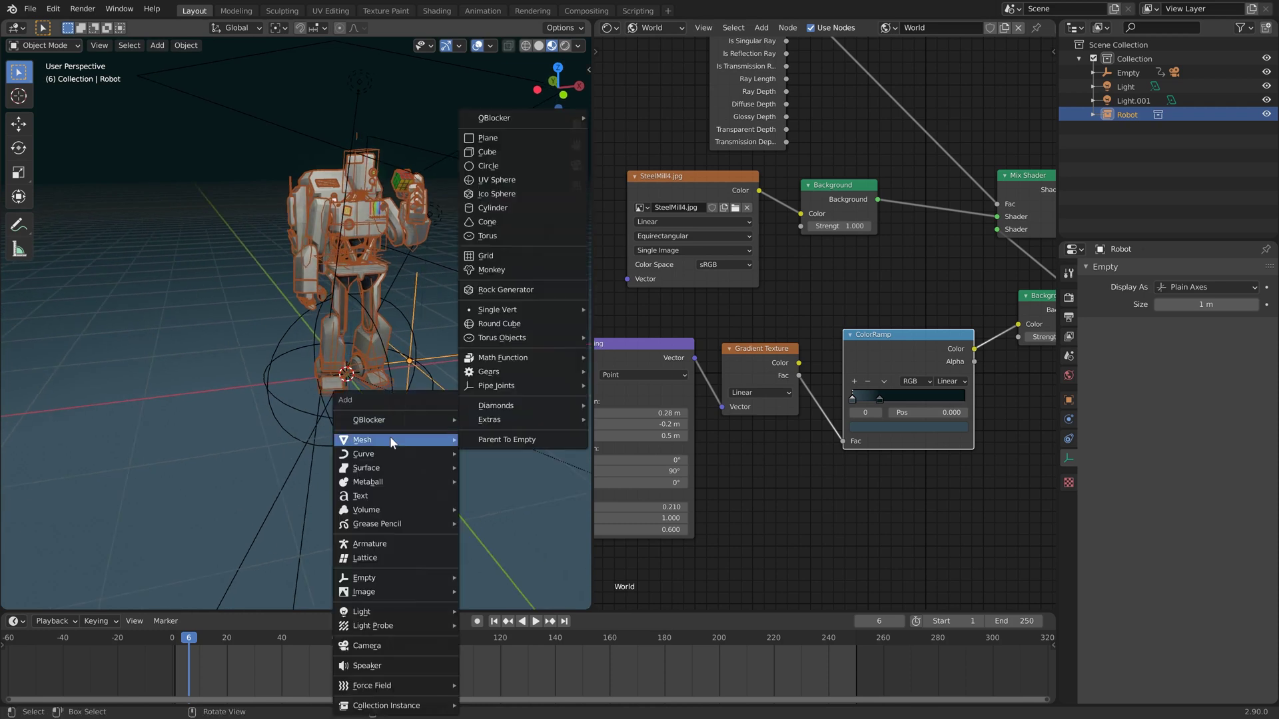
{"action": "left_click", "coordinate": [522, 166]}
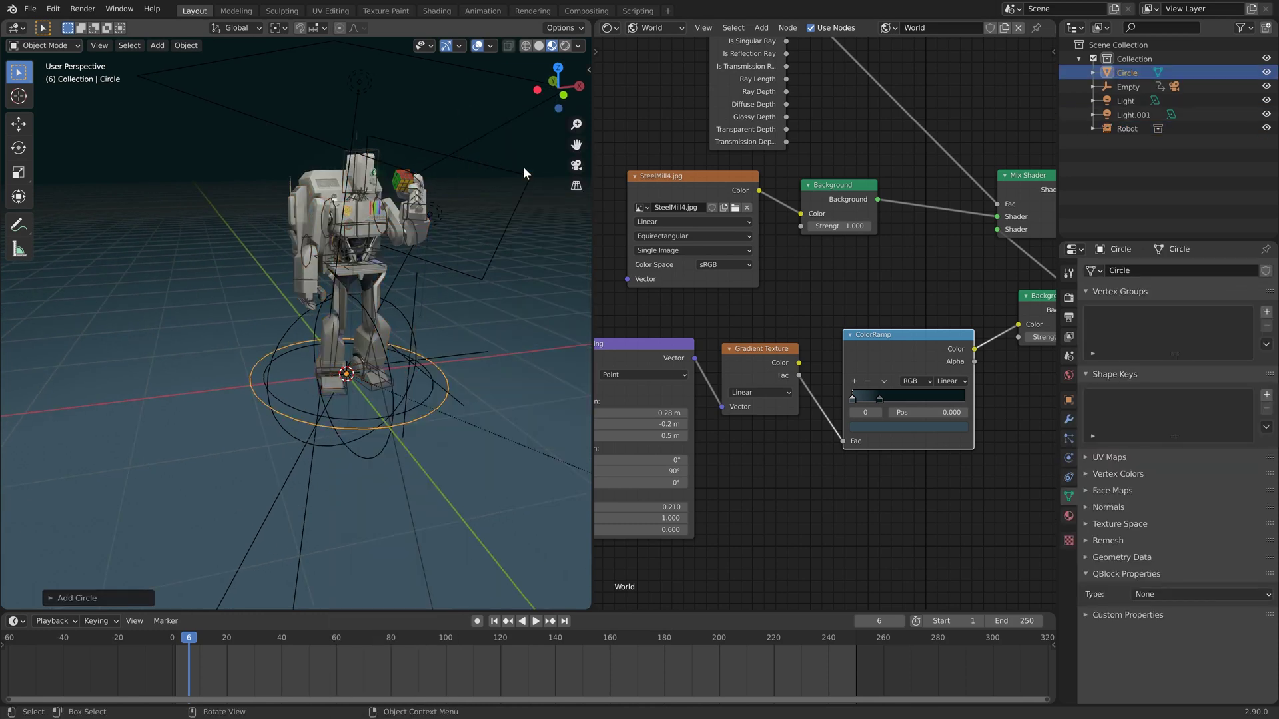
{"action": "left_click", "coordinate": [67, 597]}
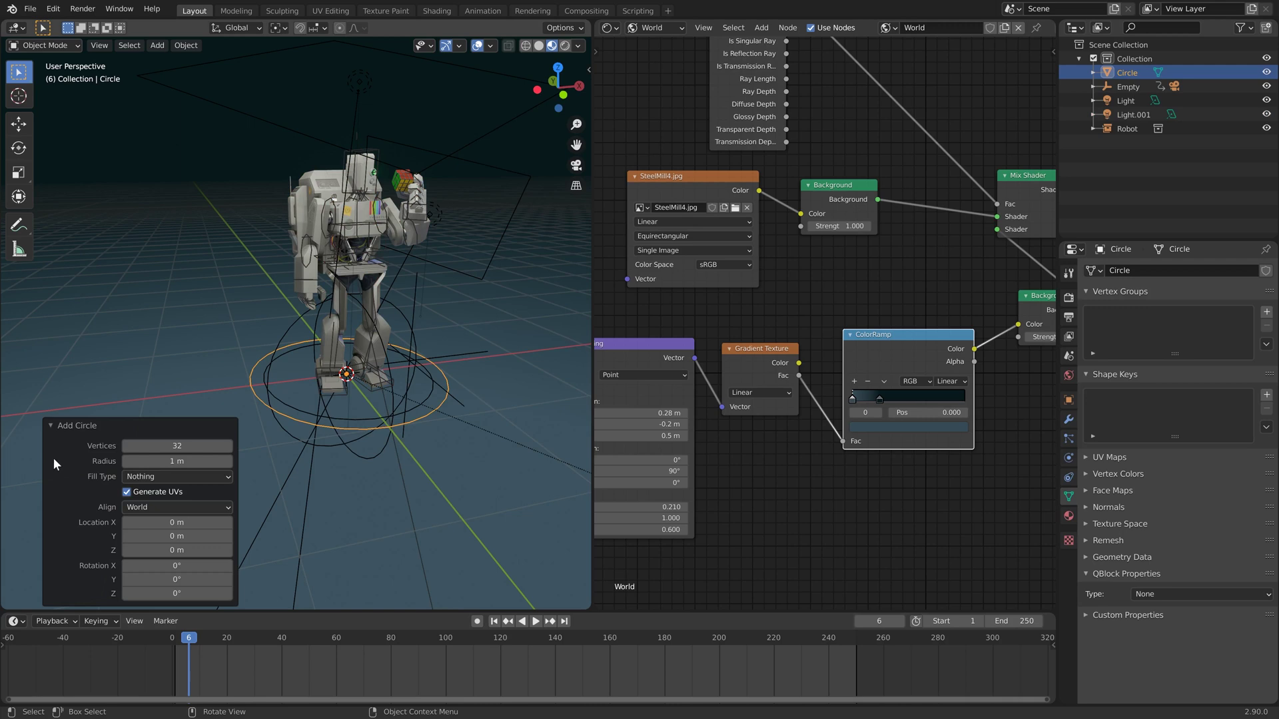
{"action": "left_click", "coordinate": [166, 477]}
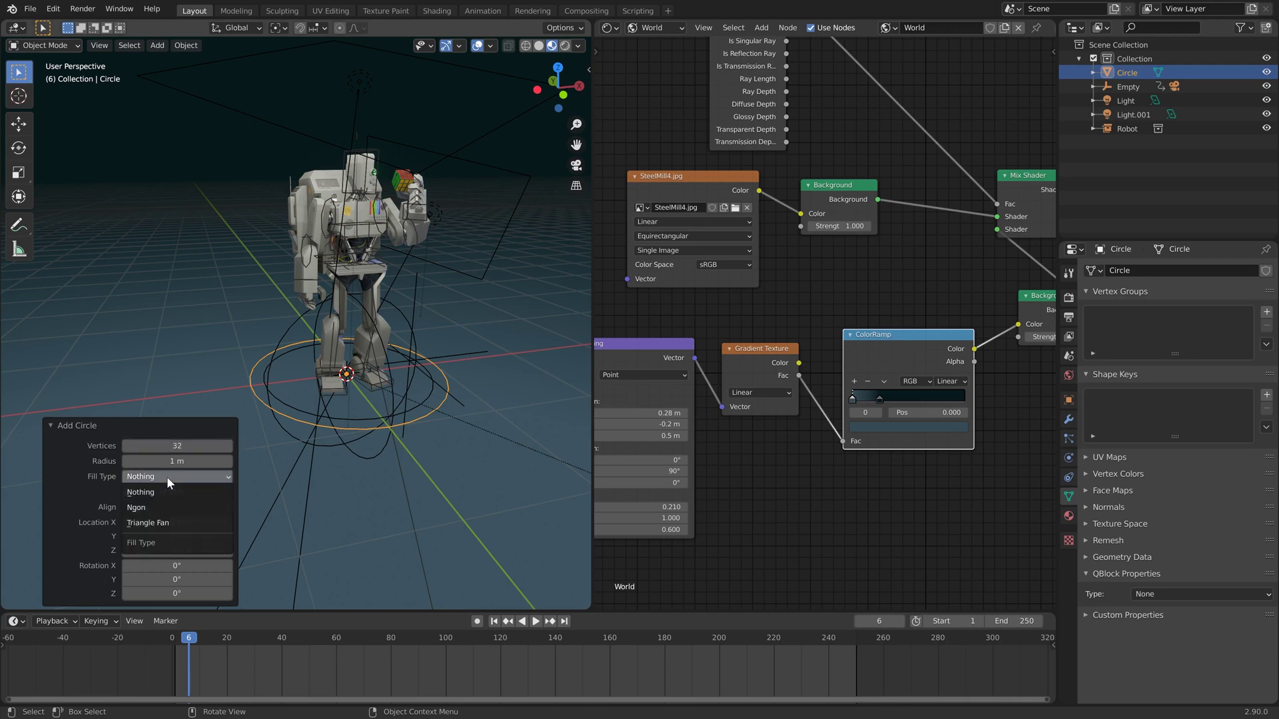
{"action": "left_click", "coordinate": [190, 521]}
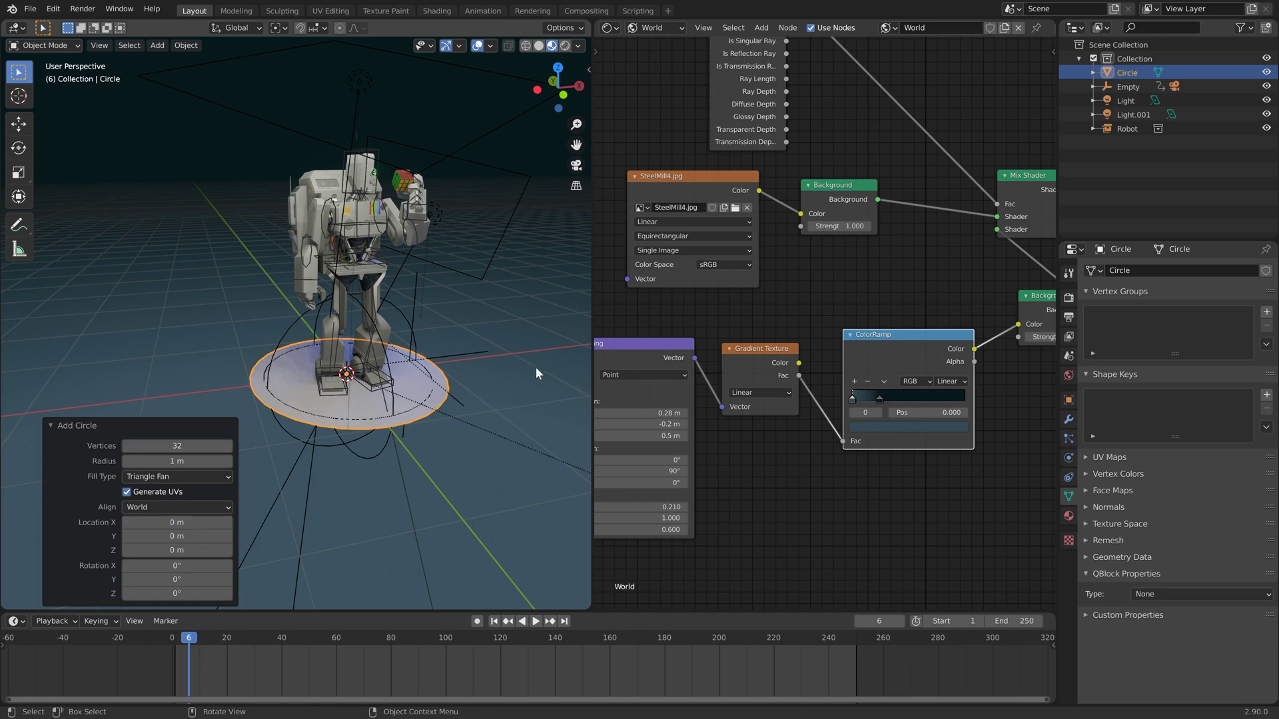
{"action": "left_click", "coordinate": [50, 425]}
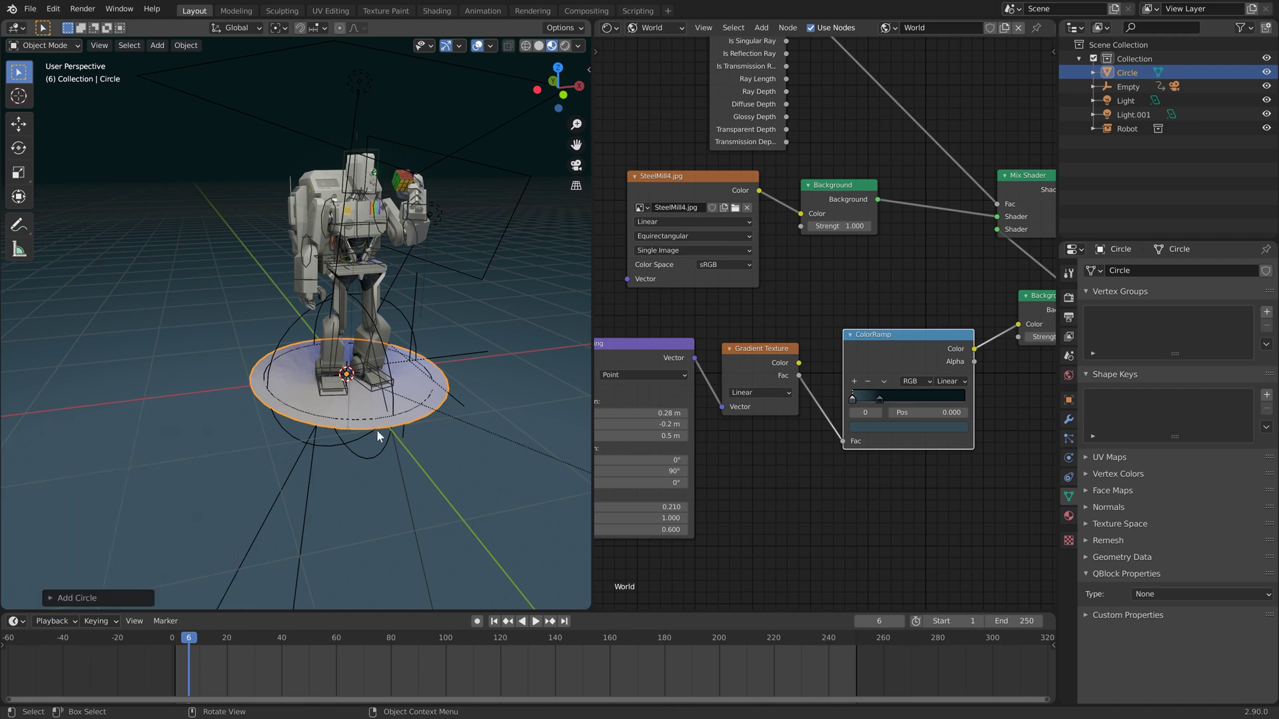
{"action": "key", "text": "s"}
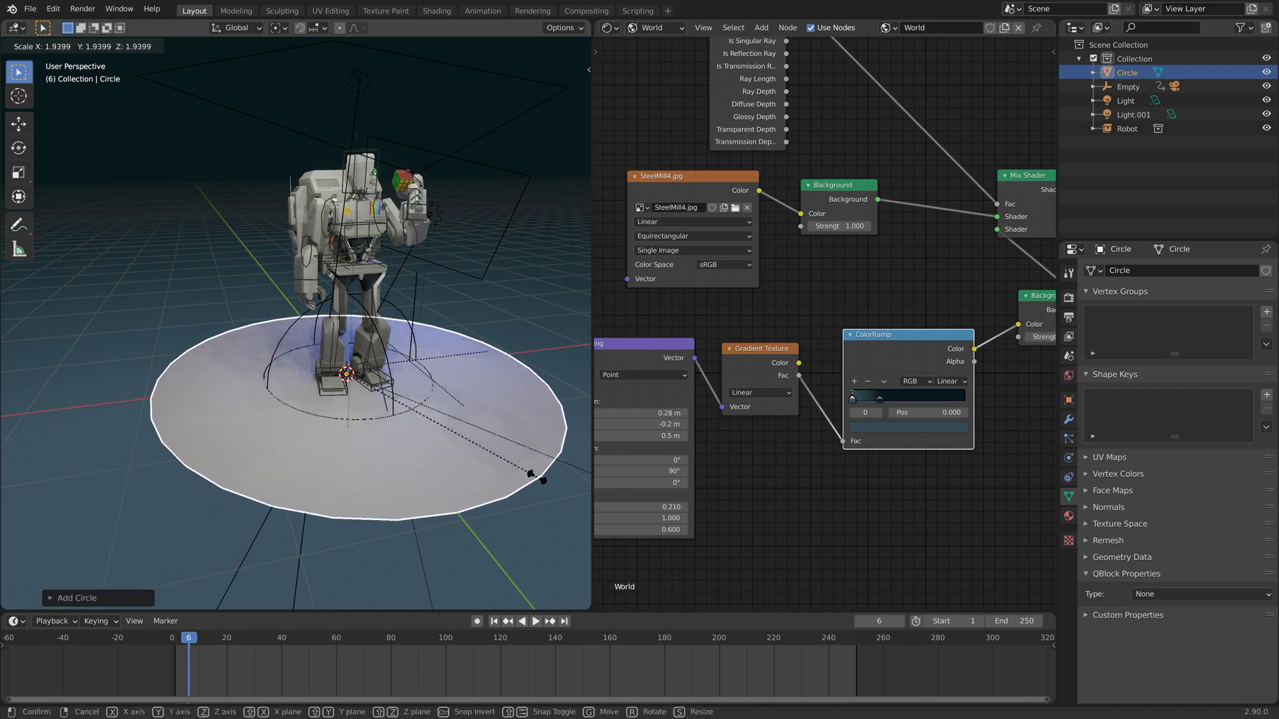
{"action": "left_click", "coordinate": [531, 471]}
Step: Show the viewport in Solid shading and put the floor circle into Vertex Paint mode
{"action": "mouse_move", "coordinate": [478, 411]}
{"action": "middle_mouse_down"}
{"action": "mouse_move", "coordinate": [489, 420]}
{"action": "mouse_move", "coordinate": [440, 408]}
{"action": "middle_mouse_up"}
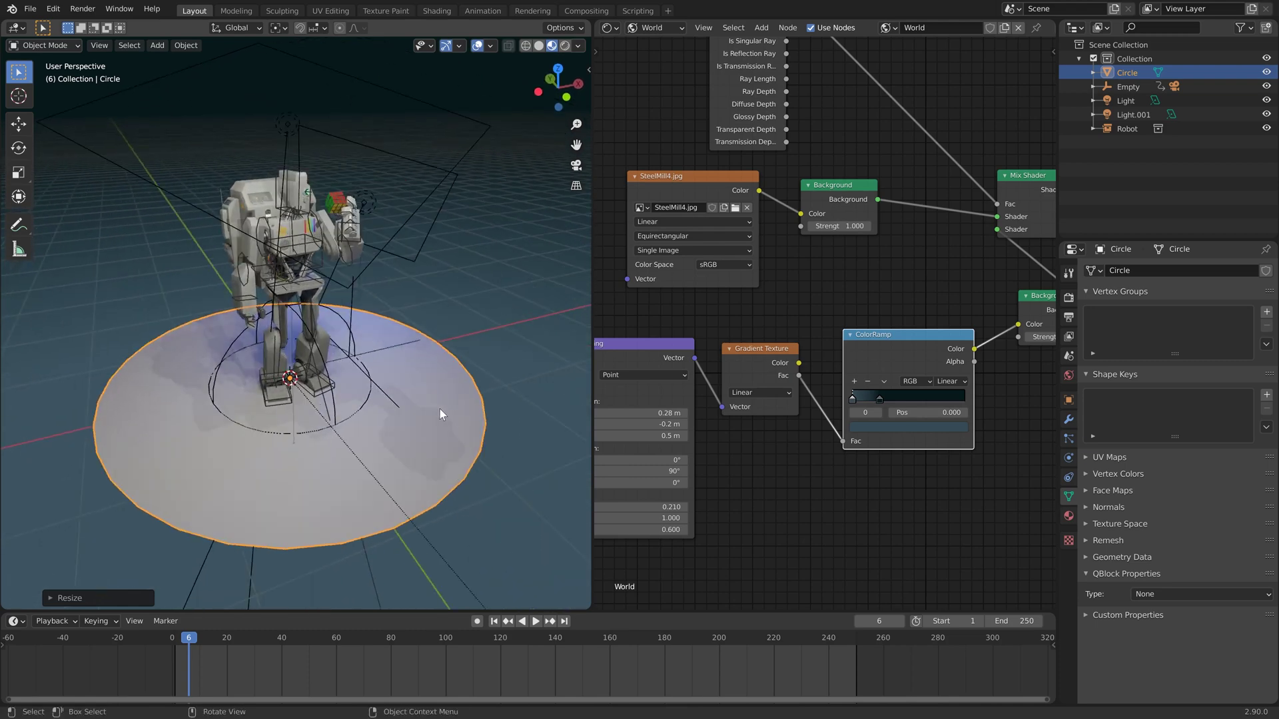
{"action": "scroll", "coordinate": [440, 409], "scroll_direction": "up", "scroll_amount": 3}
{"action": "left_click", "coordinate": [538, 46]}
{"action": "middle_click_drag", "start_coordinate": [455, 357], "coordinate": [402, 377]}
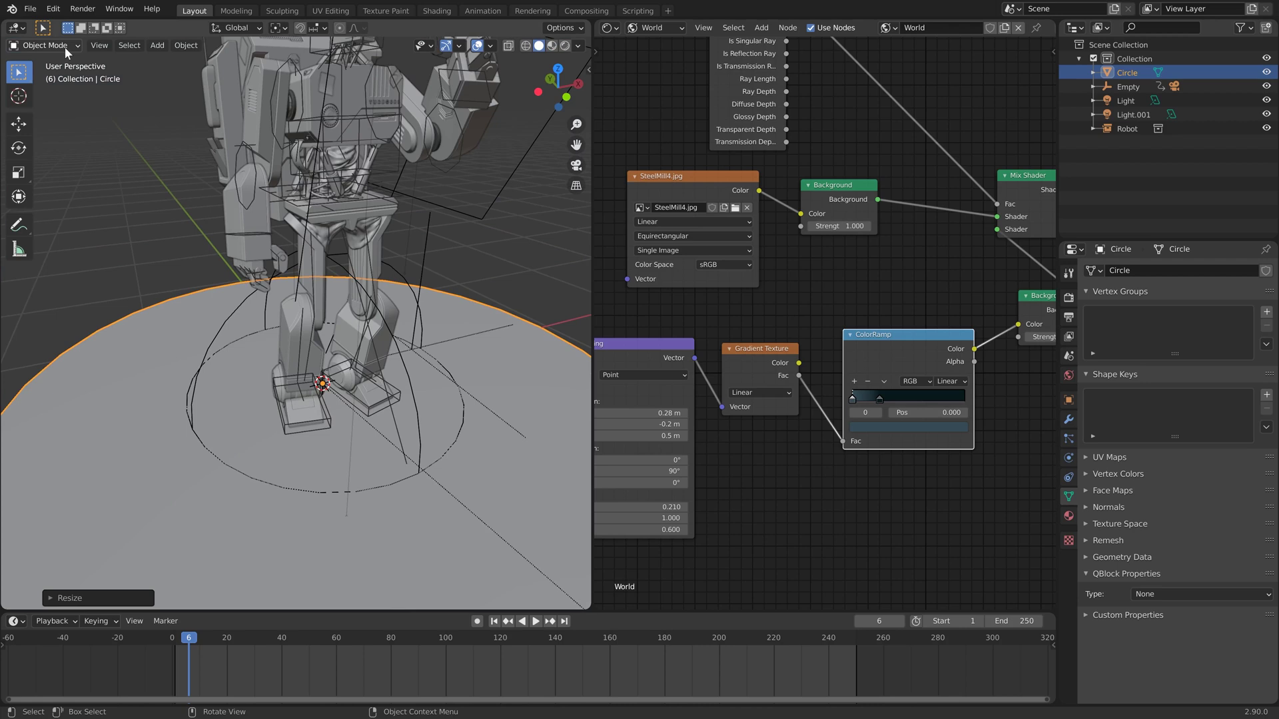
{"action": "left_click", "coordinate": [41, 45]}
{"action": "left_click", "coordinate": [46, 107]}
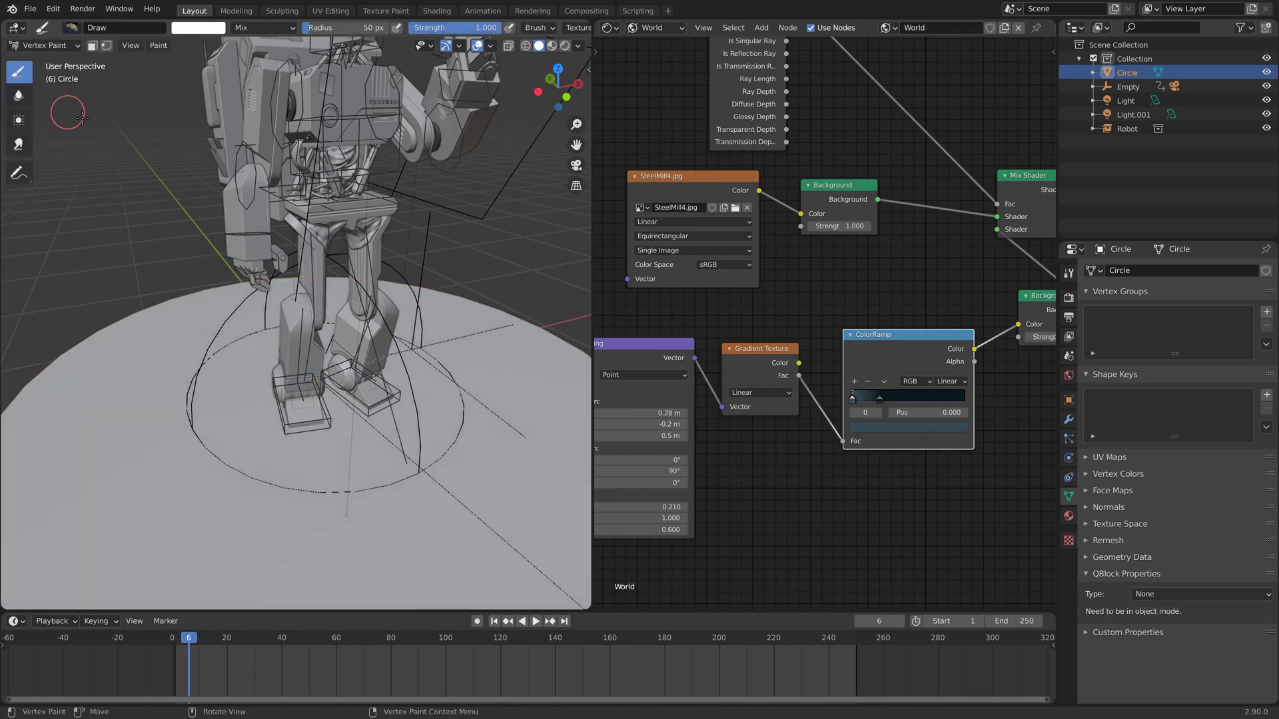
Step: Vertex-paint the circle's center black under the robot with a 91 px brush, and return to Object Mode
{"action": "left_click", "coordinate": [207, 30]}
{"action": "left_click_drag", "start_coordinate": [292, 63], "coordinate": [291, 143]}
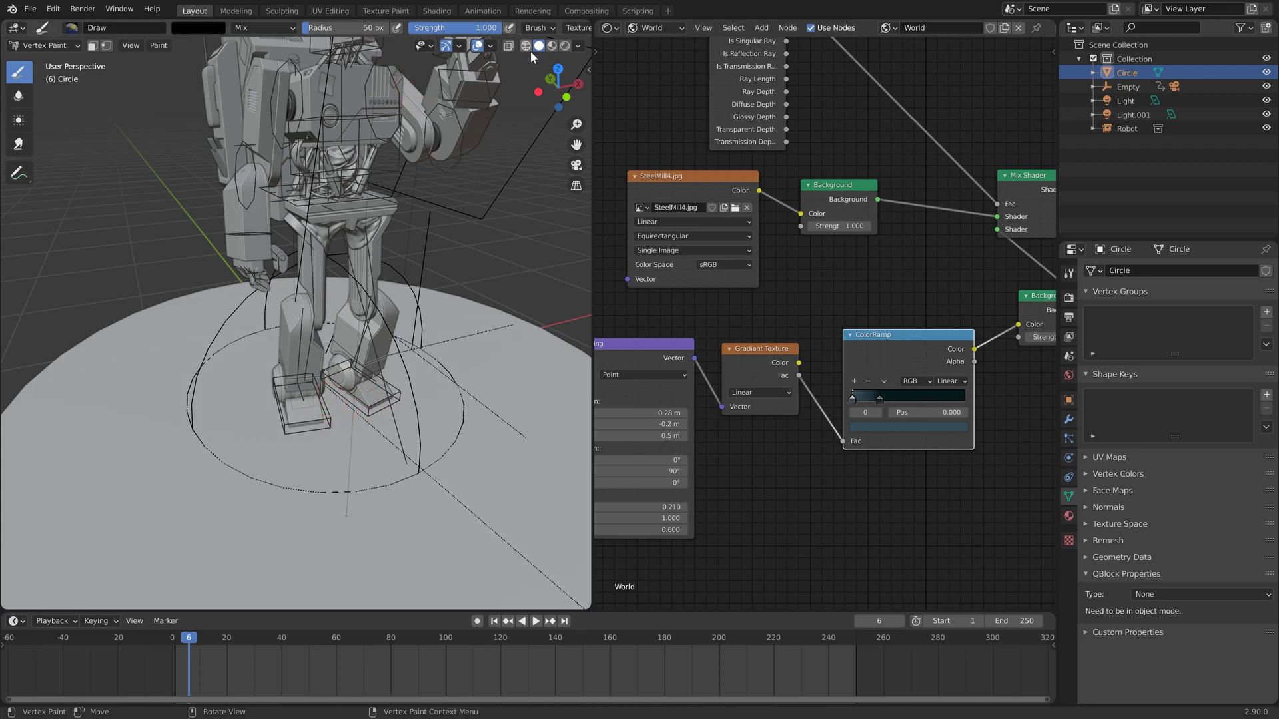
{"action": "left_click_drag", "start_coordinate": [349, 399], "coordinate": [318, 377]}
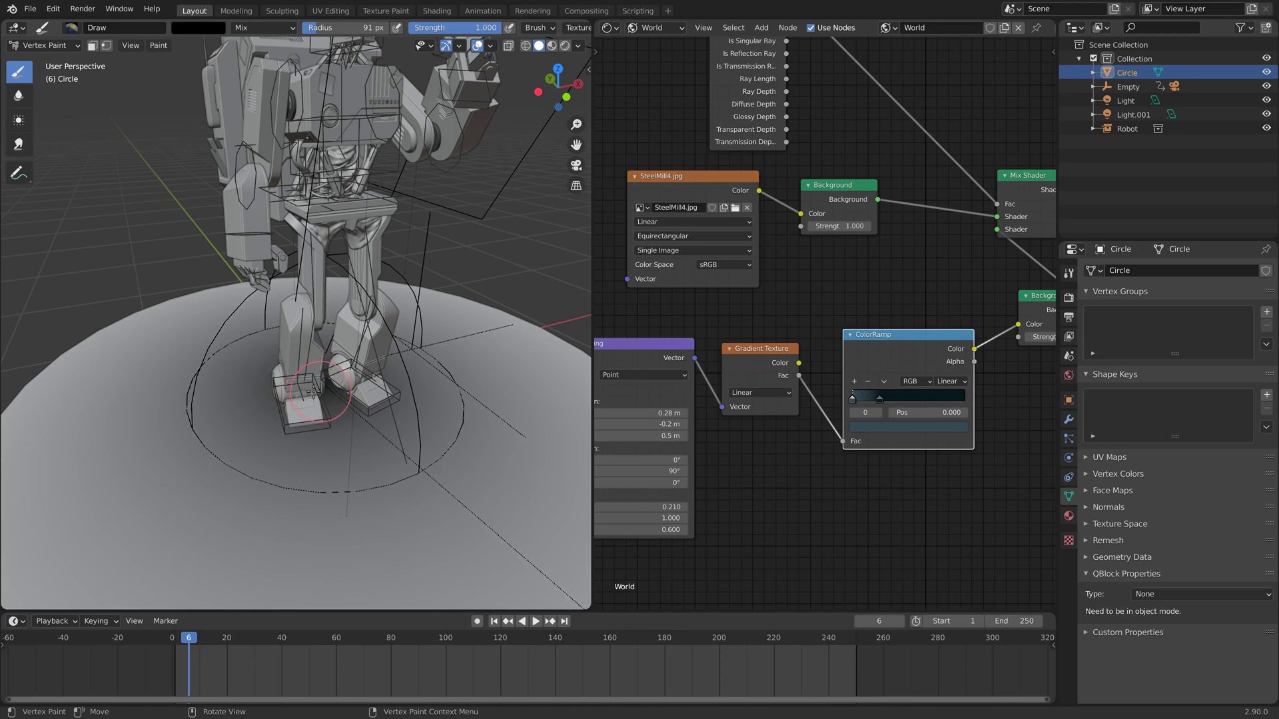
{"action": "left_click", "coordinate": [42, 42]}
{"action": "left_click", "coordinate": [56, 65]}
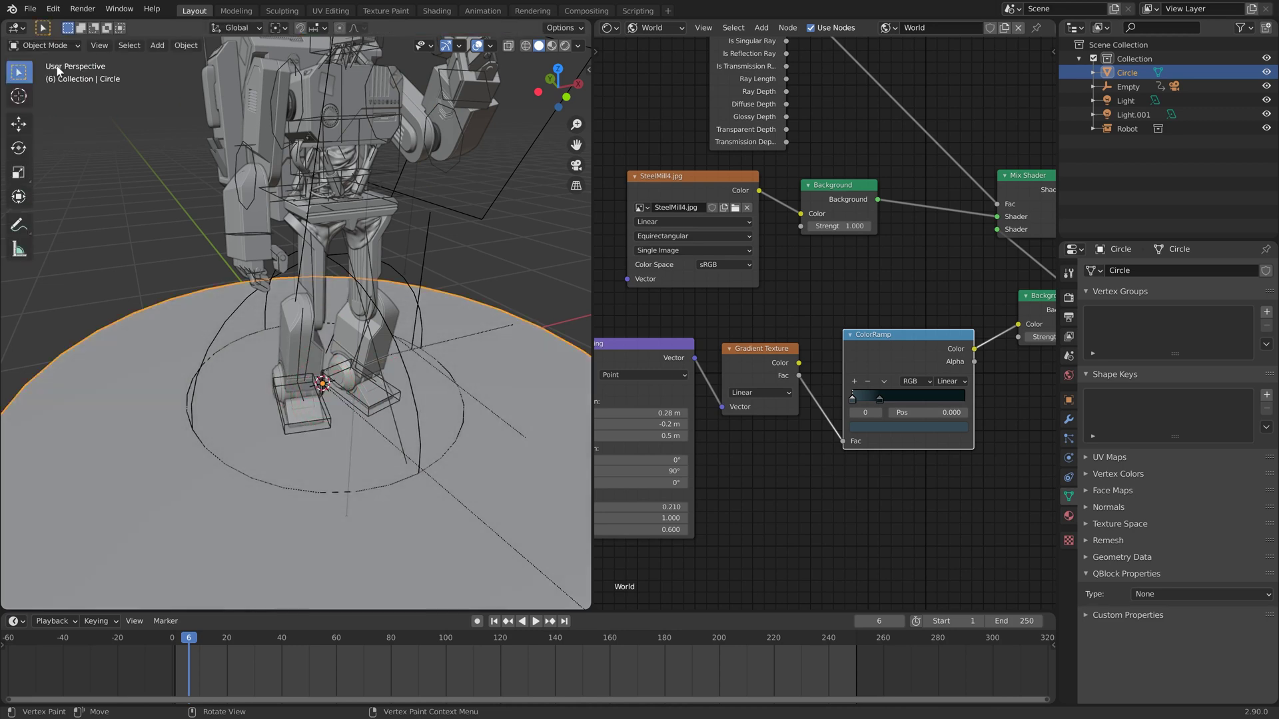
Step: Switch the node editor from World to Object shading and the viewport to Material Preview
{"action": "left_click", "coordinate": [664, 27]}
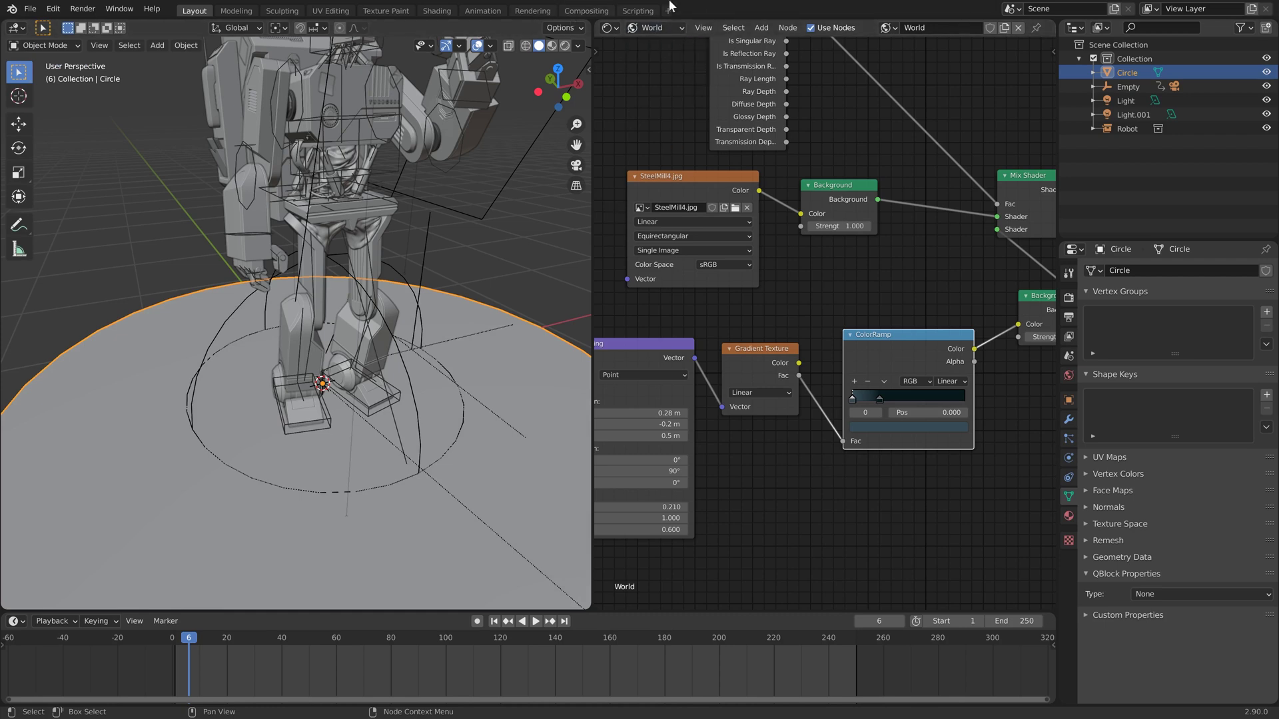
{"action": "left_click", "coordinate": [676, 28]}
{"action": "left_click", "coordinate": [681, 49]}
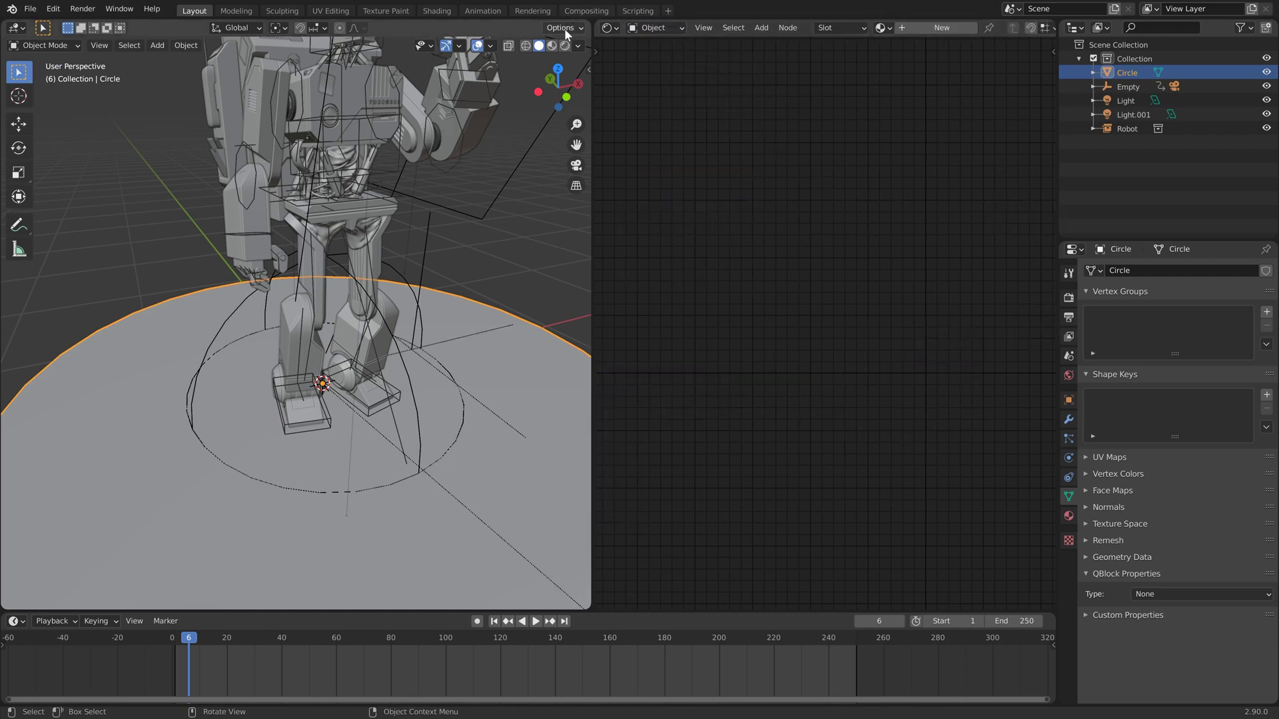
{"action": "left_click", "coordinate": [551, 45]}
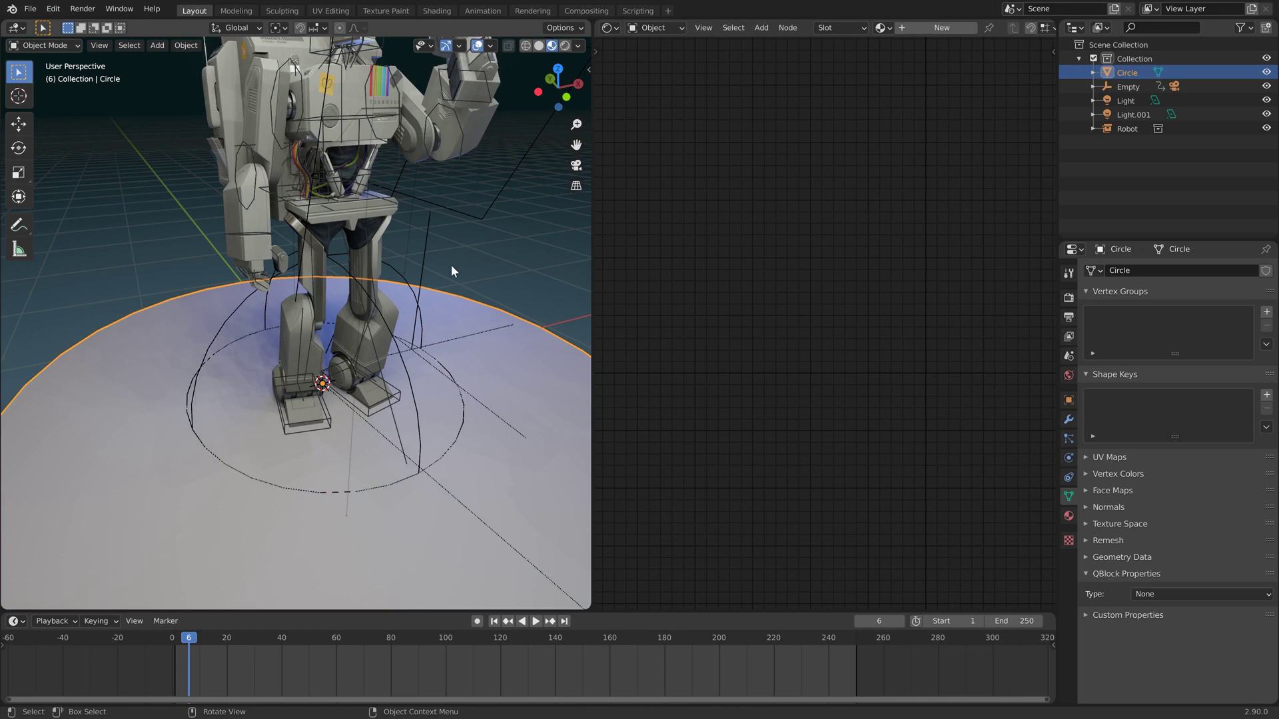
Step: Create a new material on the circle and name it Floor
{"action": "left_click", "coordinate": [1066, 516]}
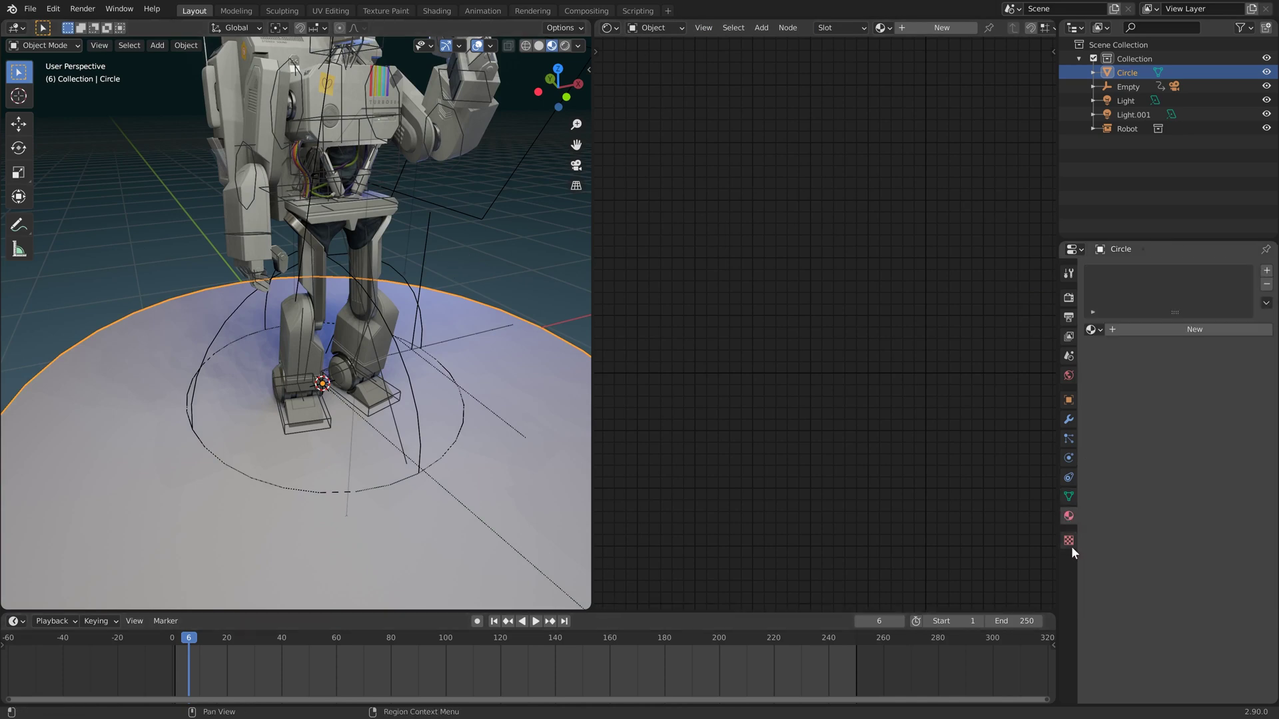
{"action": "left_click", "coordinate": [1189, 335]}
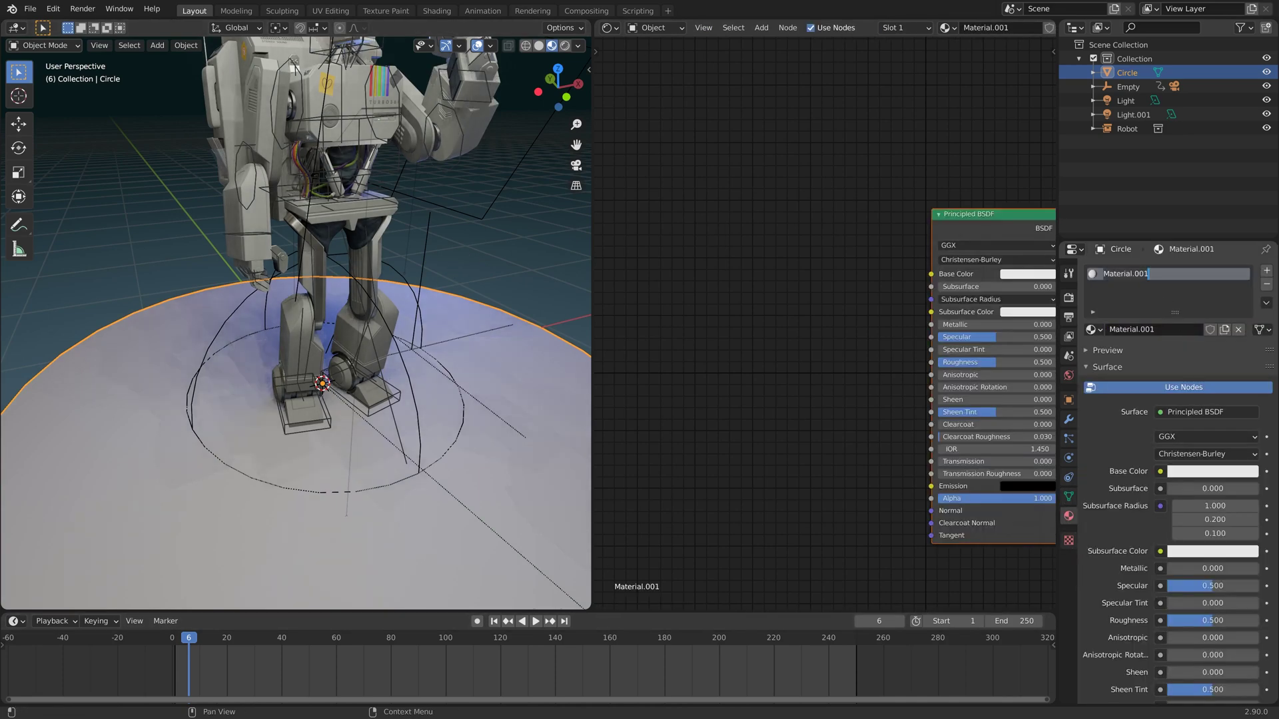
{"action": "type", "text": "Floo"}
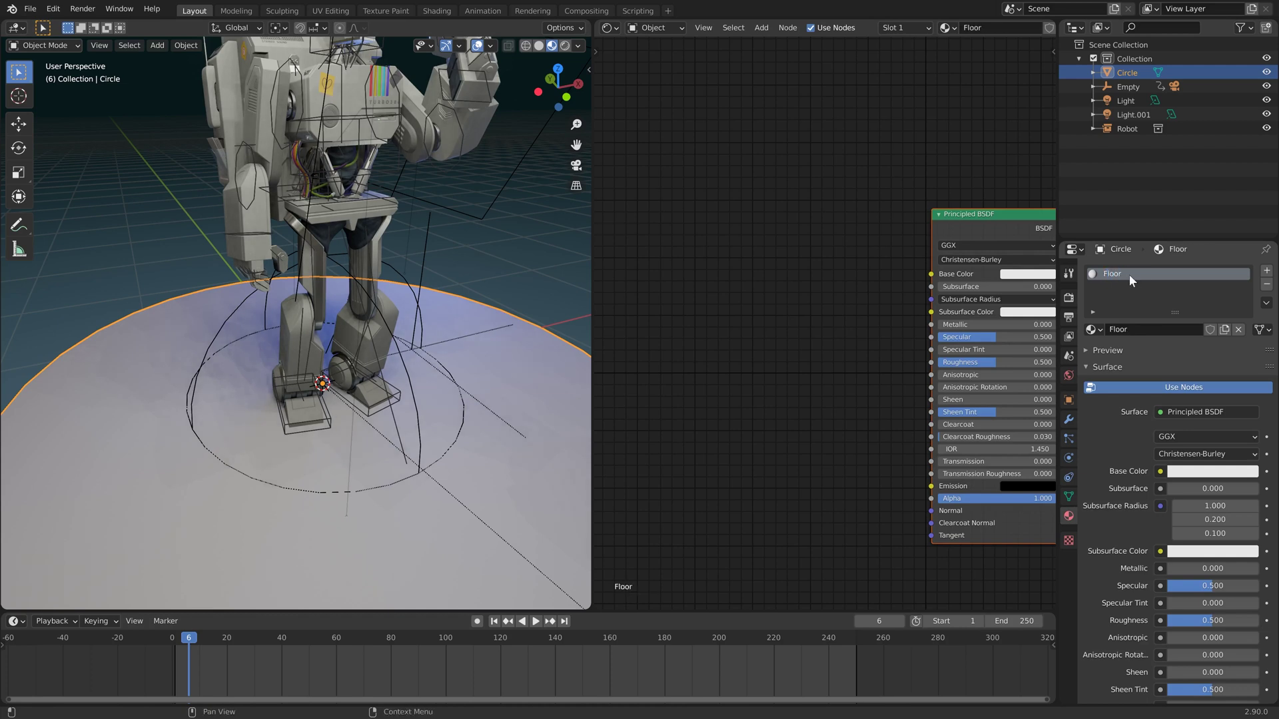
{"action": "type", "text": "r"}
{"action": "key", "text": "Return"}
Step: Set the Floor material's blend mode to Alpha Blend and delete its Principled BSDF node
{"action": "middle_click_drag", "start_coordinate": [897, 324], "coordinate": [787, 282]}
{"action": "scroll", "coordinate": [1162, 546], "scroll_direction": "down", "scroll_amount": 12}
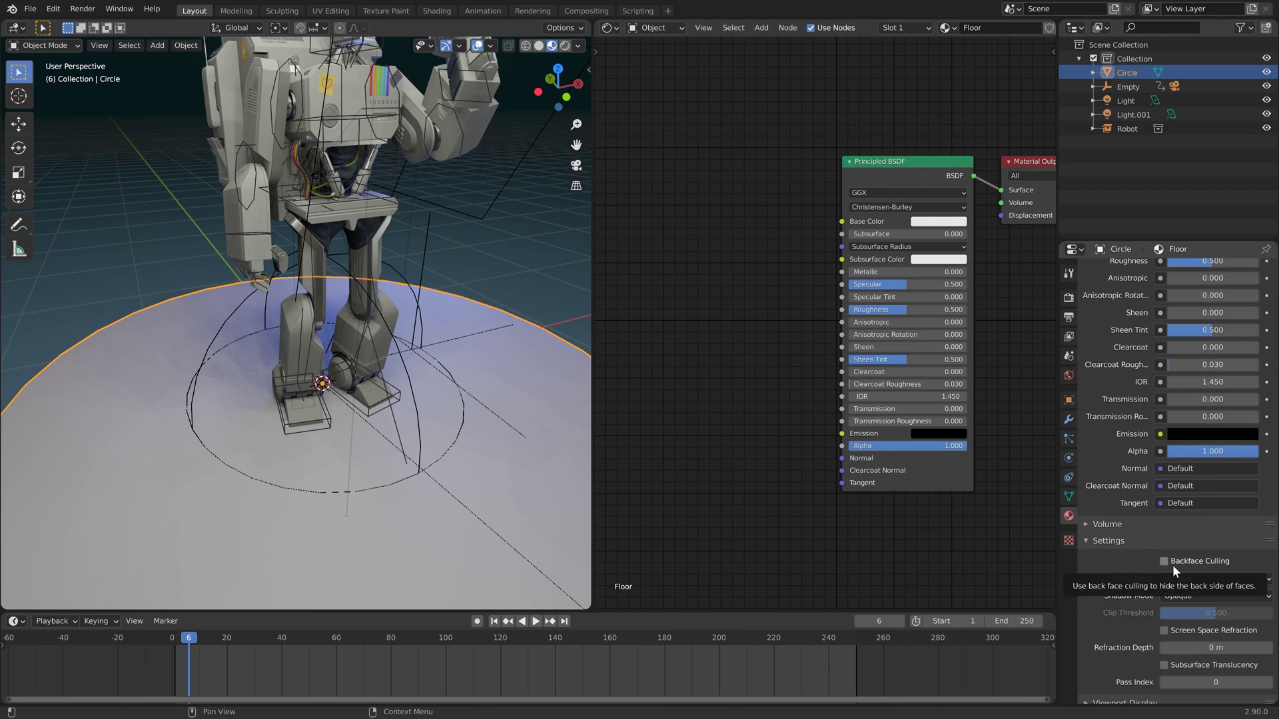
{"action": "left_click", "coordinate": [1200, 578]}
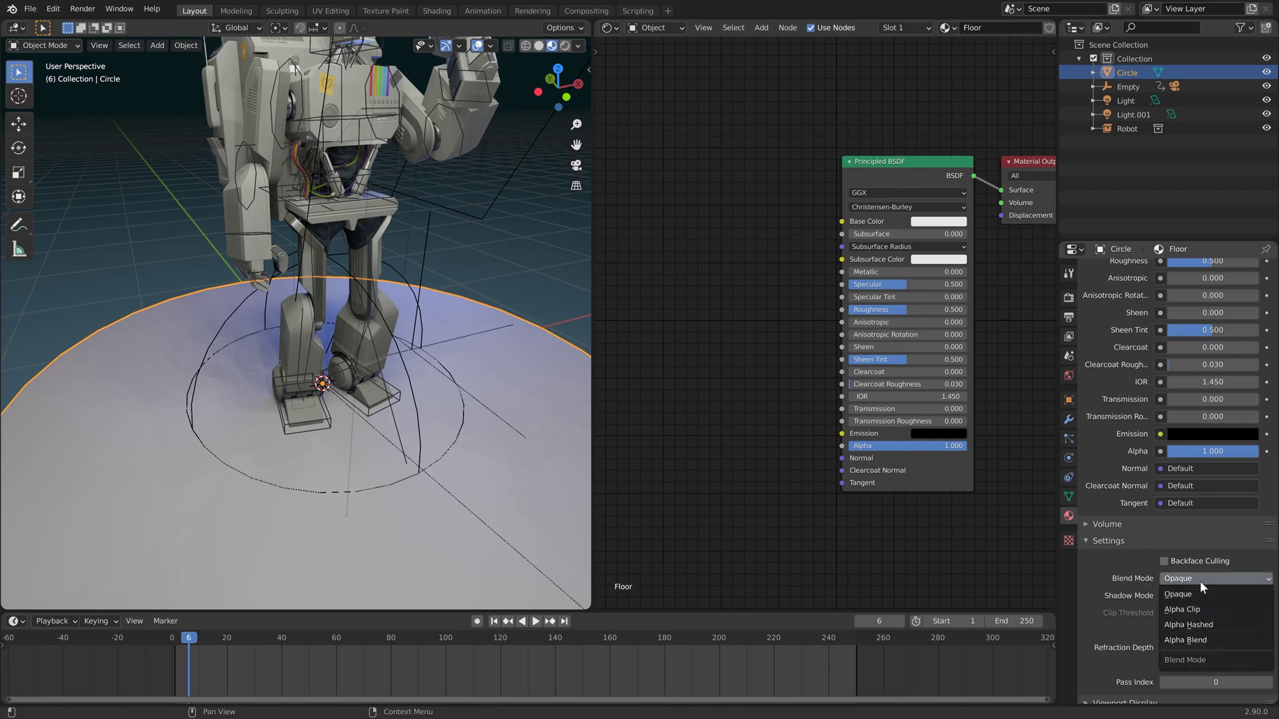
{"action": "left_click", "coordinate": [1225, 638]}
{"action": "left_click_drag", "start_coordinate": [892, 172], "coordinate": [711, 148]}
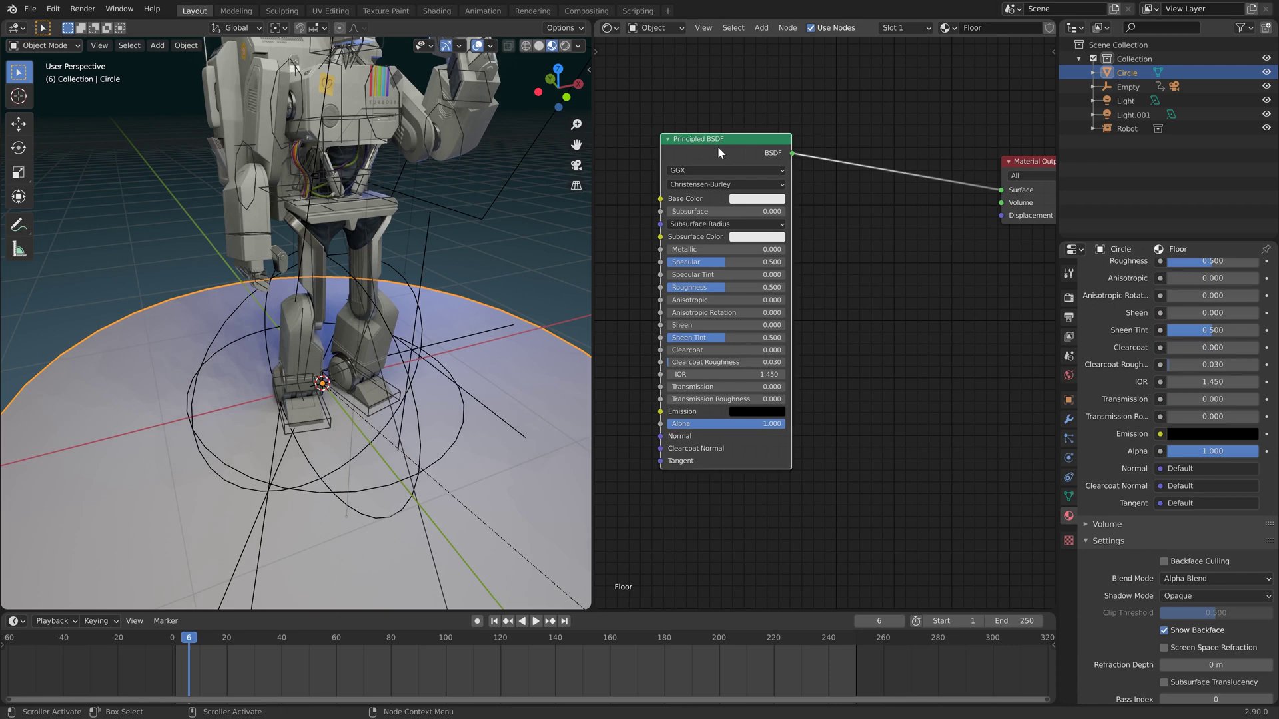
{"action": "key", "text": "Delete"}
Step: Duplicate the Material Output node below the original, targeting the original at Eevee and the copy at Cycles
{"action": "key", "text": "shift+a"}
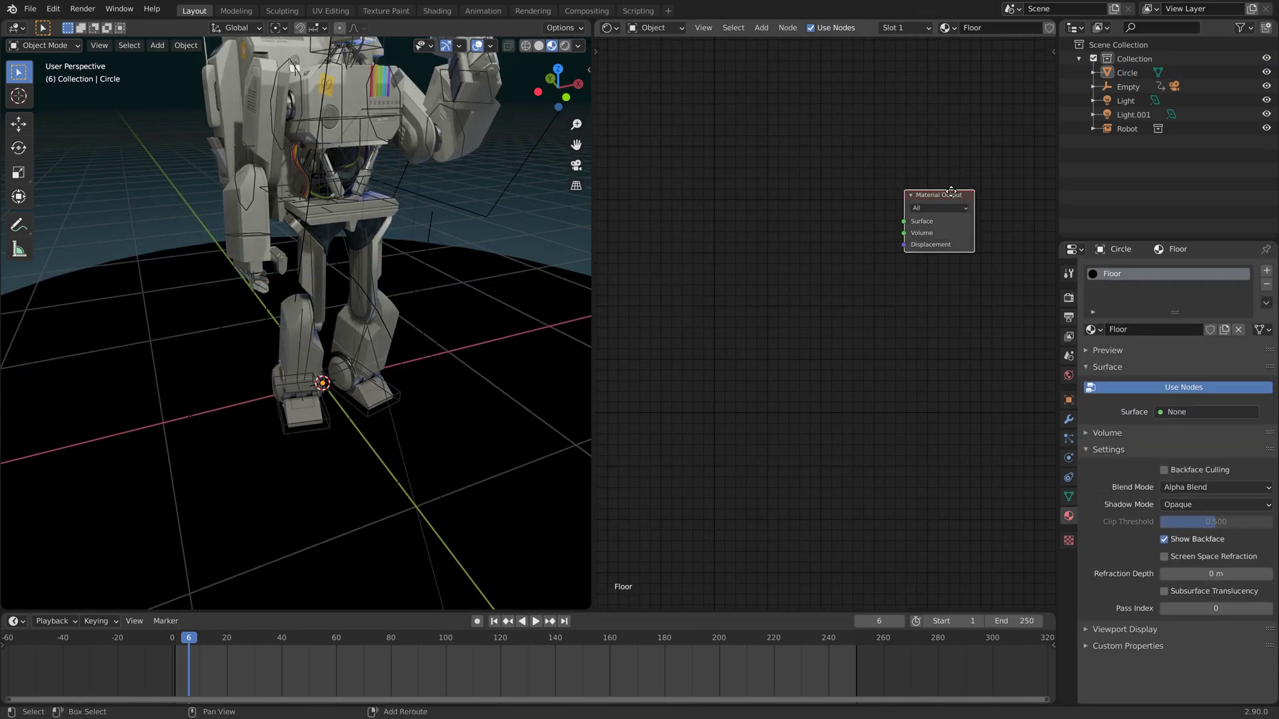
{"action": "key", "text": "shift+d"}
{"action": "left_click", "coordinate": [948, 206]}
{"action": "left_click", "coordinate": [949, 209]}
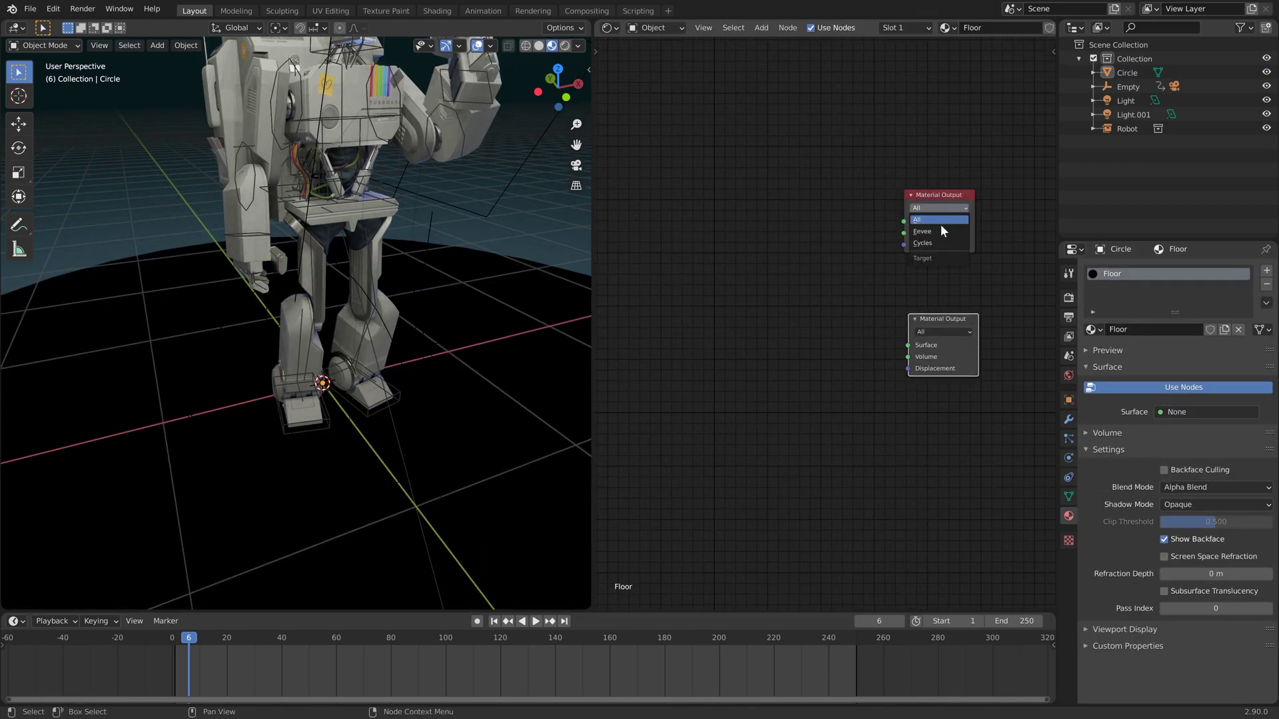
{"action": "left_click", "coordinate": [940, 231]}
{"action": "left_click", "coordinate": [944, 331]}
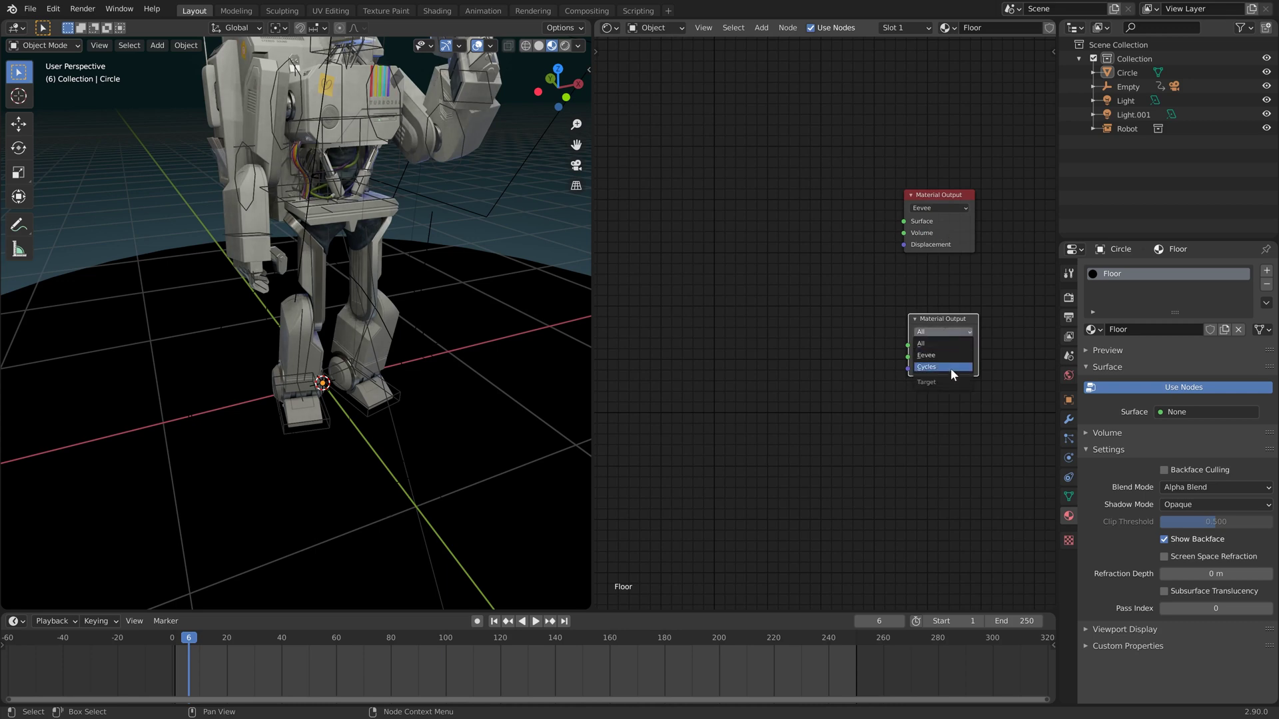
{"action": "left_click", "coordinate": [949, 367]}
{"action": "key", "text": "shift+a"}
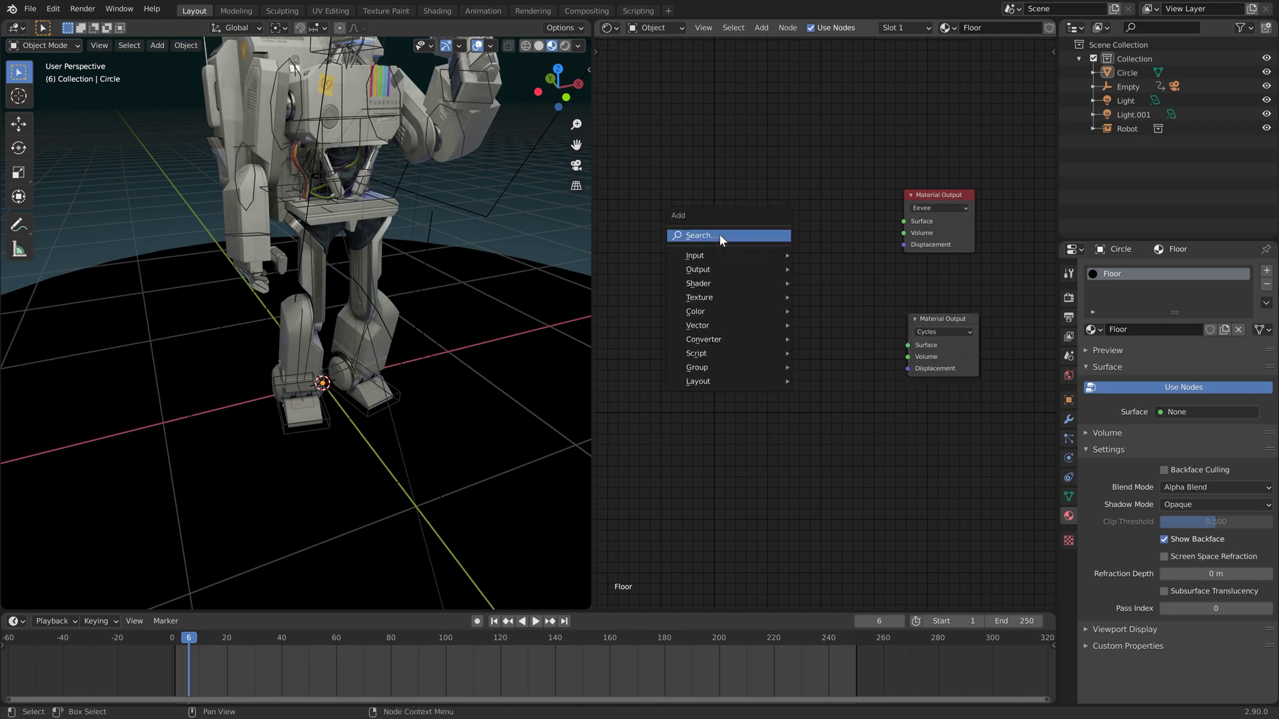
{"action": "left_click", "coordinate": [720, 234]}
{"action": "key", "text": "Escape"}
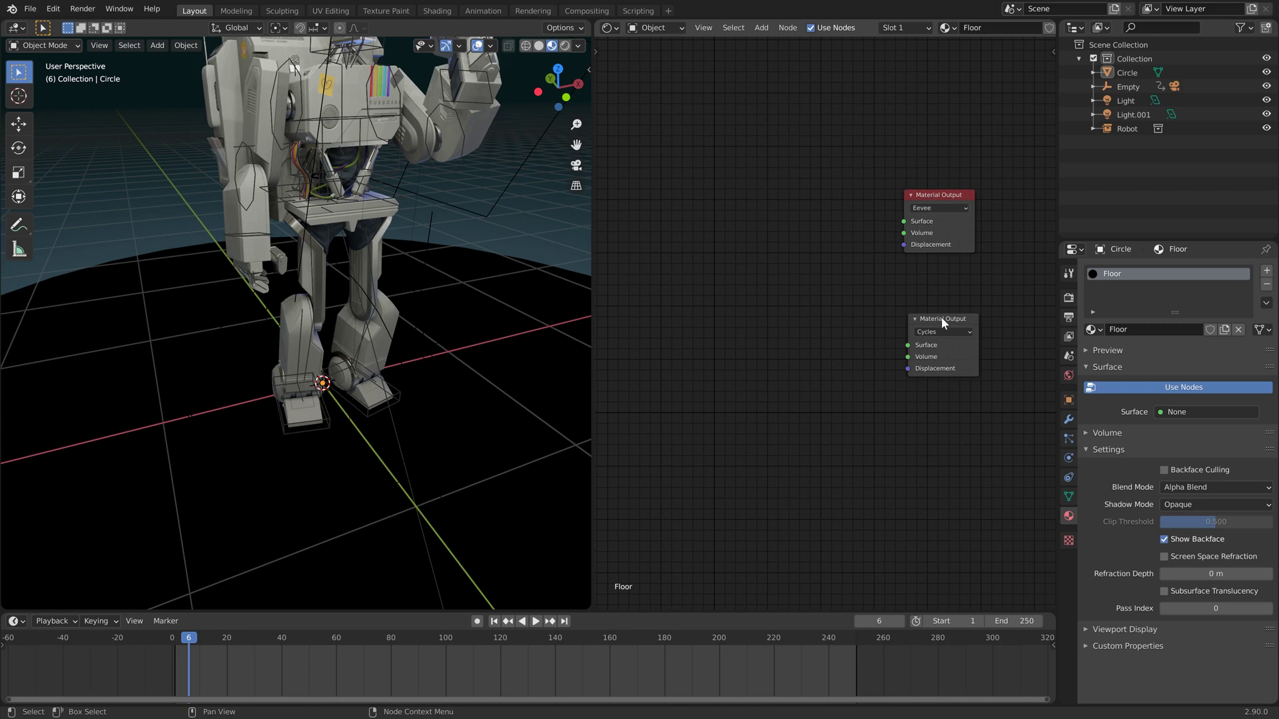
Step: Move the Cycles Material Output node further down and add a Diffuse BSDF node well before the Eevee output
{"action": "left_click_drag", "start_coordinate": [943, 323], "coordinate": [943, 362]}
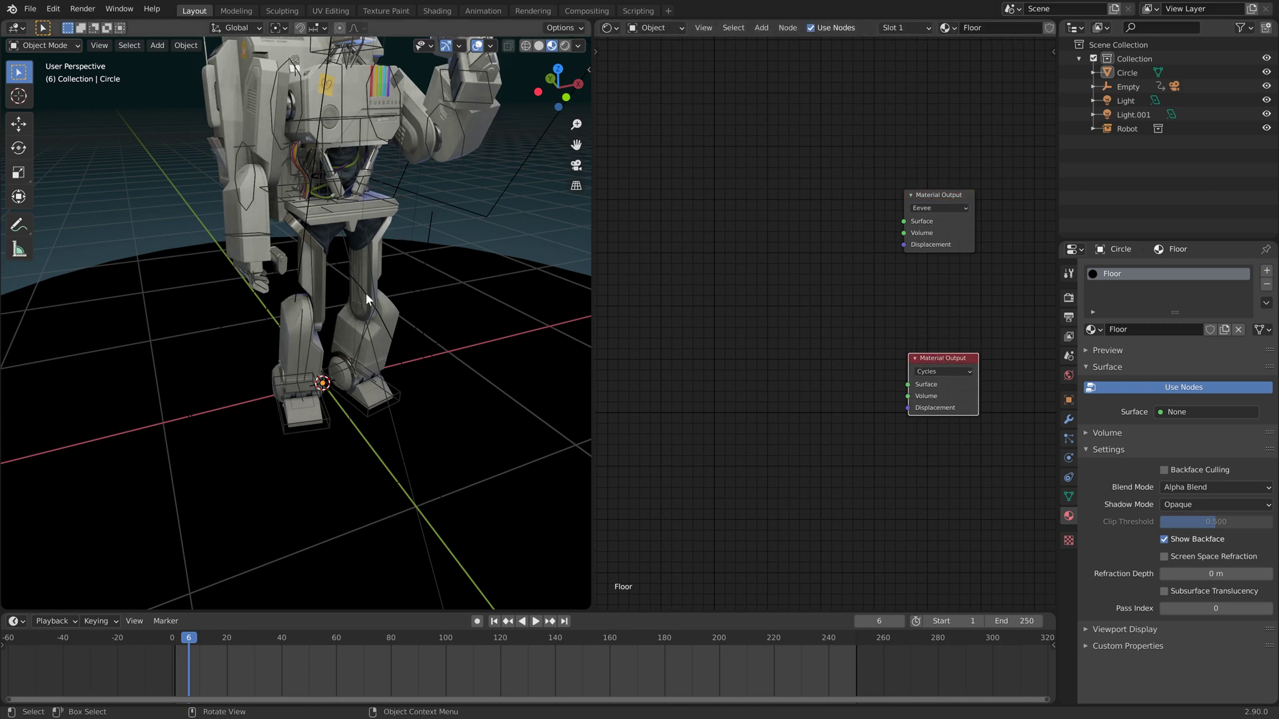
{"action": "left_click", "coordinate": [673, 152]}
{"action": "key", "text": "shift+a"}
{"action": "left_click", "coordinate": [660, 126]}
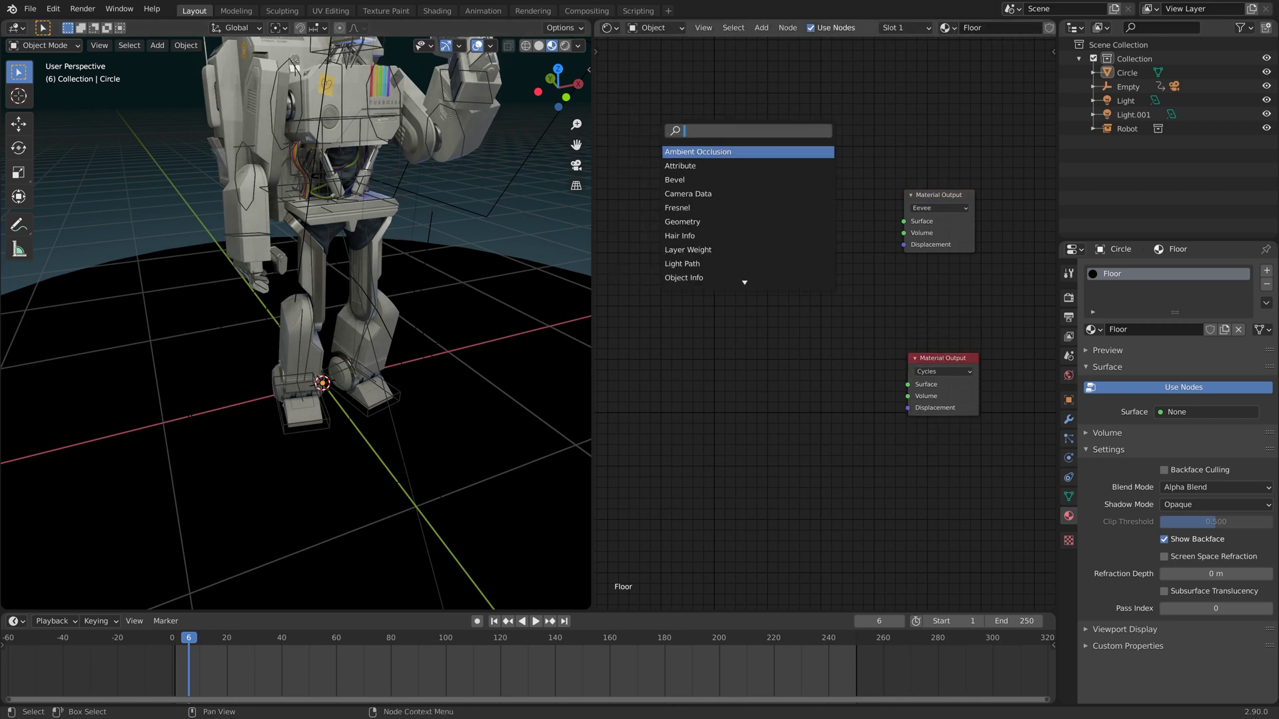
{"action": "type", "text": "di"}
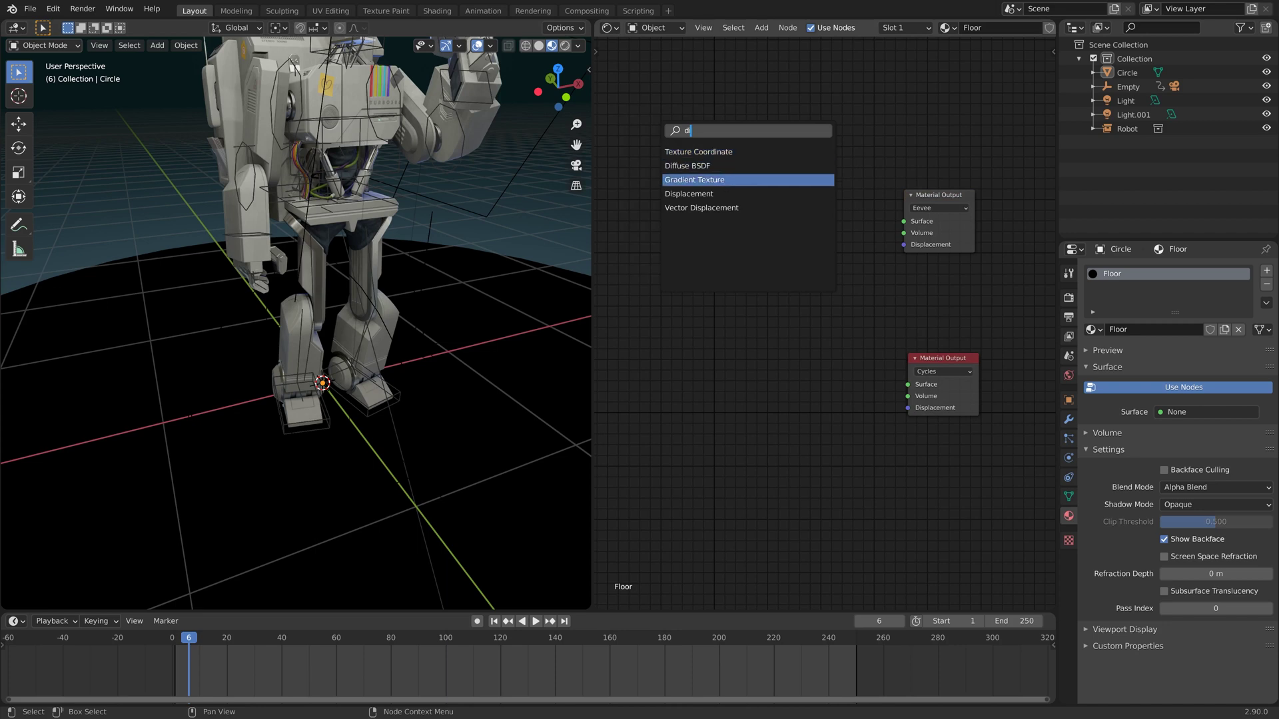
{"action": "left_click", "coordinate": [706, 162]}
{"action": "left_click", "coordinate": [644, 133]}
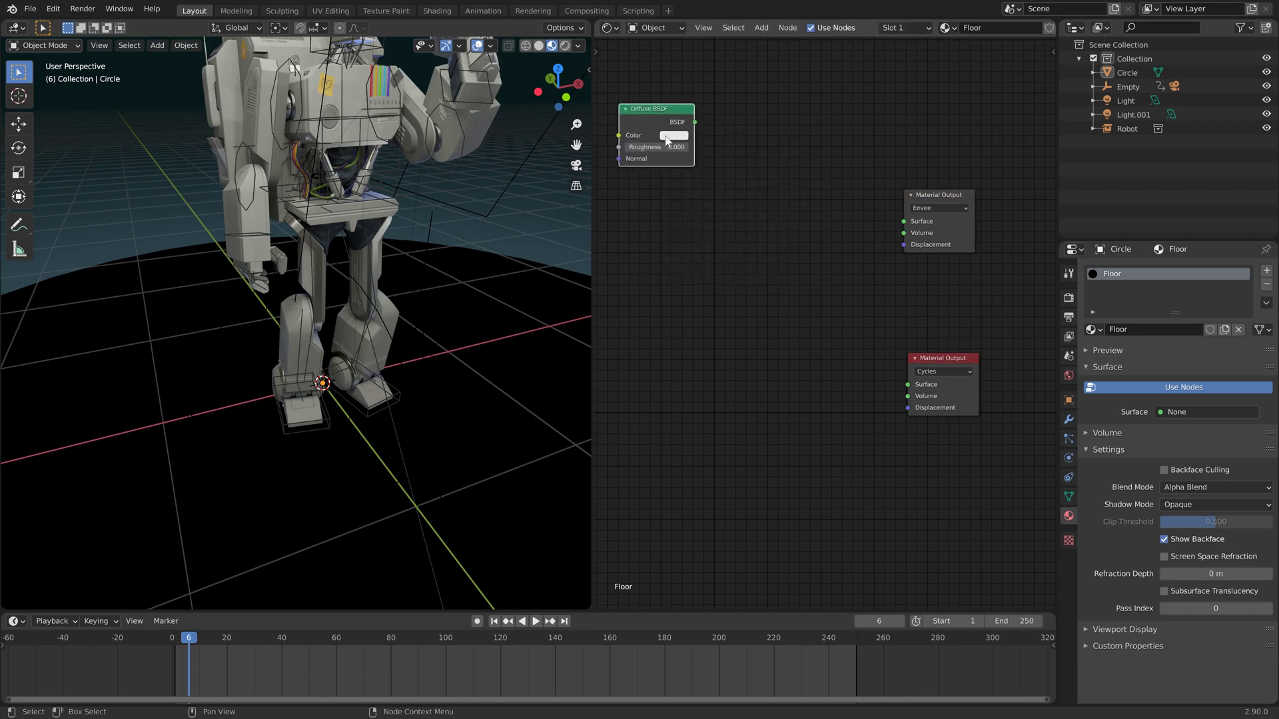
Step: Duplicate the Diffuse BSDF node just below the original and set the copy's color to black
{"action": "key", "text": "shift+d"}
{"action": "left_click", "coordinate": [667, 226]}
{"action": "left_click", "coordinate": [674, 220]}
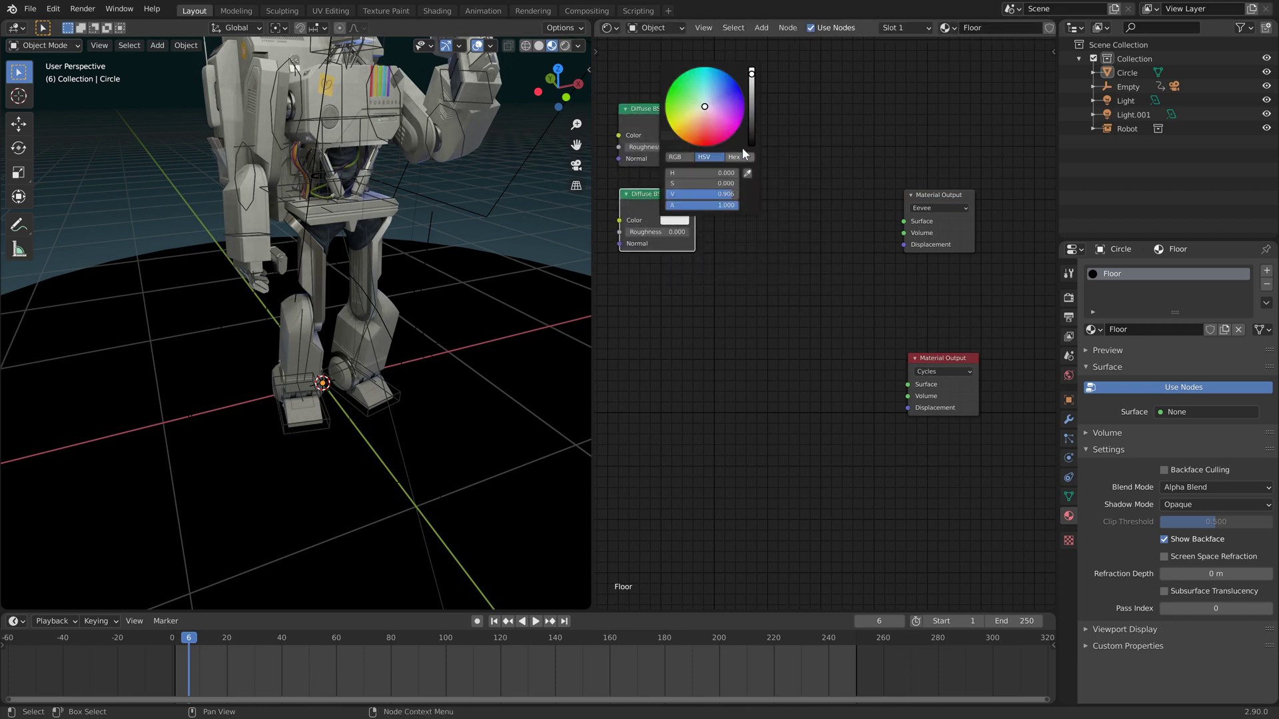
{"action": "left_click", "coordinate": [751, 143]}
Step: Add a Shader to RGB node after the white Diffuse BSDF and feed that Diffuse BSDF into its Shader input
{"action": "key", "text": "shift+a"}
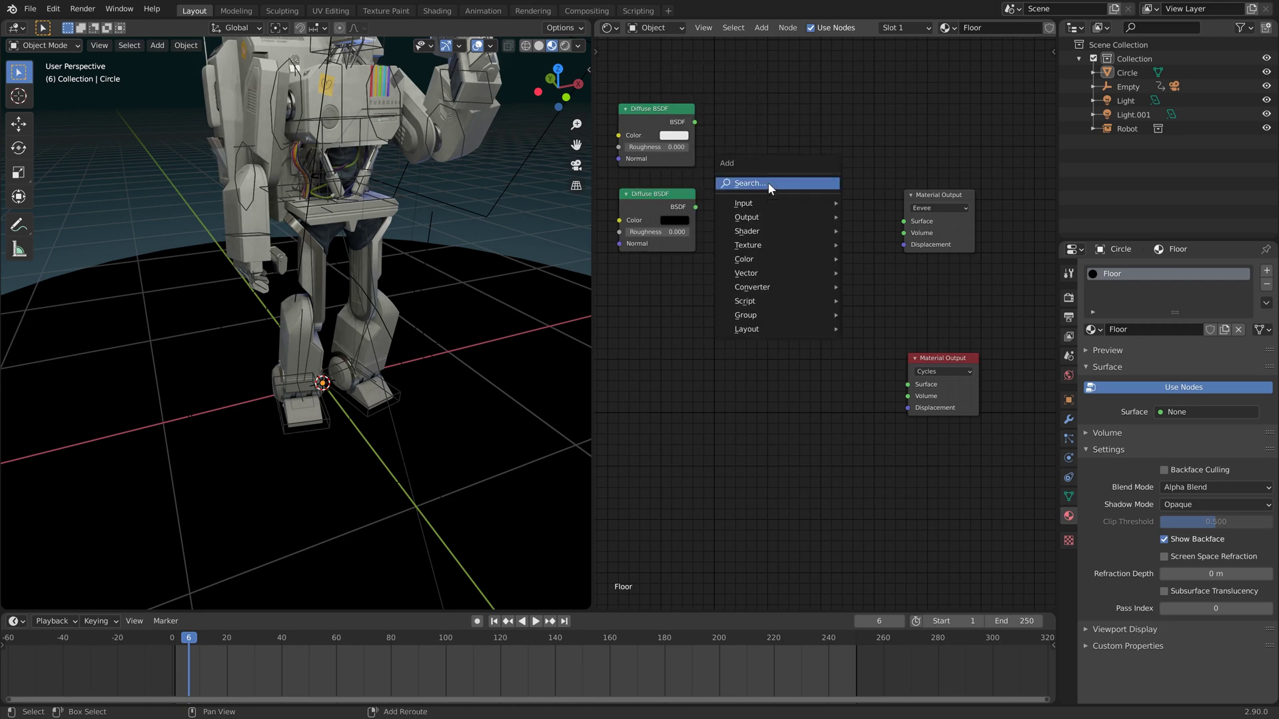
{"action": "left_click", "coordinate": [767, 182]}
{"action": "type", "text": "rgb"}
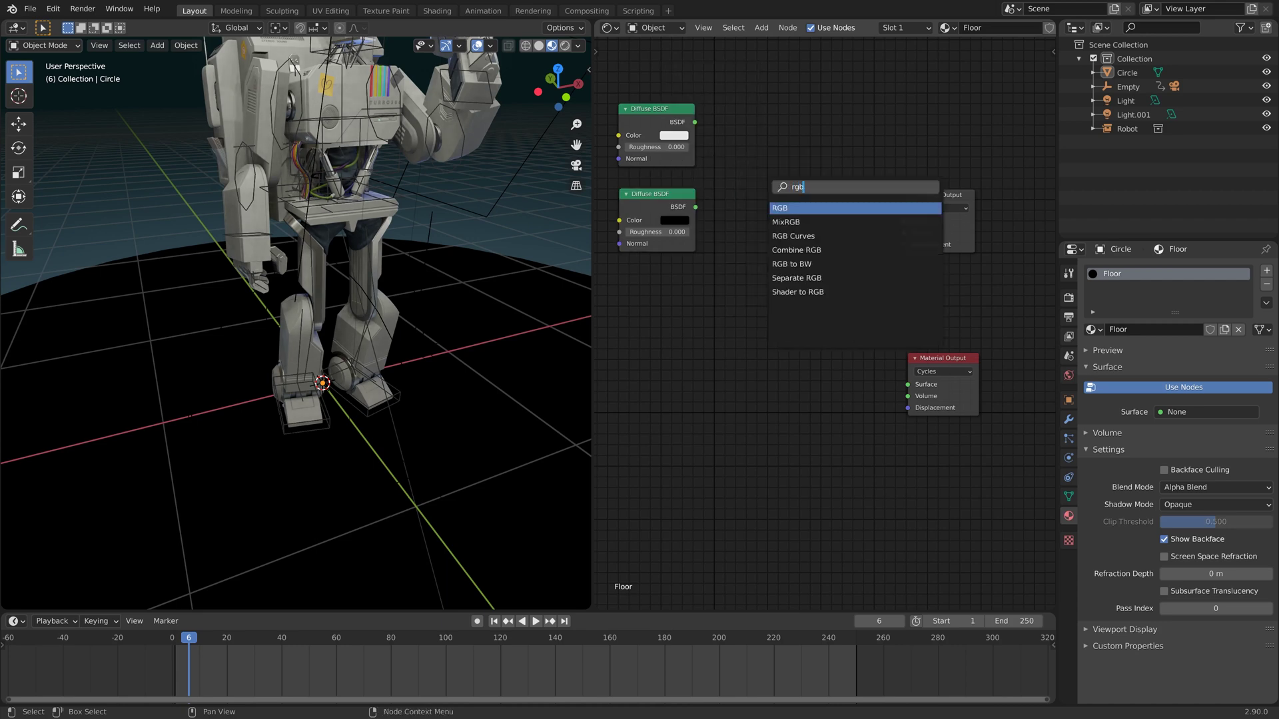
{"action": "key", "text": "Down"}
{"action": "key", "text": "Down"}
{"action": "key", "text": "Down"}
{"action": "key", "text": "Down"}
{"action": "key", "text": "Down"}
{"action": "key", "text": "Down"}
{"action": "key", "text": "Return"}
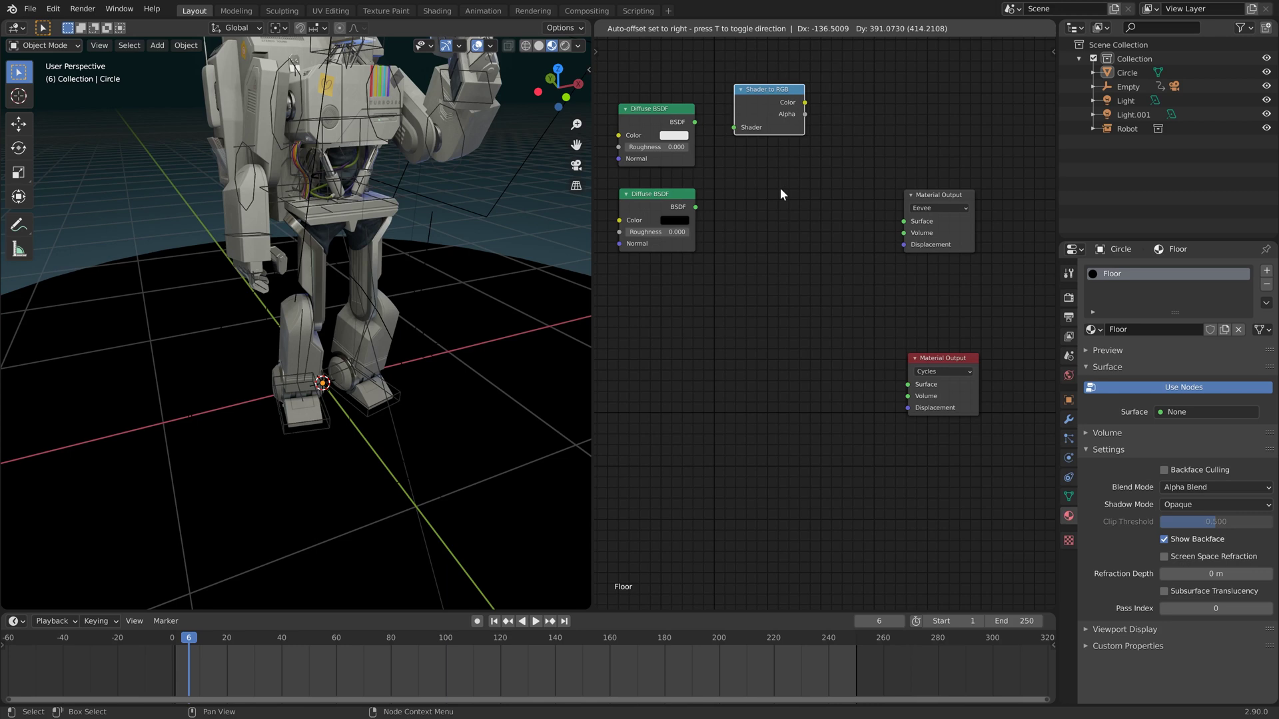
{"action": "left_click", "coordinate": [780, 193]}
{"action": "left_click_drag", "start_coordinate": [694, 122], "coordinate": [736, 126]}
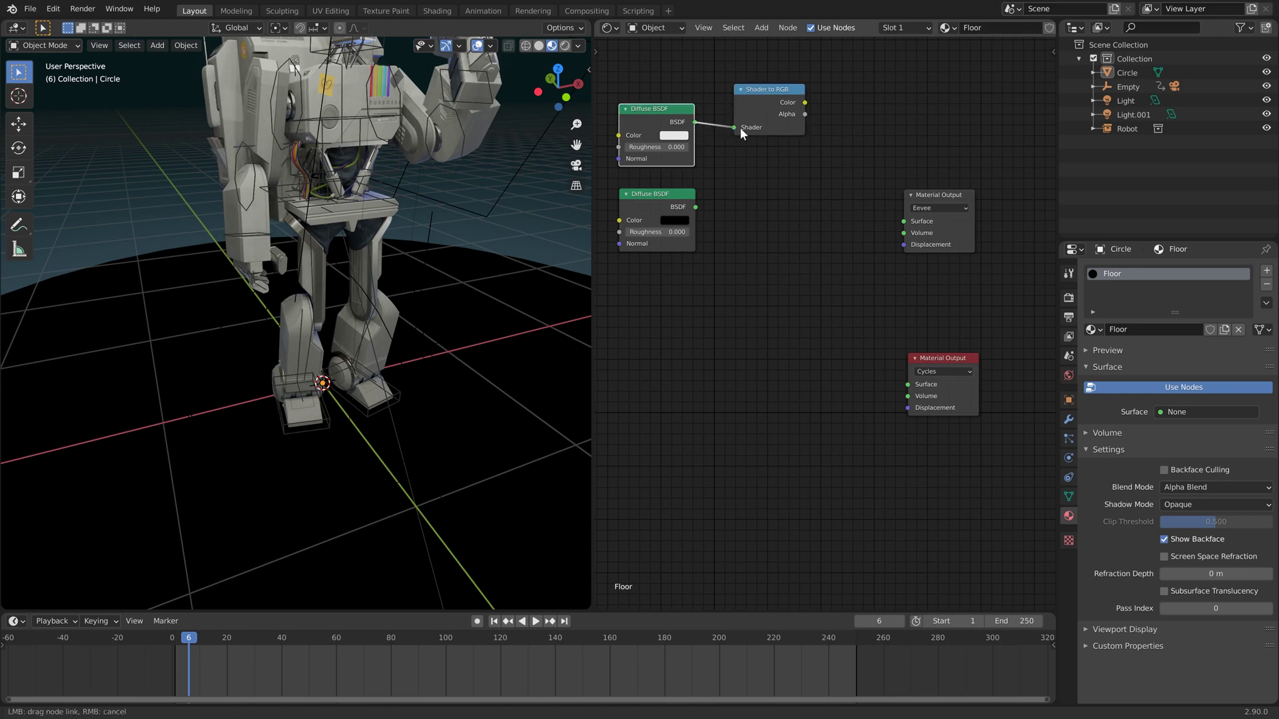
Step: Preview the Shader to RGB node's color output on the floor through a Viewer node
{"action": "left_click", "coordinate": [758, 107], "text": "ctrl+shift"}
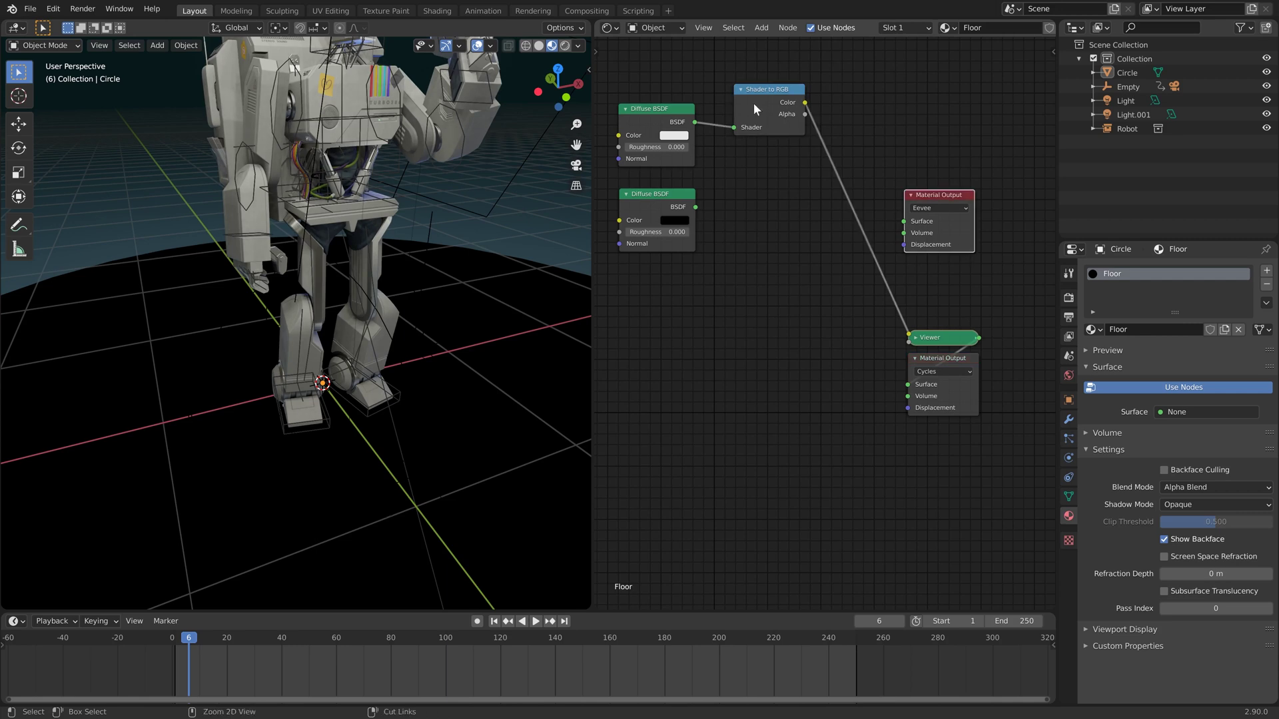
{"action": "left_click", "coordinate": [753, 100], "text": "ctrl+shift"}
{"action": "left_click_drag", "start_coordinate": [948, 342], "coordinate": [887, 301]}
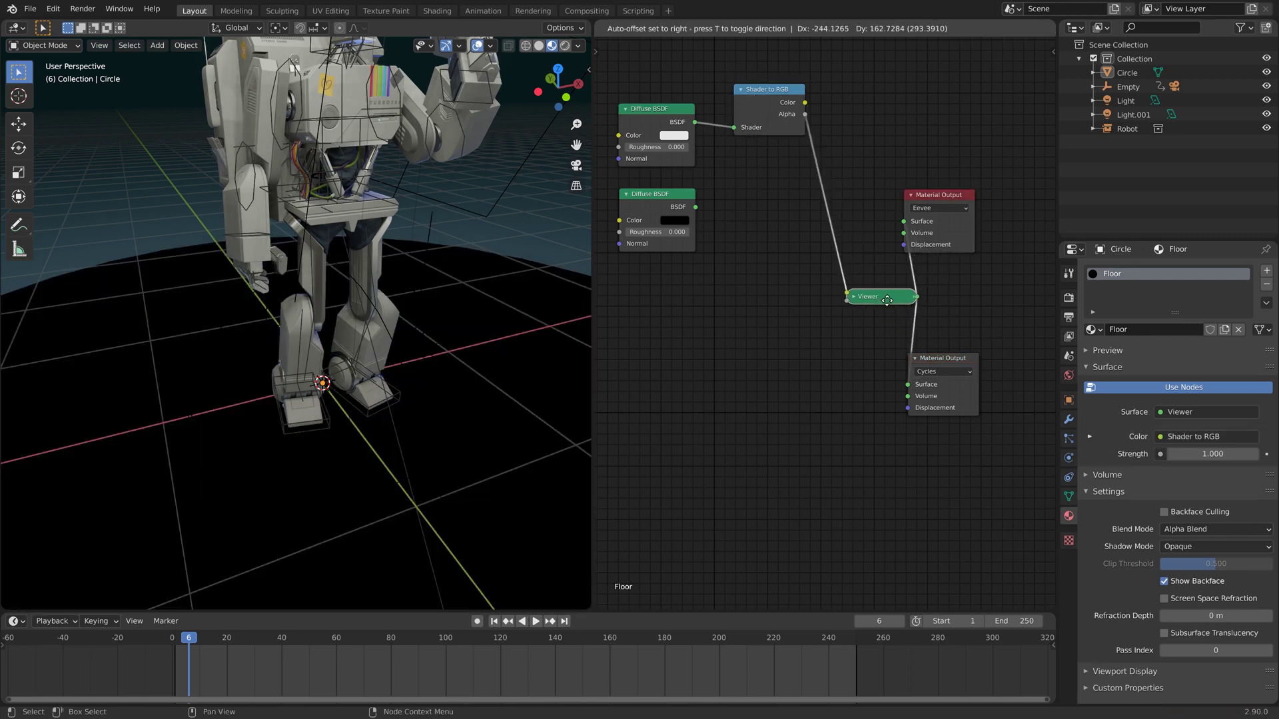
{"action": "left_click", "coordinate": [761, 94], "text": "ctrl+shift"}
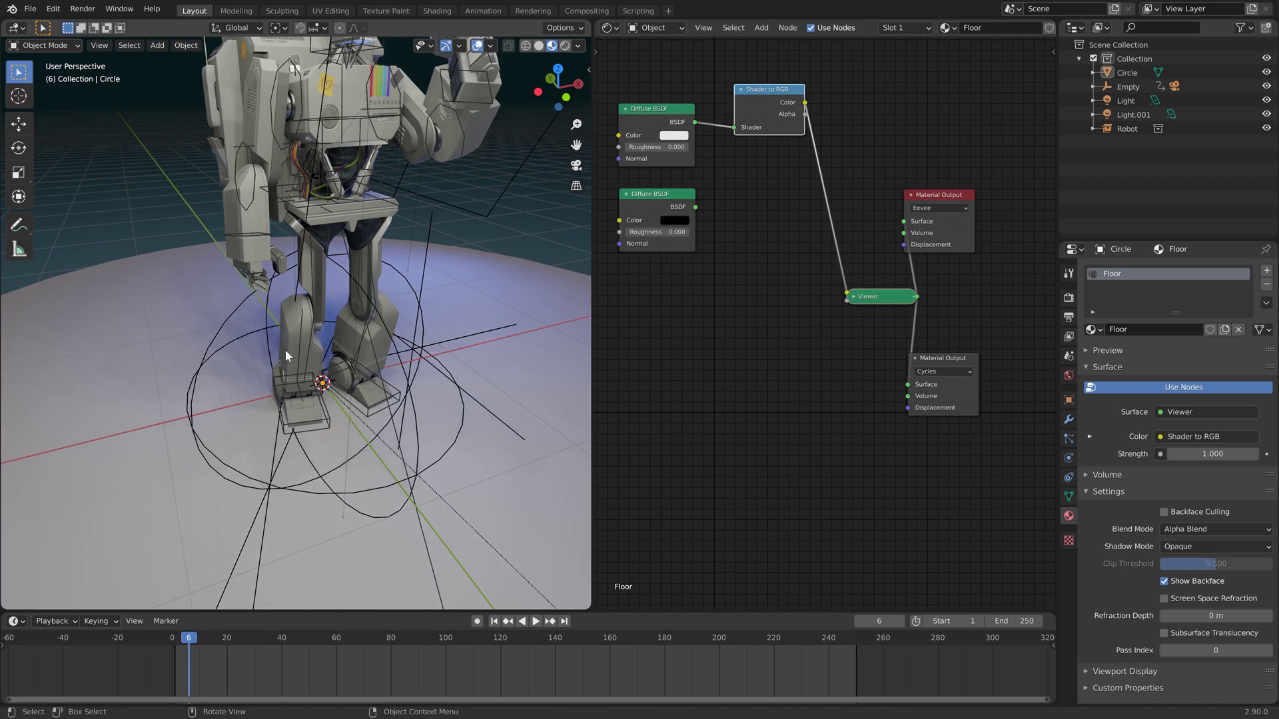
Step: Shift the white Diffuse BSDF and Shader to RGB nodes up and aside, and insert a ColorRamp after Shader to RGB
{"action": "left_click_drag", "start_coordinate": [748, 103], "coordinate": [727, 114]}
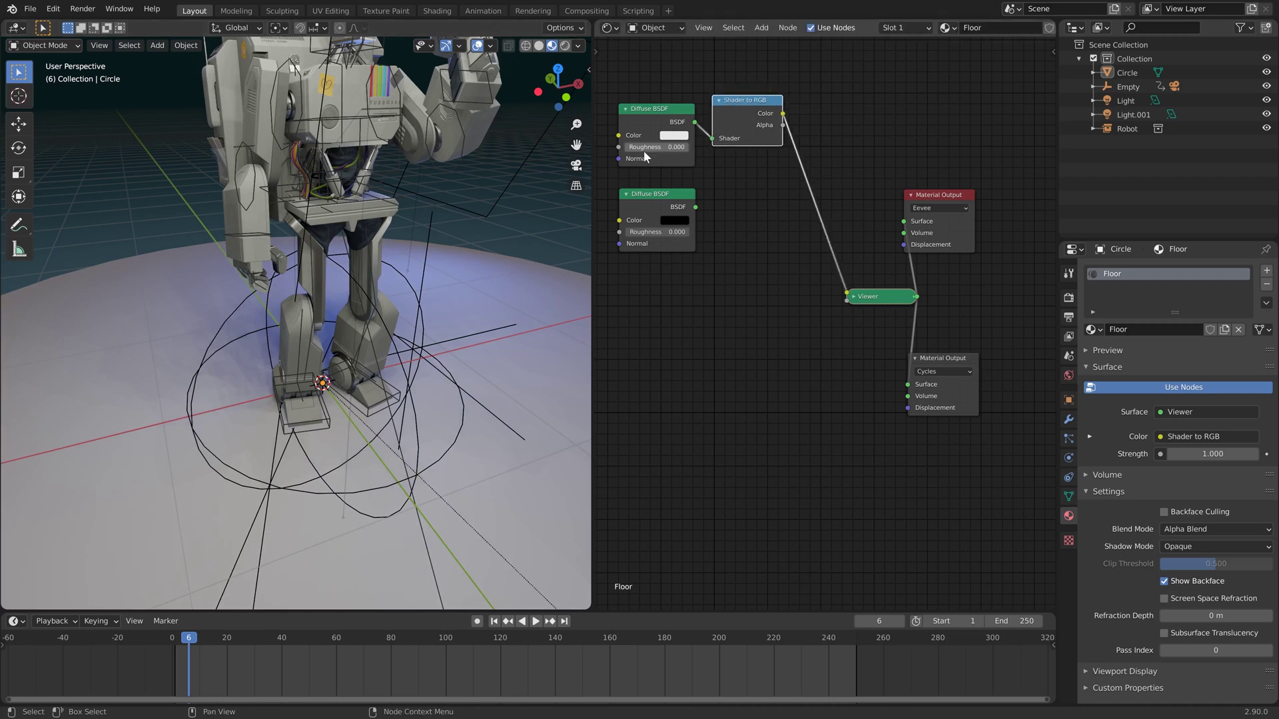
{"action": "left_click_drag", "start_coordinate": [644, 157], "coordinate": [612, 127]}
{"action": "left_click_drag", "start_coordinate": [730, 113], "coordinate": [706, 94]}
{"action": "key", "text": "shift+a"}
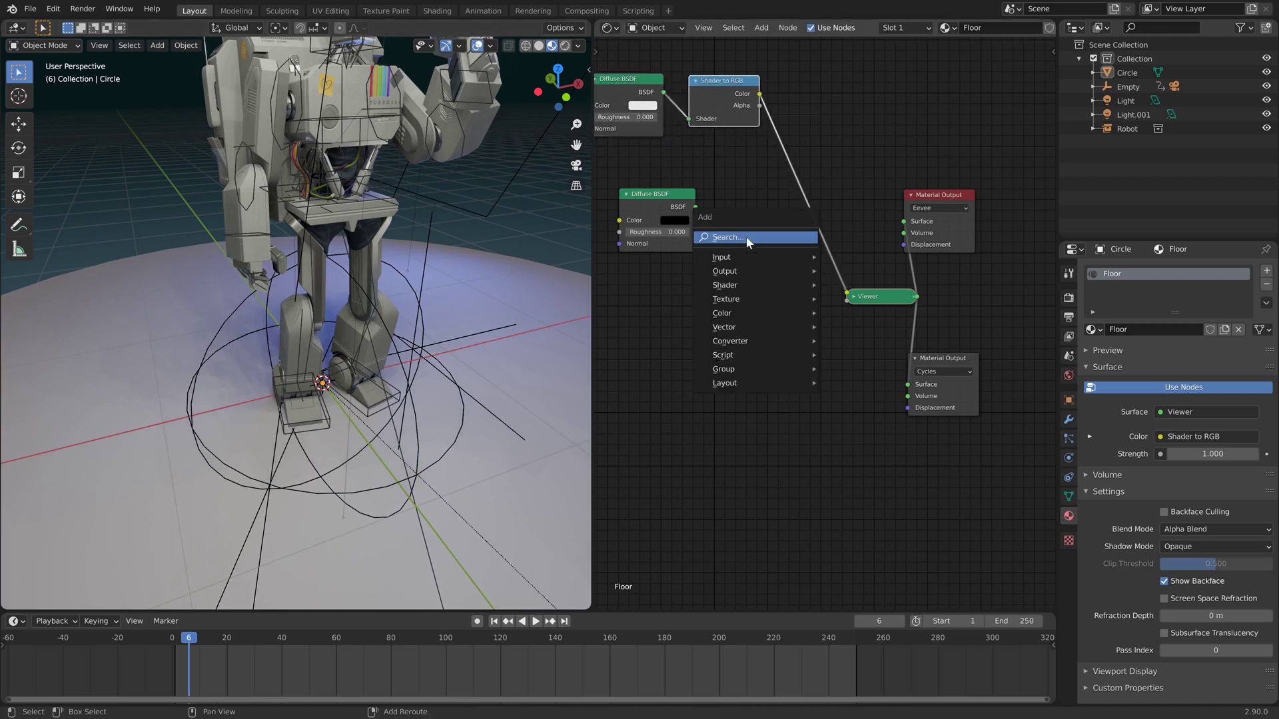
{"action": "left_click", "coordinate": [746, 237]}
{"action": "type", "text": "ram"}
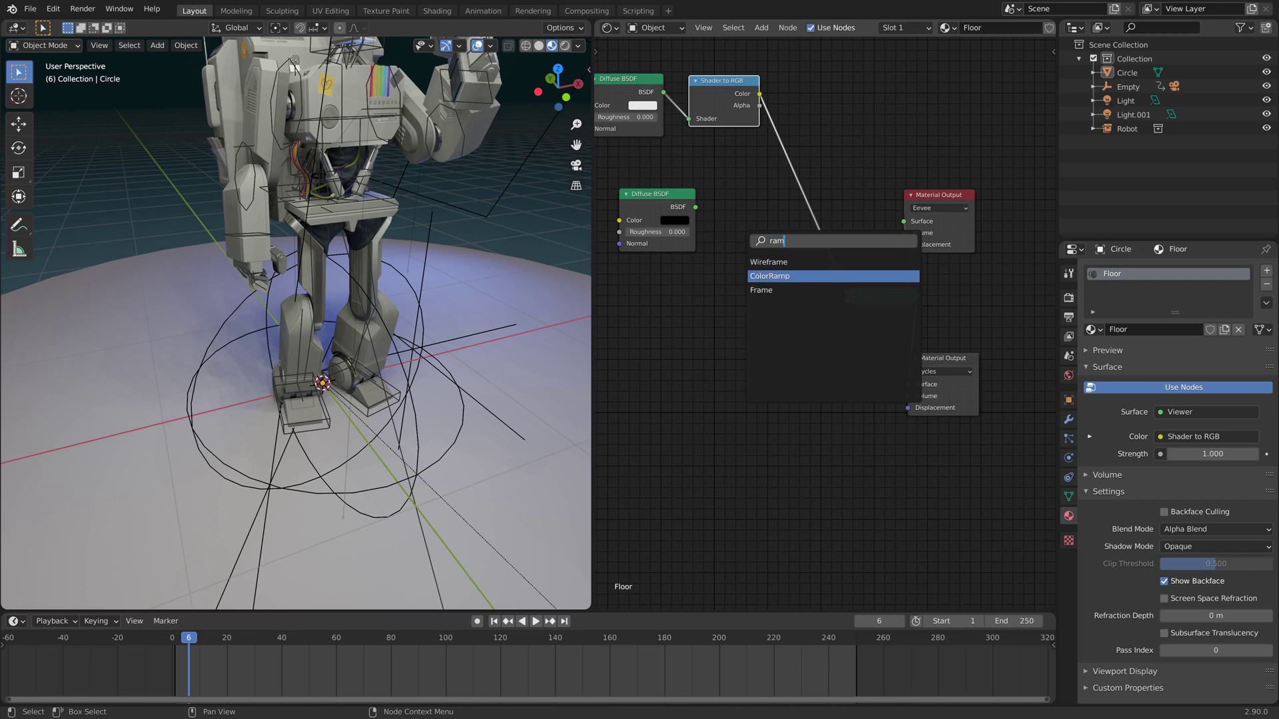
{"action": "left_click", "coordinate": [790, 277]}
{"action": "left_click", "coordinate": [792, 157]}
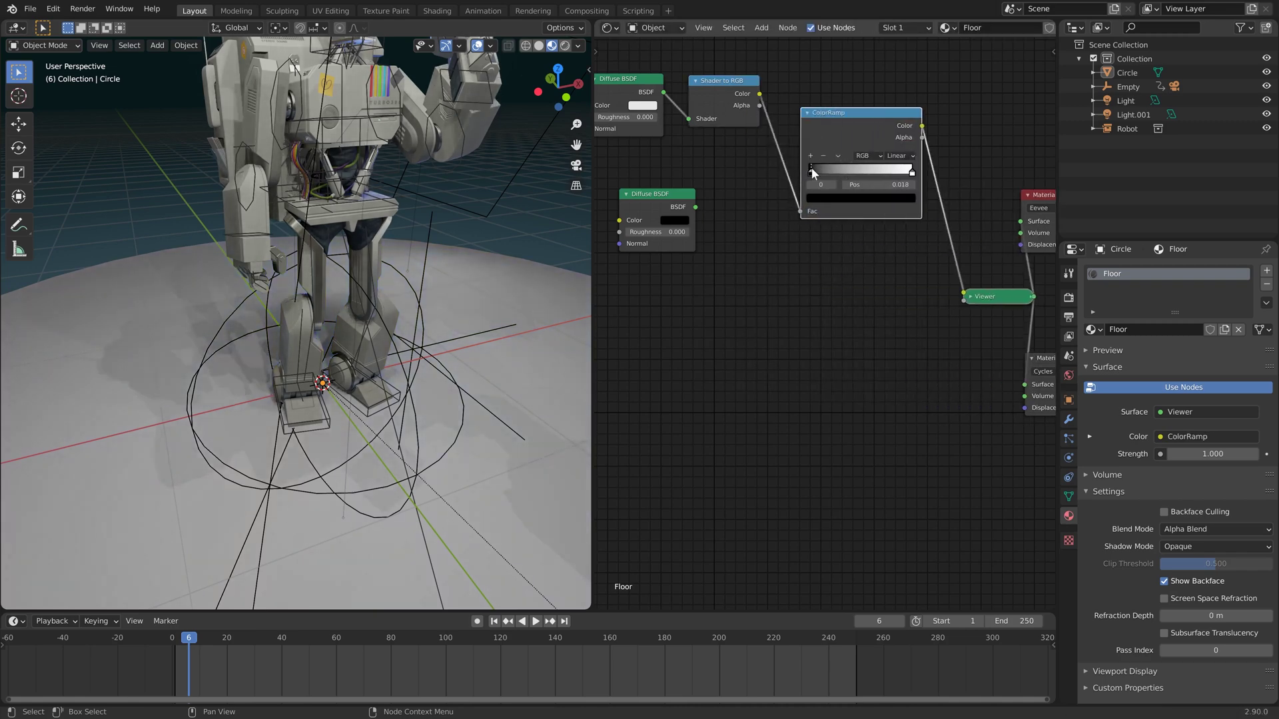
Step: Tighten the ColorRamp by pulling the white stop toward the dark end and moving the black stop to 0.096
{"action": "left_click_drag", "start_coordinate": [911, 172], "coordinate": [821, 173]}
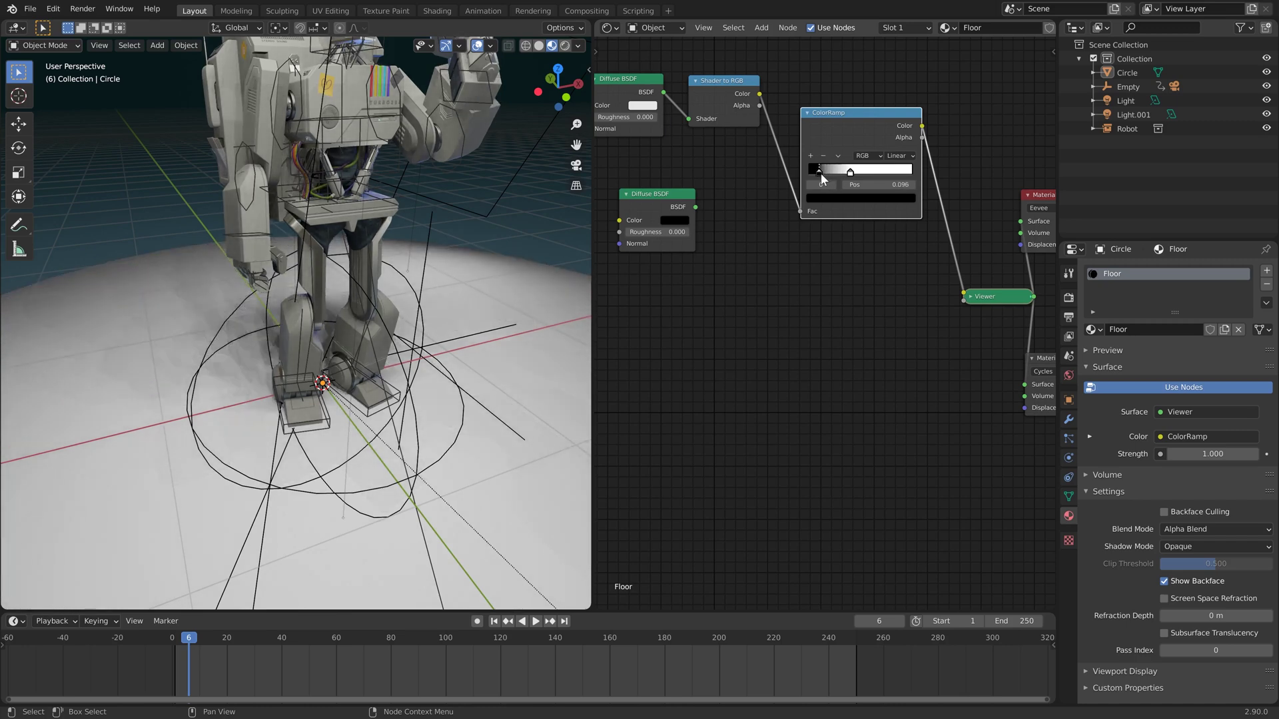
{"action": "middle_click_drag", "start_coordinate": [874, 261], "coordinate": [814, 279]}
{"action": "left_click_drag", "start_coordinate": [798, 133], "coordinate": [781, 84]}
Step: Add a Mix Shader before the Eevee Material Output, driving its Fac with the ColorRamp color and linking it to Surface
{"action": "key", "text": "shift+a"}
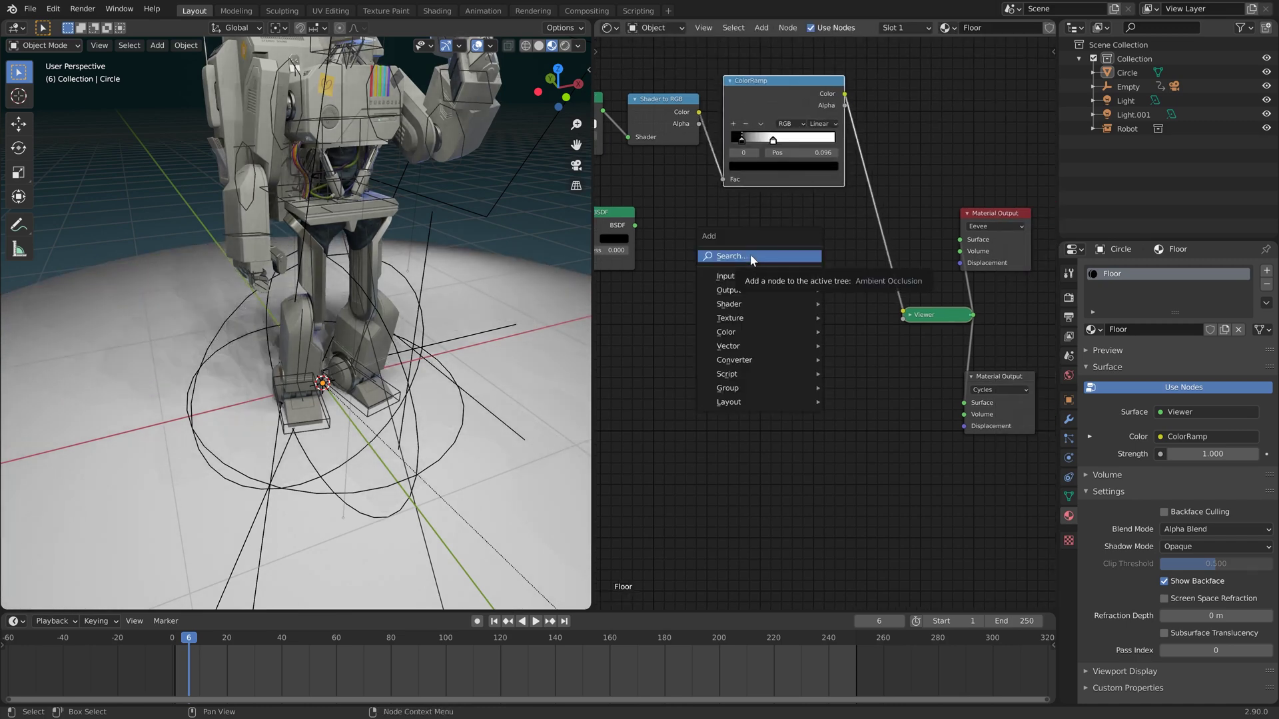
{"action": "left_click", "coordinate": [750, 256]}
{"action": "type", "text": "mix"}
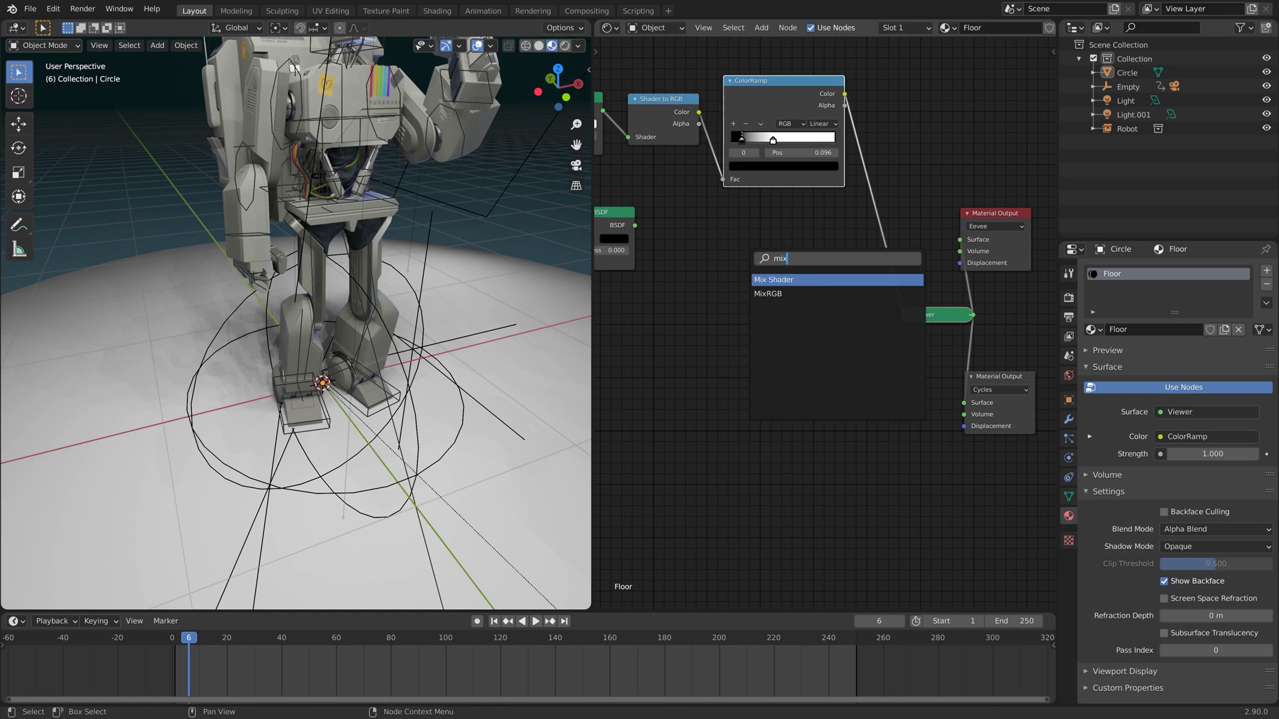
{"action": "key", "text": "Return"}
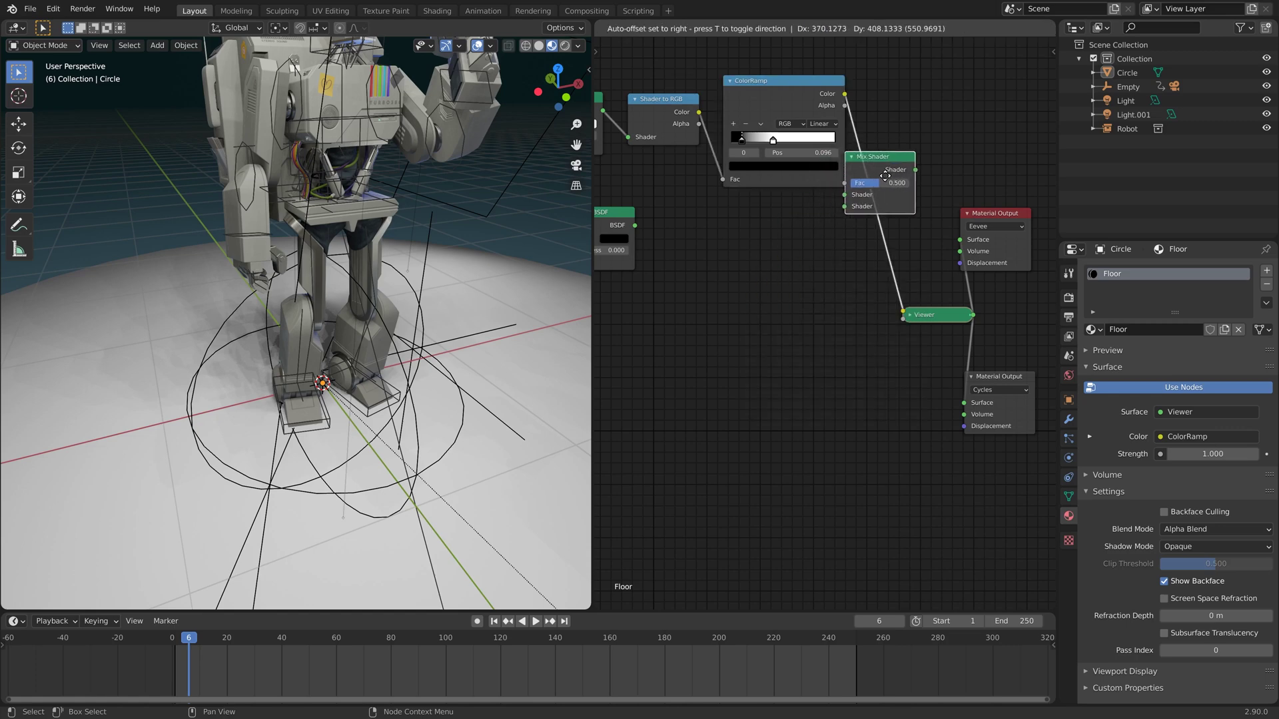
{"action": "left_click", "coordinate": [890, 195]}
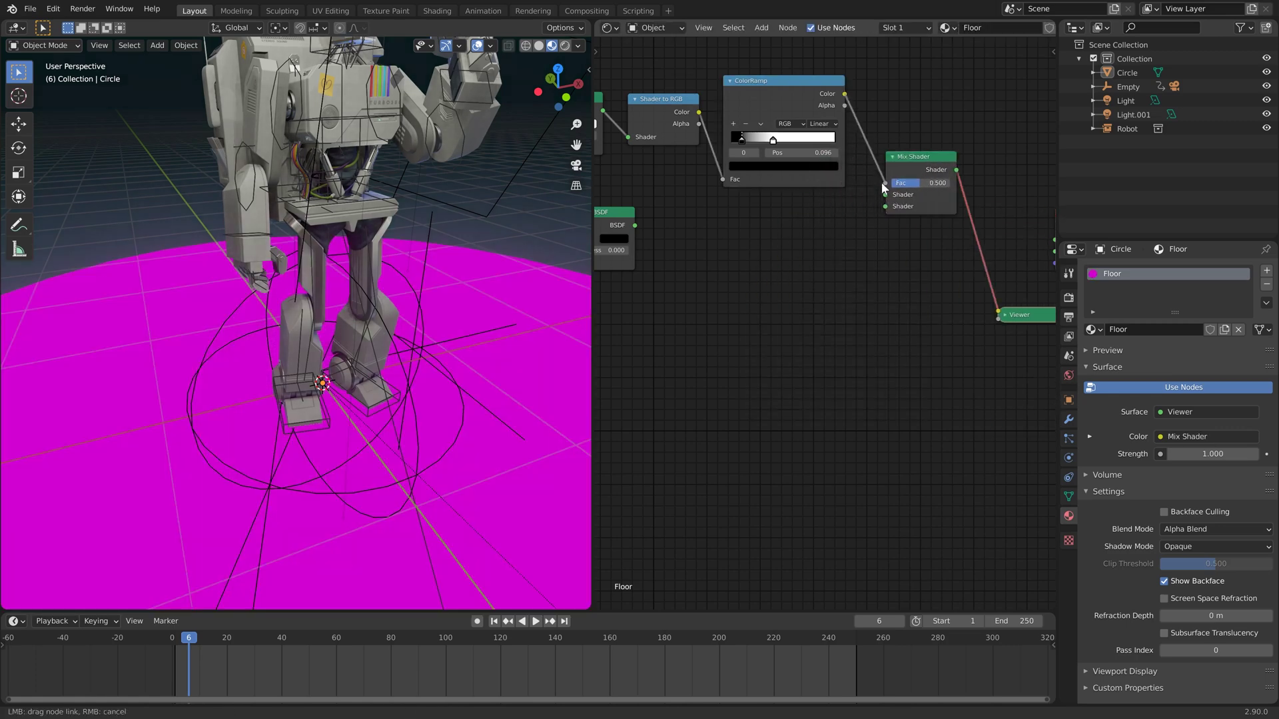
{"action": "left_click", "coordinate": [885, 179], "text": "ctrl+shift"}
Step: Connect the black Diffuse BSDF to the Mix Shader's first shader input and a new Transparent BSDF to its second
{"action": "key", "text": "shift+a"}
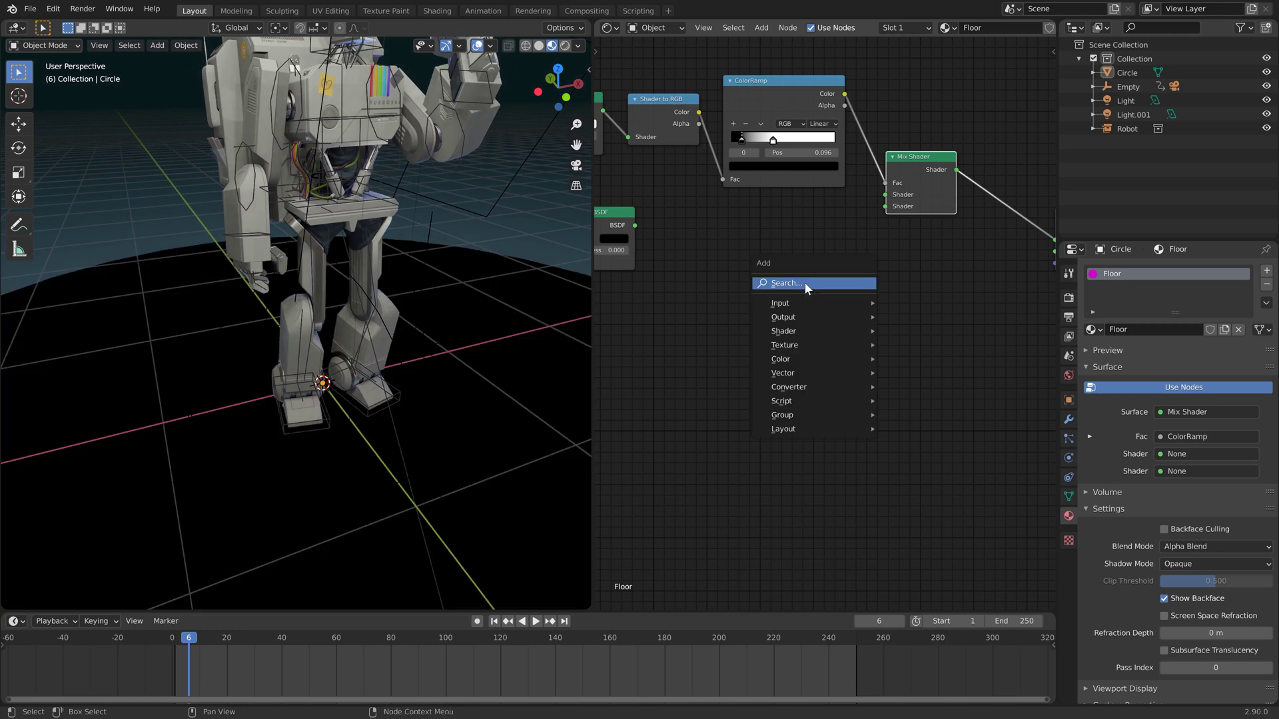
{"action": "mouse_move", "coordinate": [614, 224]}
{"action": "left_mouse_down"}
{"action": "mouse_move", "coordinate": [779, 237]}
{"action": "mouse_move", "coordinate": [878, 212]}
{"action": "mouse_move", "coordinate": [884, 194]}
{"action": "left_mouse_up"}
{"action": "key", "text": "shift+a"}
{"action": "type", "text": "tra"}
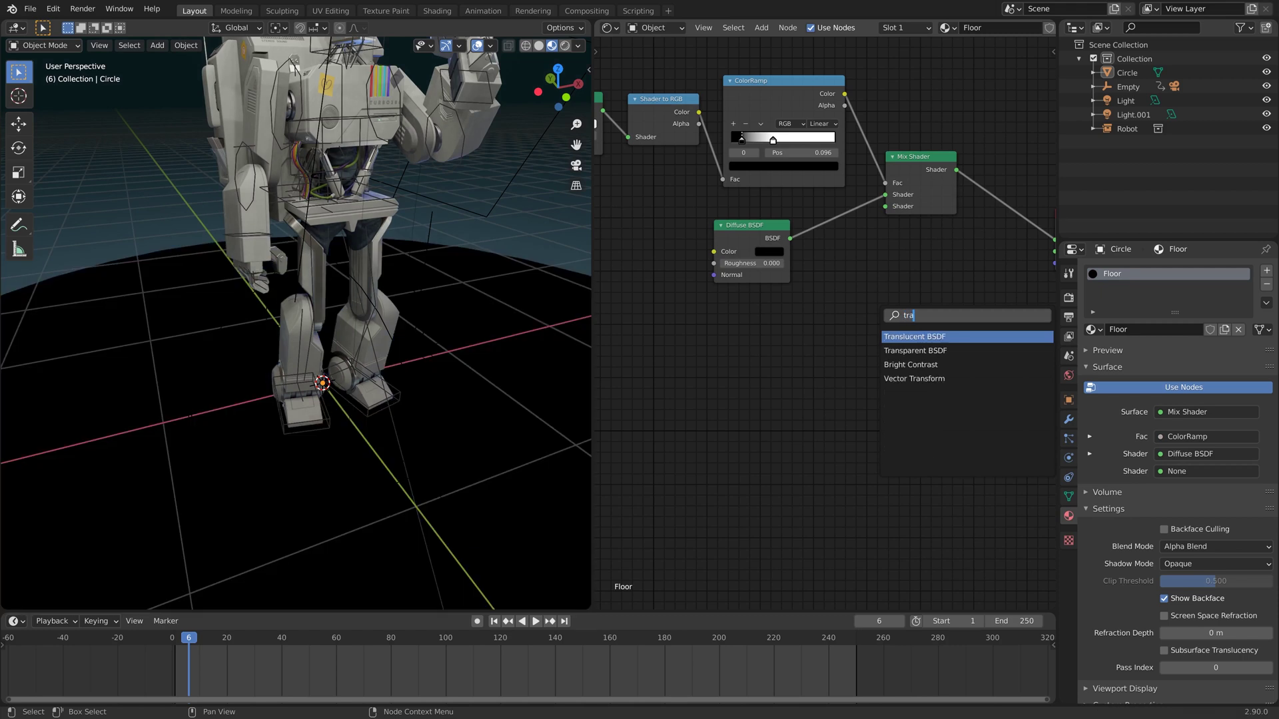
{"action": "key", "text": "Down"}
{"action": "key", "text": "Return"}
{"action": "left_click", "coordinate": [907, 309]}
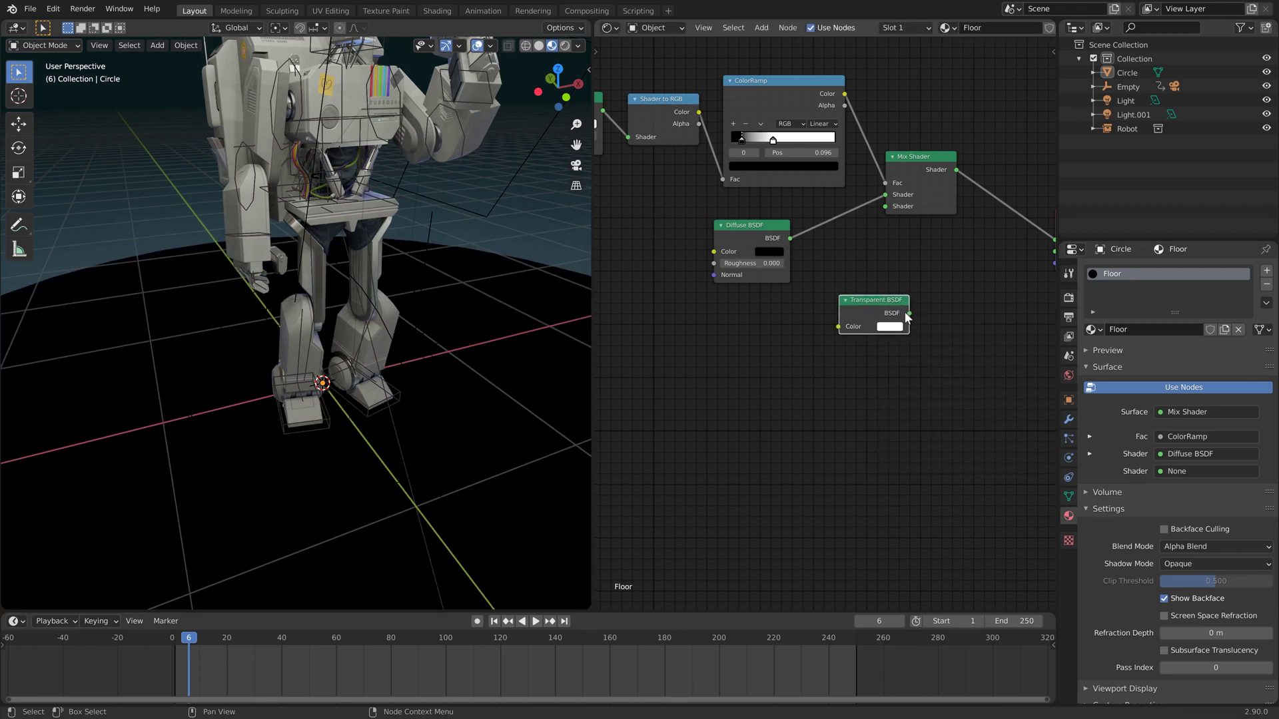
{"action": "left_click_drag", "start_coordinate": [909, 314], "coordinate": [887, 207]}
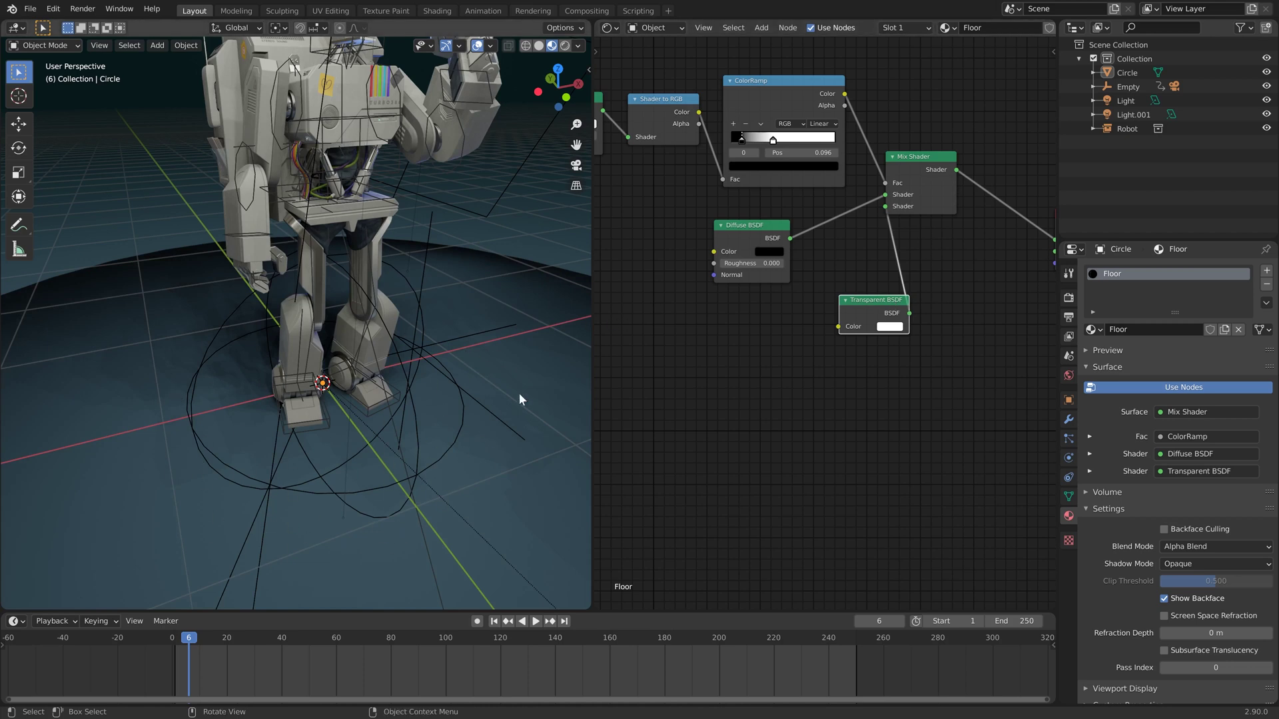
{"action": "left_click_drag", "start_coordinate": [855, 309], "coordinate": [683, 317]}
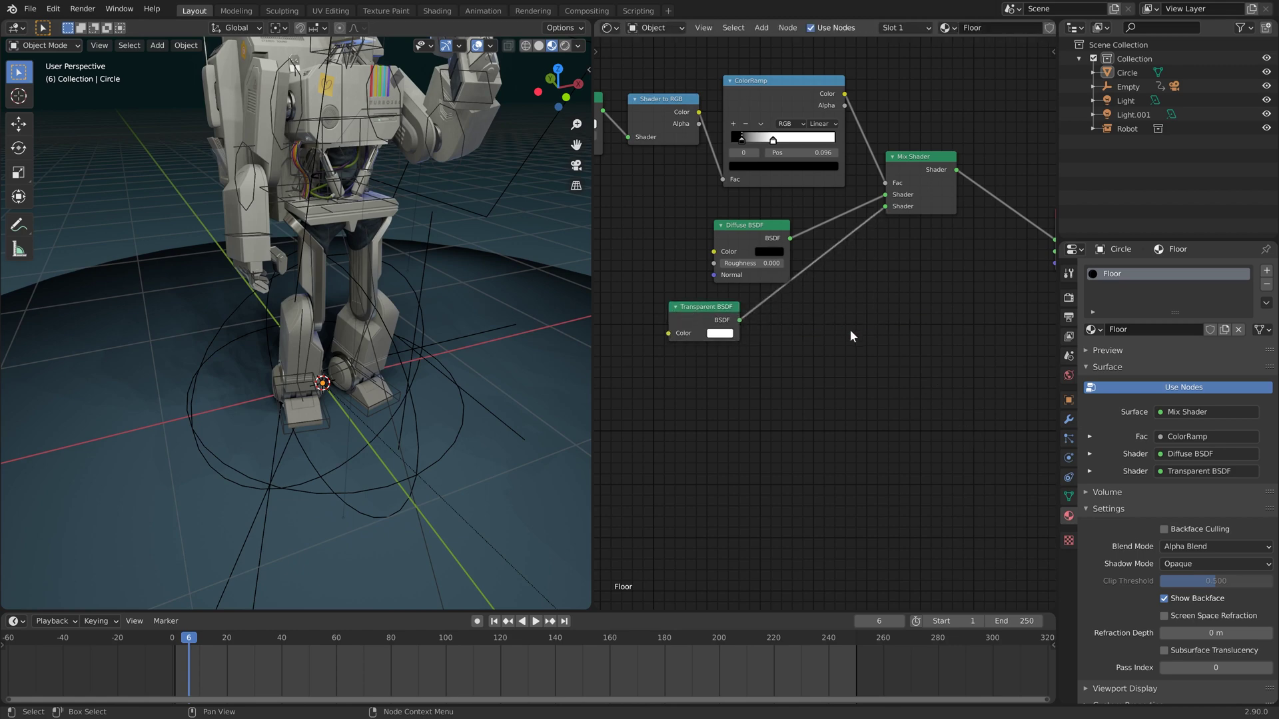
Step: Add an Attribute node reading the Col vertex colors and move the ColorRamp chain back to make room before the Mix Shader
{"action": "middle_click_drag", "start_coordinate": [177, 367], "coordinate": [546, 369]}
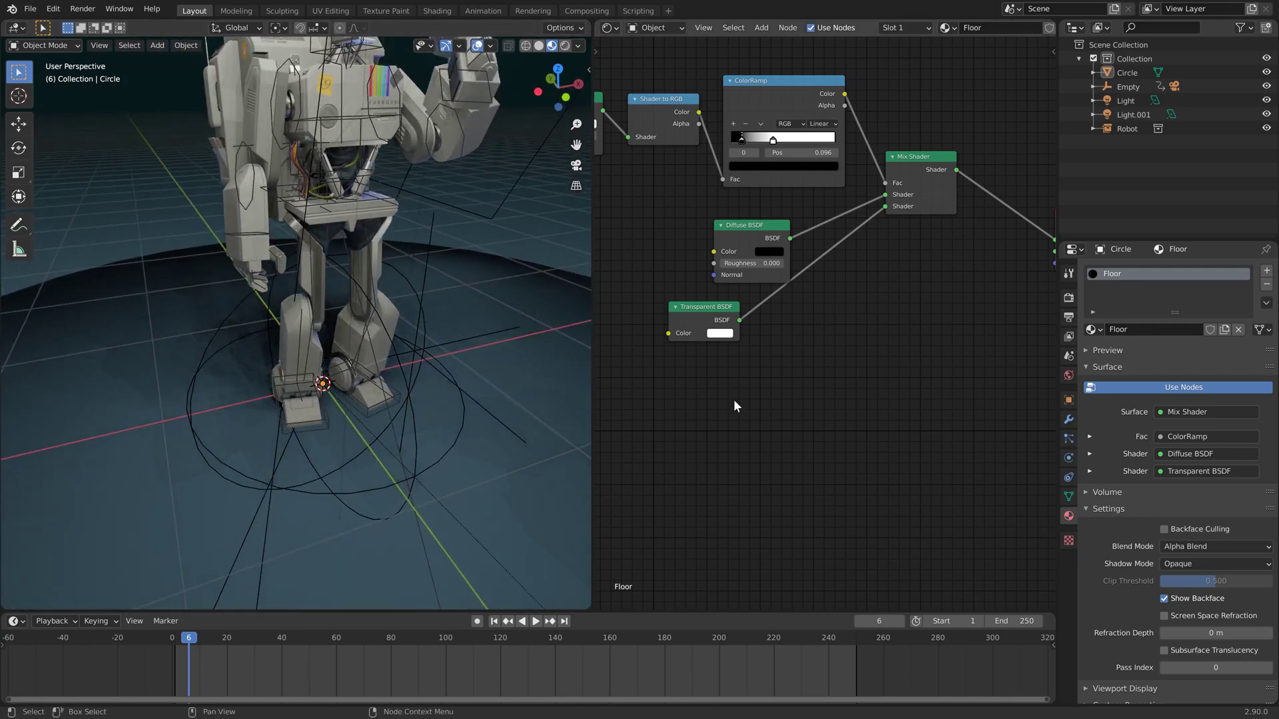
{"action": "key", "text": "shift+a"}
{"action": "key", "text": "shift+a"}
{"action": "left_click", "coordinate": [995, 386]}
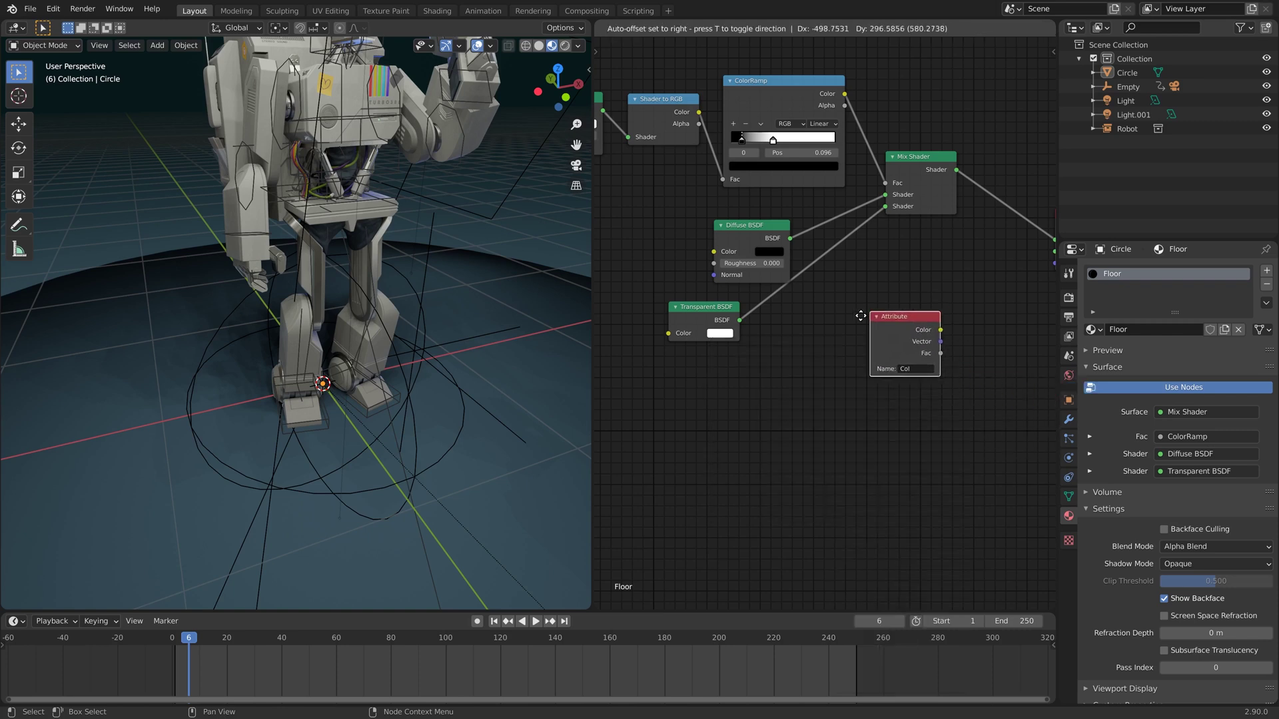
{"action": "left_click", "coordinate": [677, 374]}
{"action": "middle_click_drag", "start_coordinate": [838, 311], "coordinate": [971, 340]}
{"action": "left_click_drag", "start_coordinate": [919, 74], "coordinate": [673, 179]}
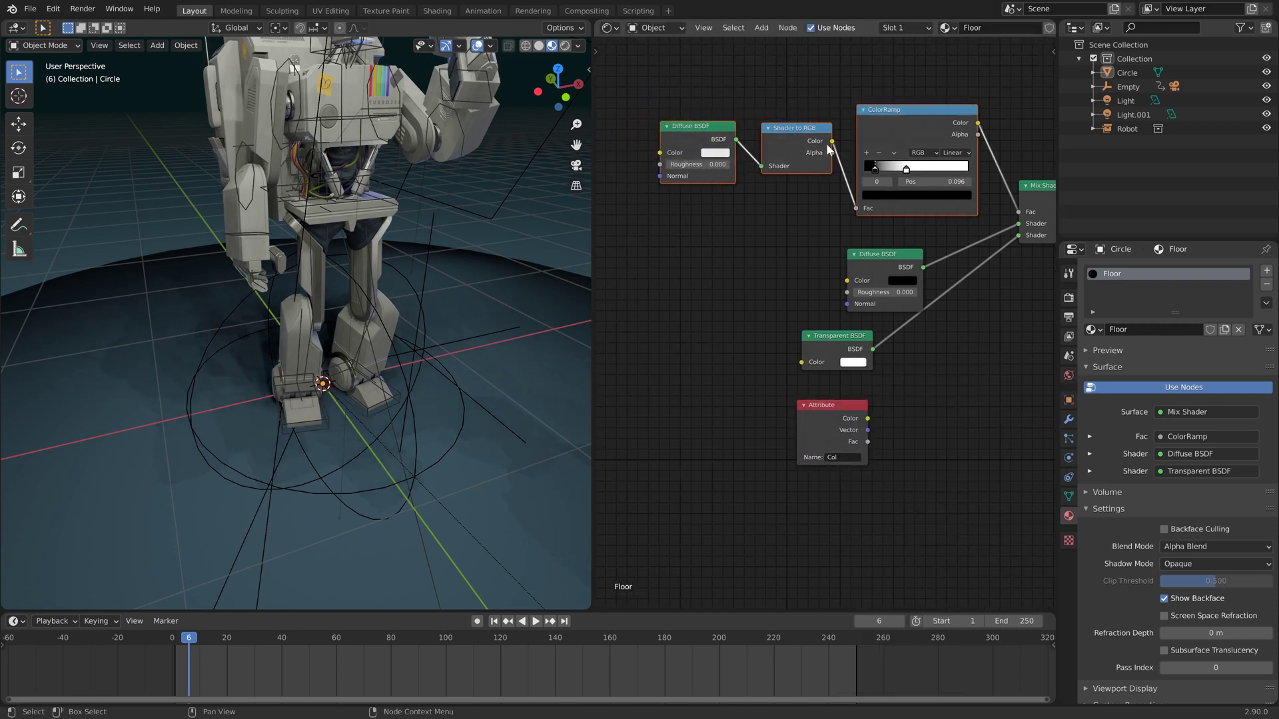
{"action": "left_click_drag", "start_coordinate": [961, 142], "coordinate": [824, 132]}
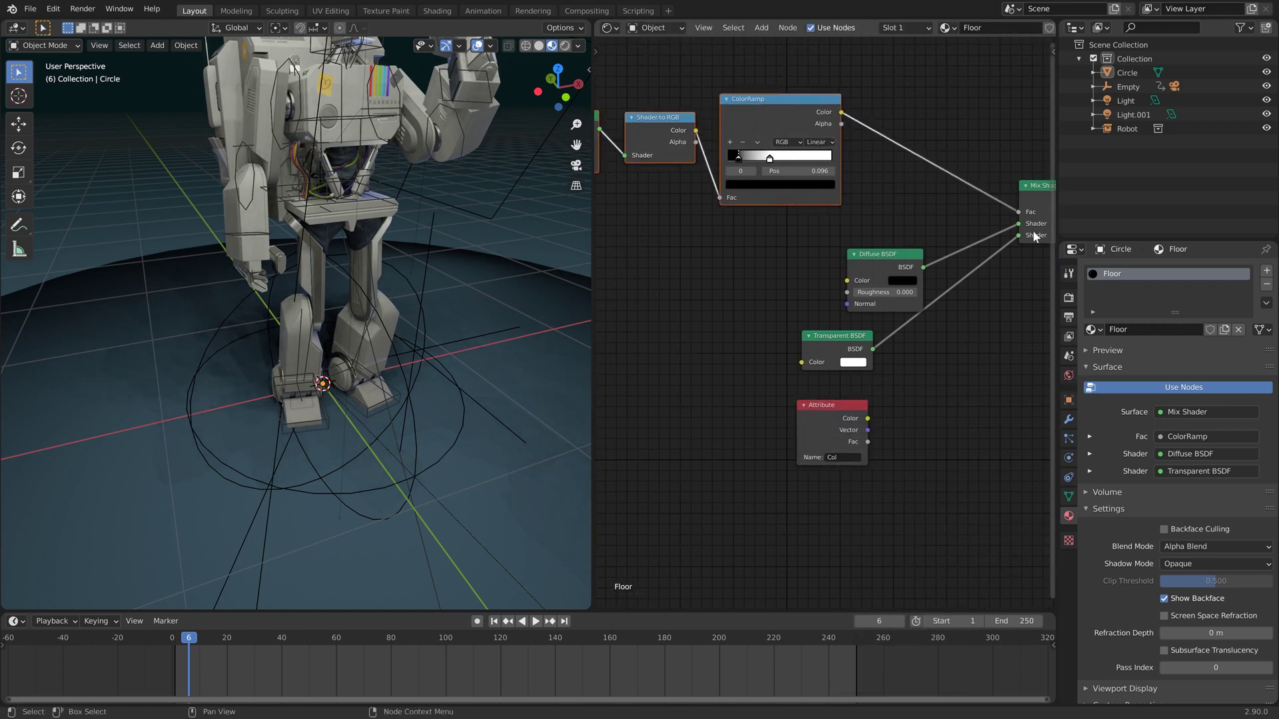
{"action": "left_click_drag", "start_coordinate": [825, 422], "coordinate": [652, 286]}
Step: Insert a clamped Math Add node between the ColorRamp and Mix Shader, with the Attribute's Fac as its second value
{"action": "key", "text": "shift+a"}
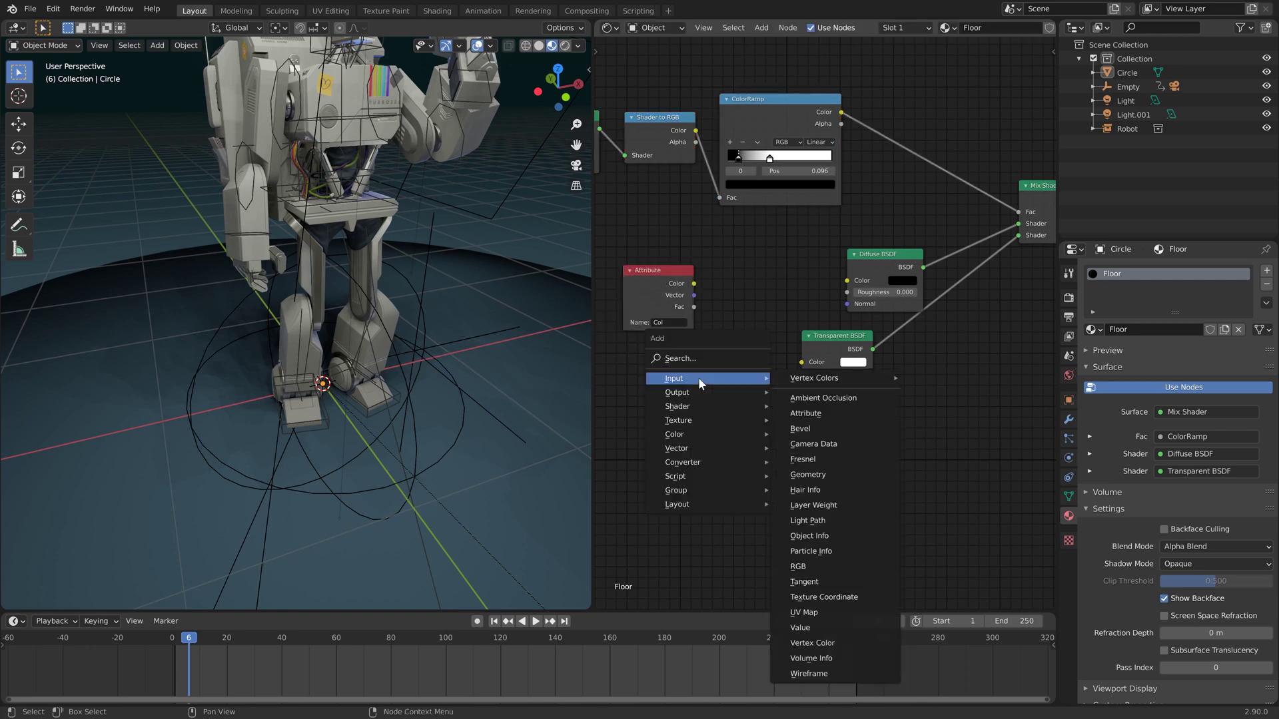
{"action": "left_click", "coordinate": [702, 357]}
{"action": "type", "text": "math"}
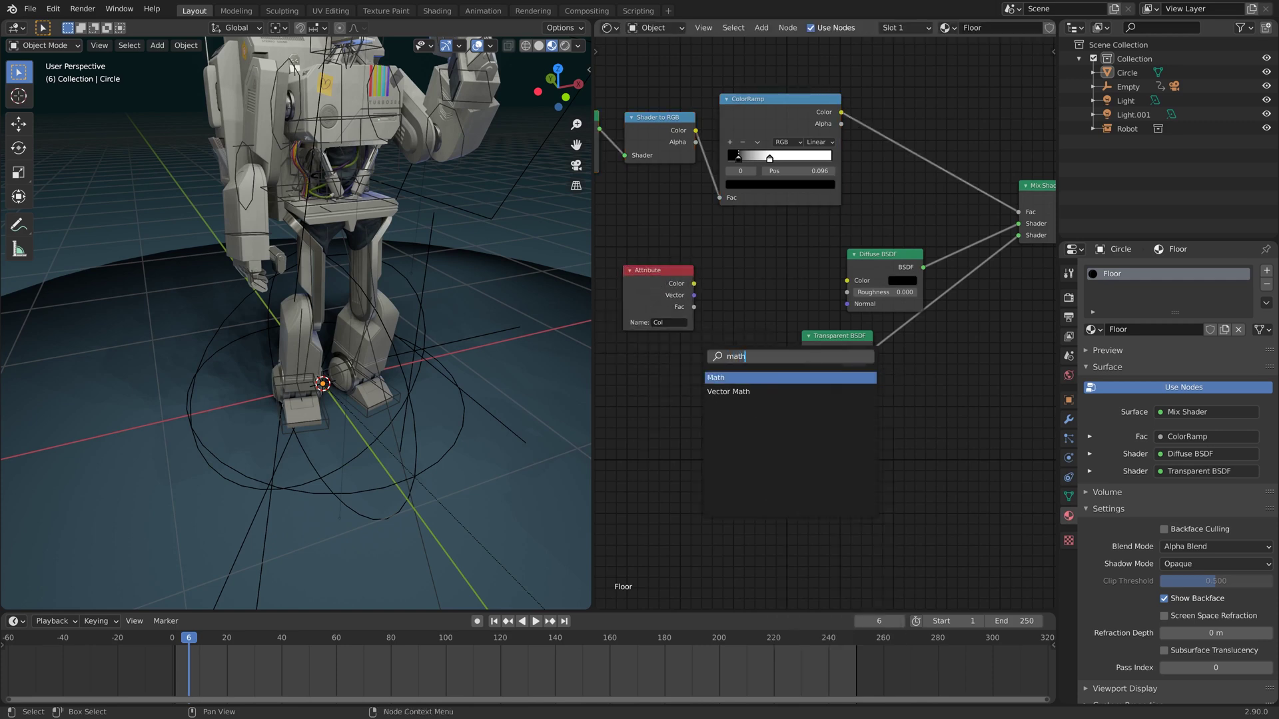
{"action": "key", "text": "Return"}
{"action": "left_click", "coordinate": [910, 147]}
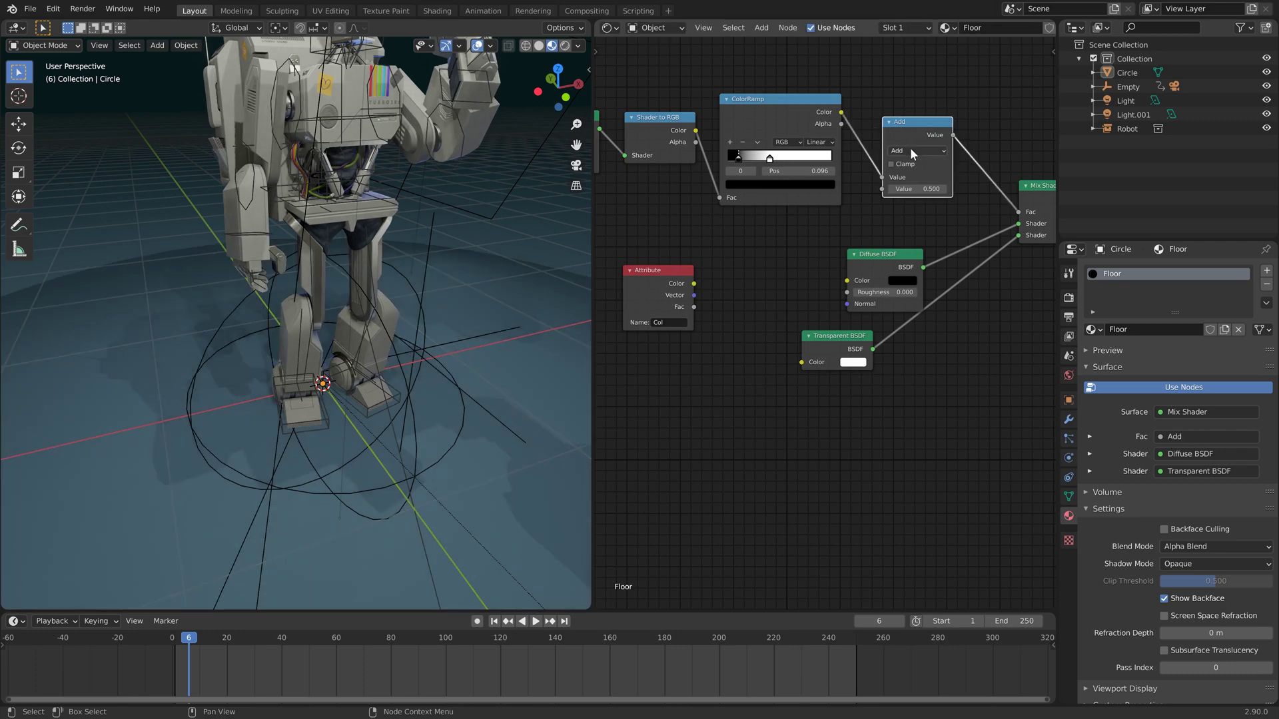
{"action": "left_click", "coordinate": [904, 164]}
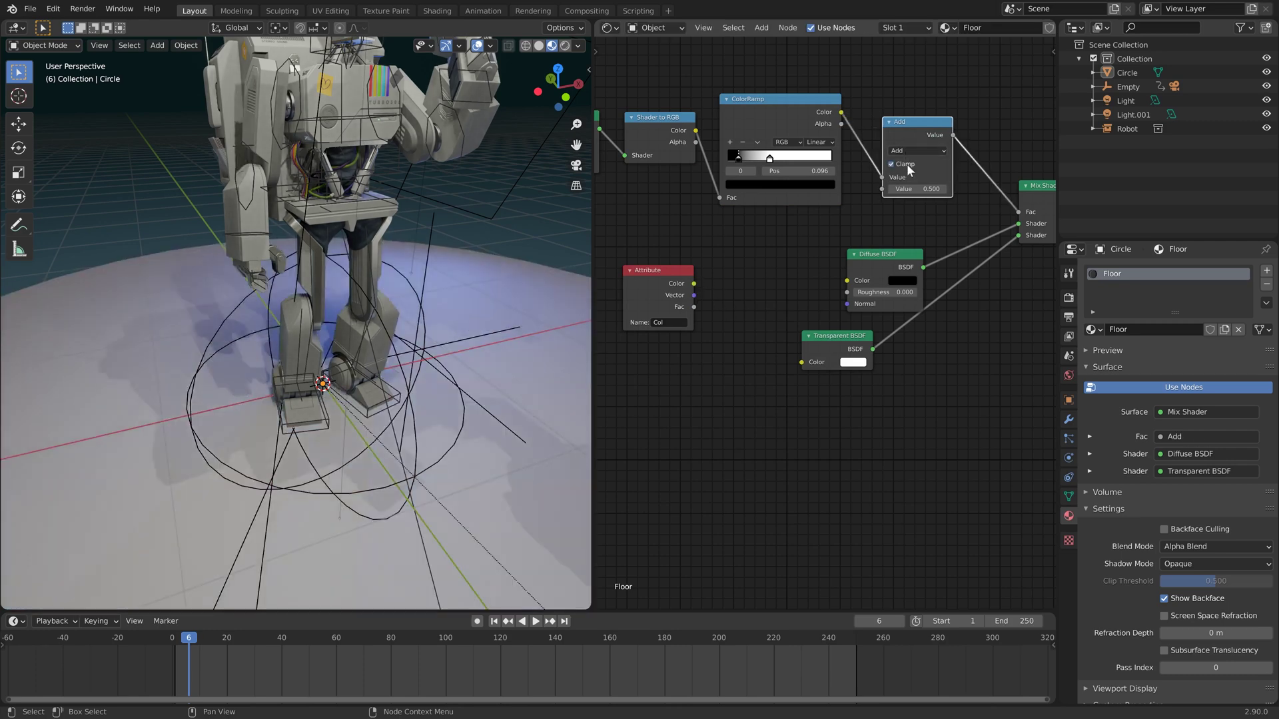
{"action": "left_click_drag", "start_coordinate": [693, 307], "coordinate": [884, 189]}
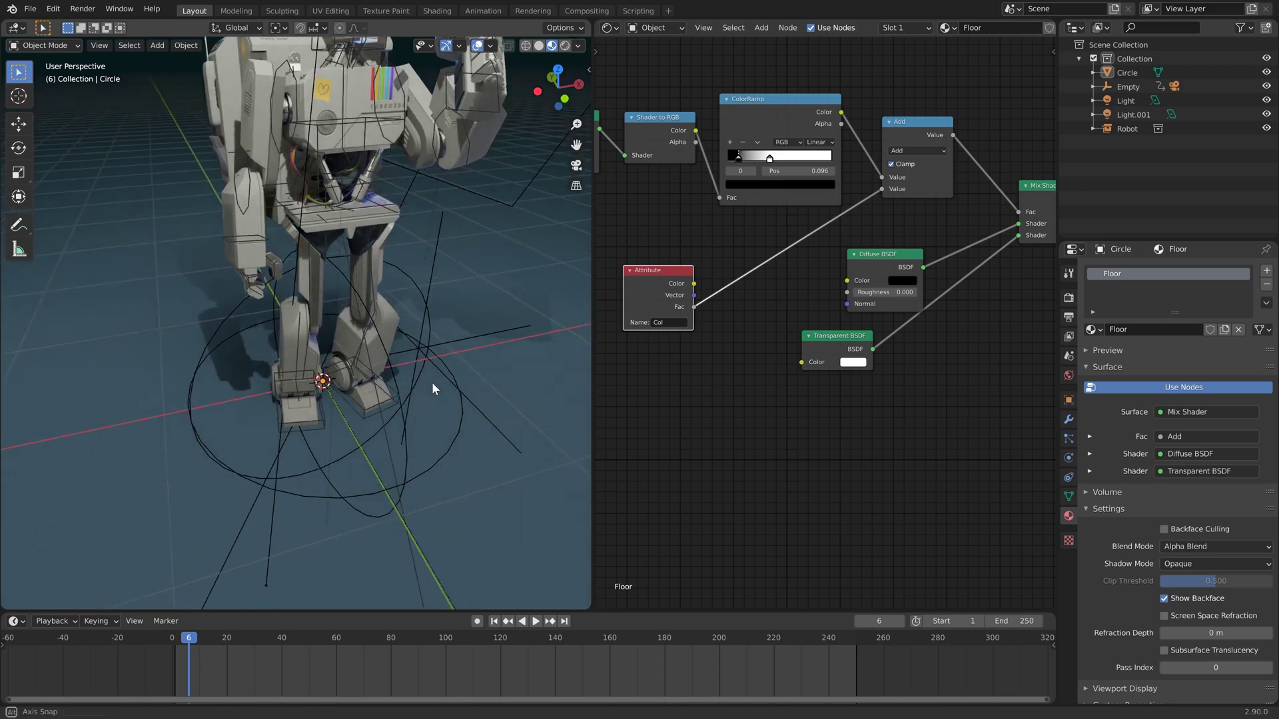
Step: Hide the viewport overlays to judge the floor around the whole robot, and set the ColorRamp's black stop to position 0
{"action": "left_click", "coordinate": [477, 45]}
{"action": "scroll", "coordinate": [422, 274], "scroll_direction": "down", "scroll_amount": 5}
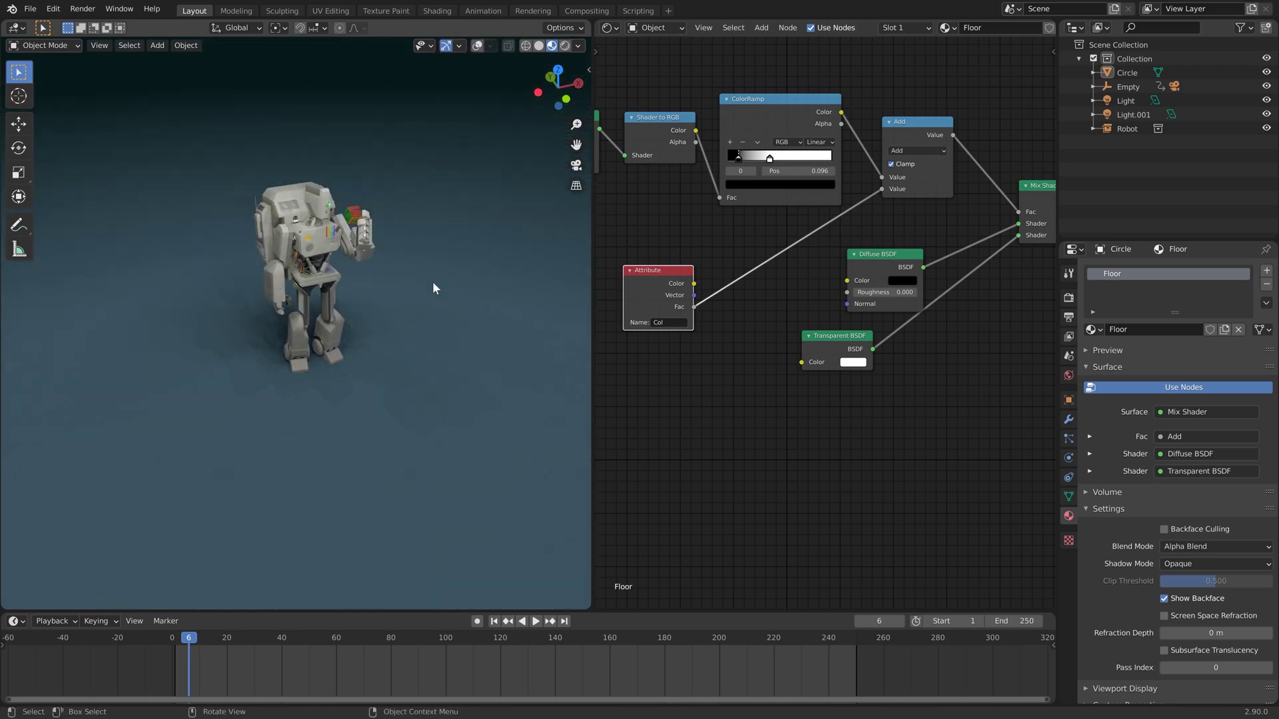
{"action": "scroll", "coordinate": [423, 293], "scroll_direction": "up", "scroll_amount": 2}
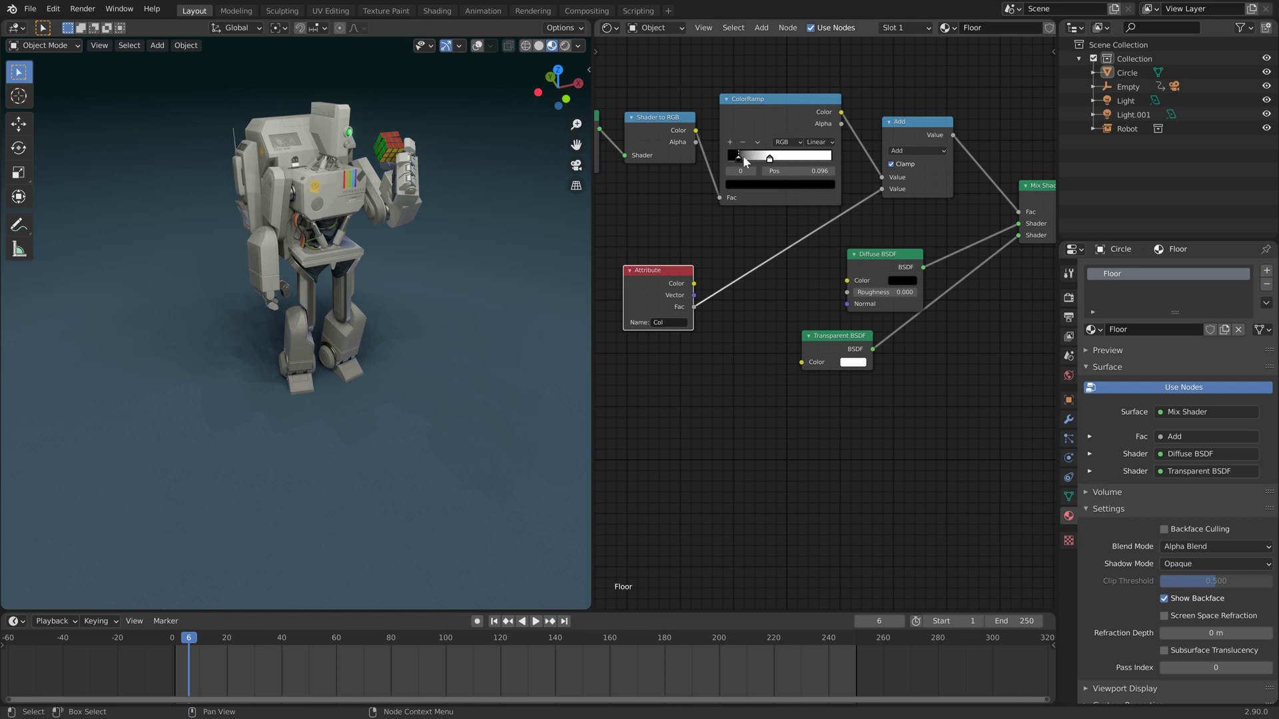
{"action": "left_click_drag", "start_coordinate": [737, 160], "coordinate": [723, 170]}
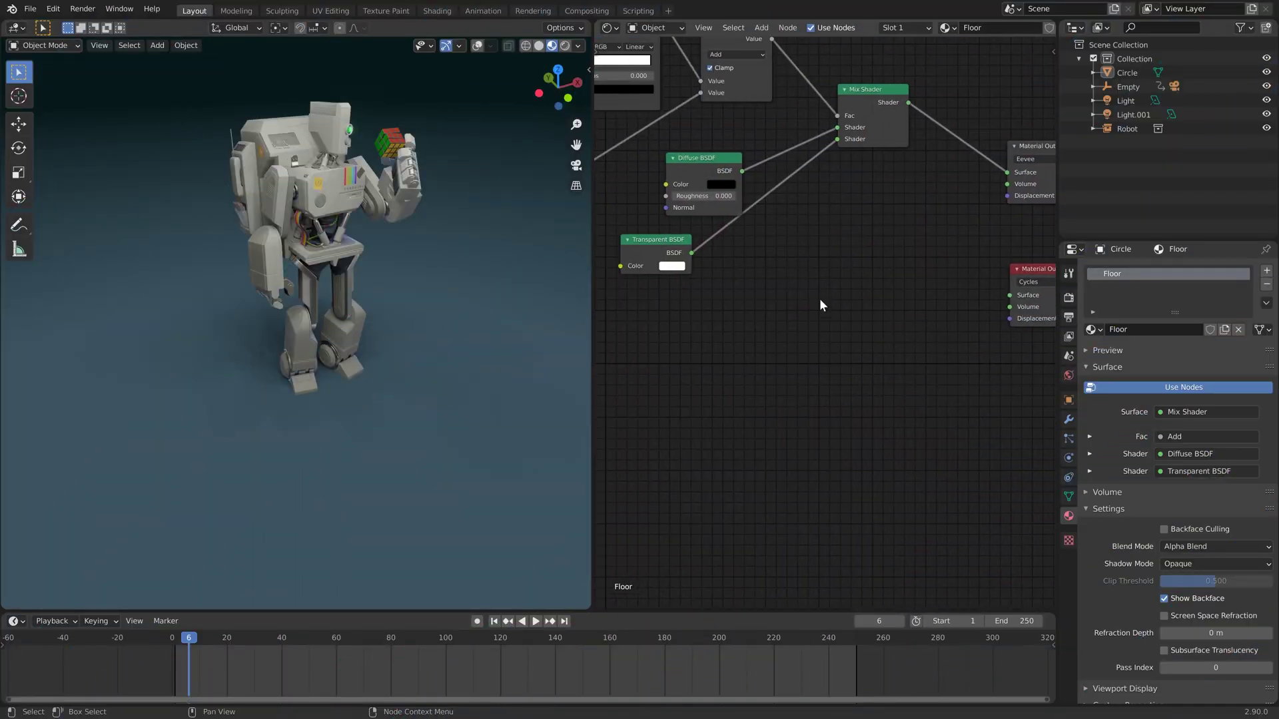
Step: Duplicate the white Diffuse BSDF, place the copy before the Cycles Material Output and connect it to Surface
{"action": "middle_click_drag", "start_coordinate": [819, 305], "coordinate": [904, 318]}
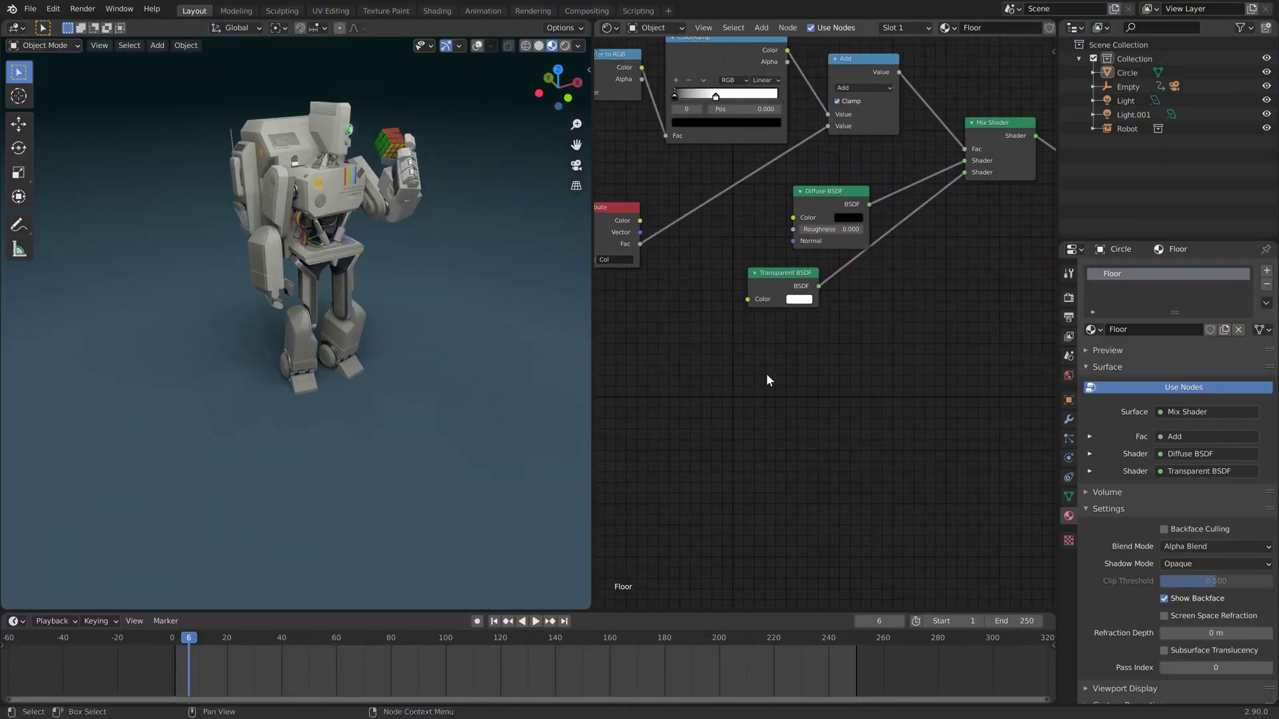
{"action": "scroll", "coordinate": [775, 405], "scroll_direction": "up", "scroll_amount": 1}
{"action": "middle_click_drag", "start_coordinate": [774, 405], "coordinate": [862, 400]}
{"action": "middle_click_drag", "start_coordinate": [730, 363], "coordinate": [656, 373]}
{"action": "left_click", "coordinate": [709, 160]}
{"action": "key", "text": "shift+d"}
{"action": "left_click", "coordinate": [907, 493]}
{"action": "left_click_drag", "start_coordinate": [654, 370], "coordinate": [889, 311]}
{"action": "scroll", "coordinate": [958, 261], "scroll_direction": "up", "scroll_amount": 1}
{"action": "middle_click_drag", "start_coordinate": [946, 268], "coordinate": [703, 274]}
{"action": "left_click_drag", "start_coordinate": [653, 320], "coordinate": [923, 347]}
Step: Switch the render engine to Cycles and set its device to GPU Compute
{"action": "left_click", "coordinate": [1070, 399]}
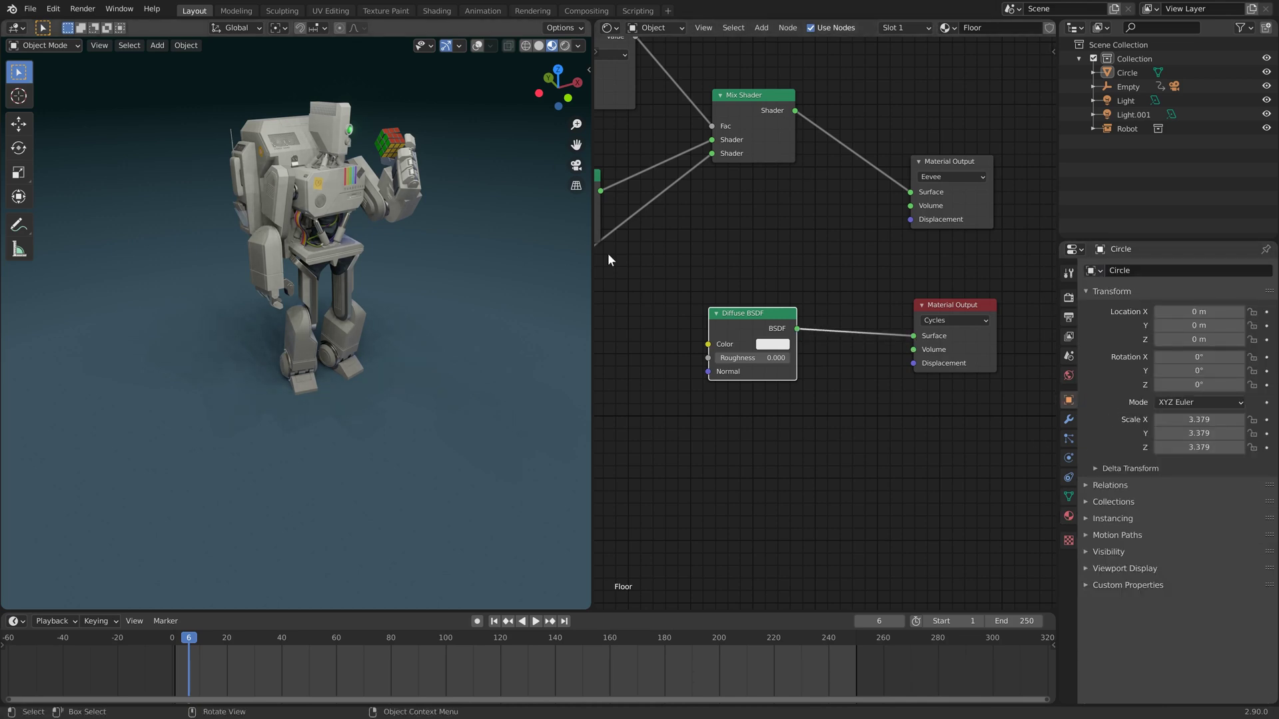
{"action": "left_click", "coordinate": [1069, 299]}
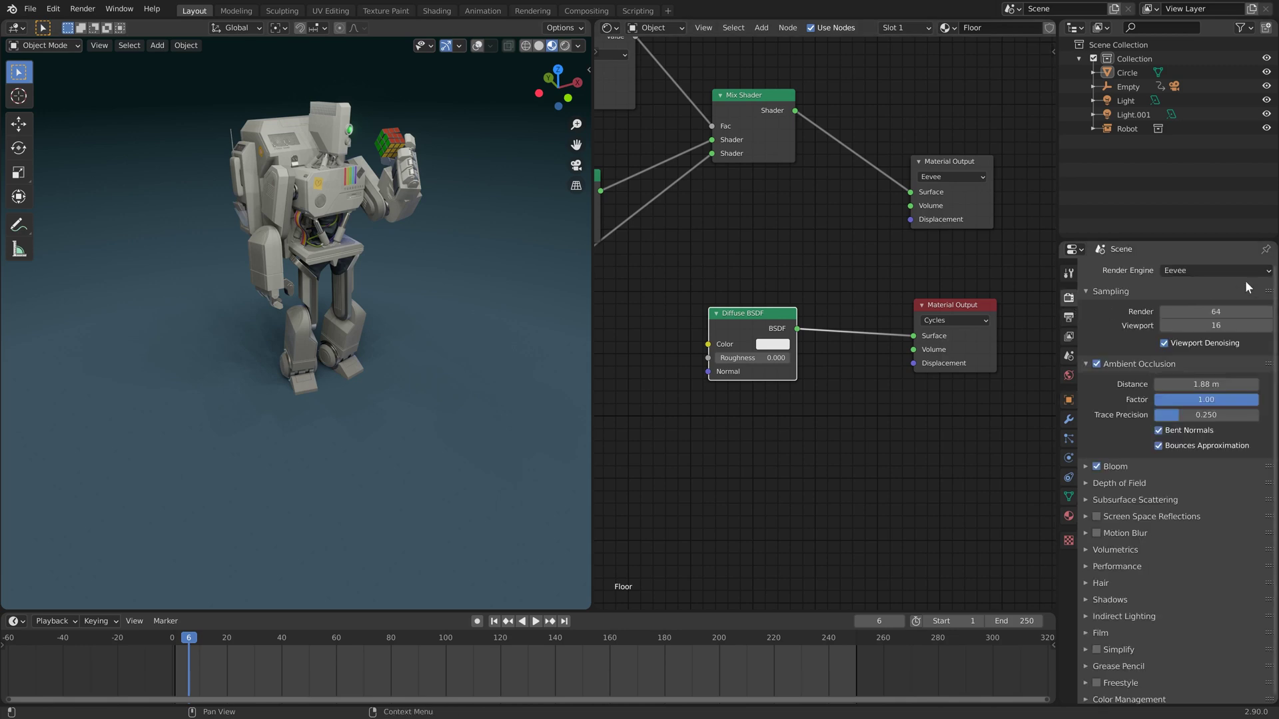
{"action": "left_click", "coordinate": [1191, 273]}
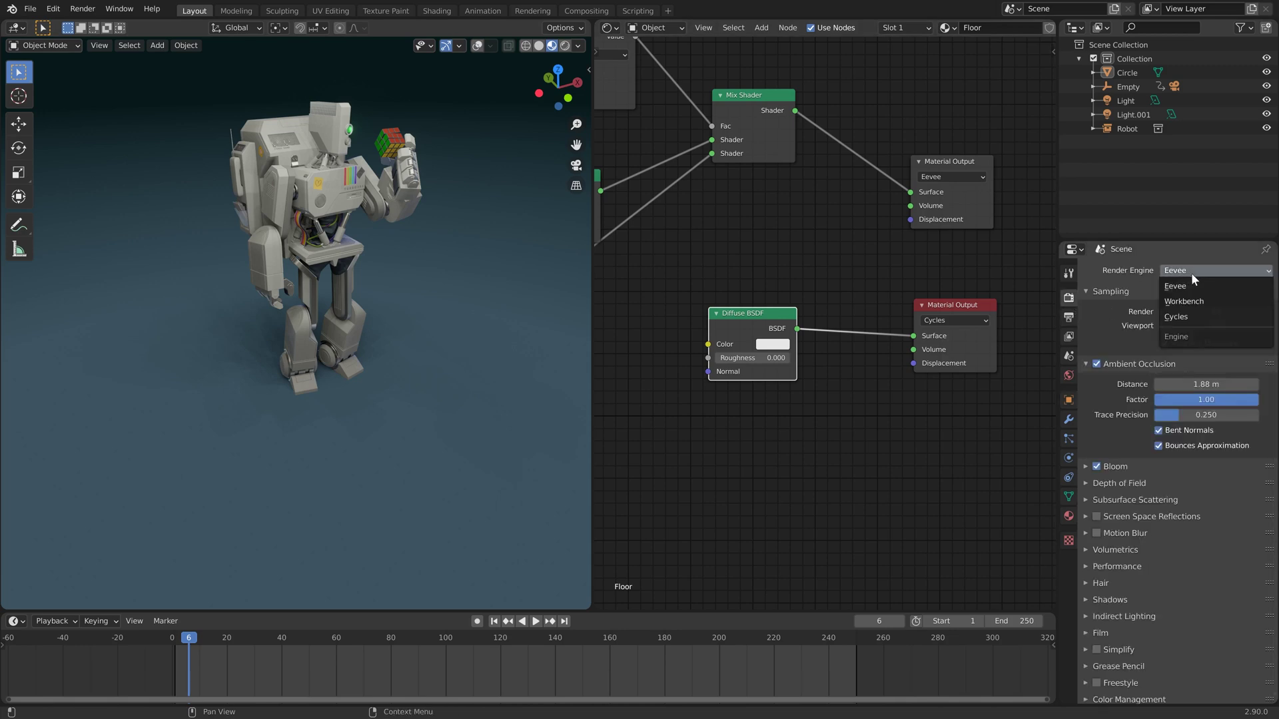
{"action": "left_click", "coordinate": [1209, 316]}
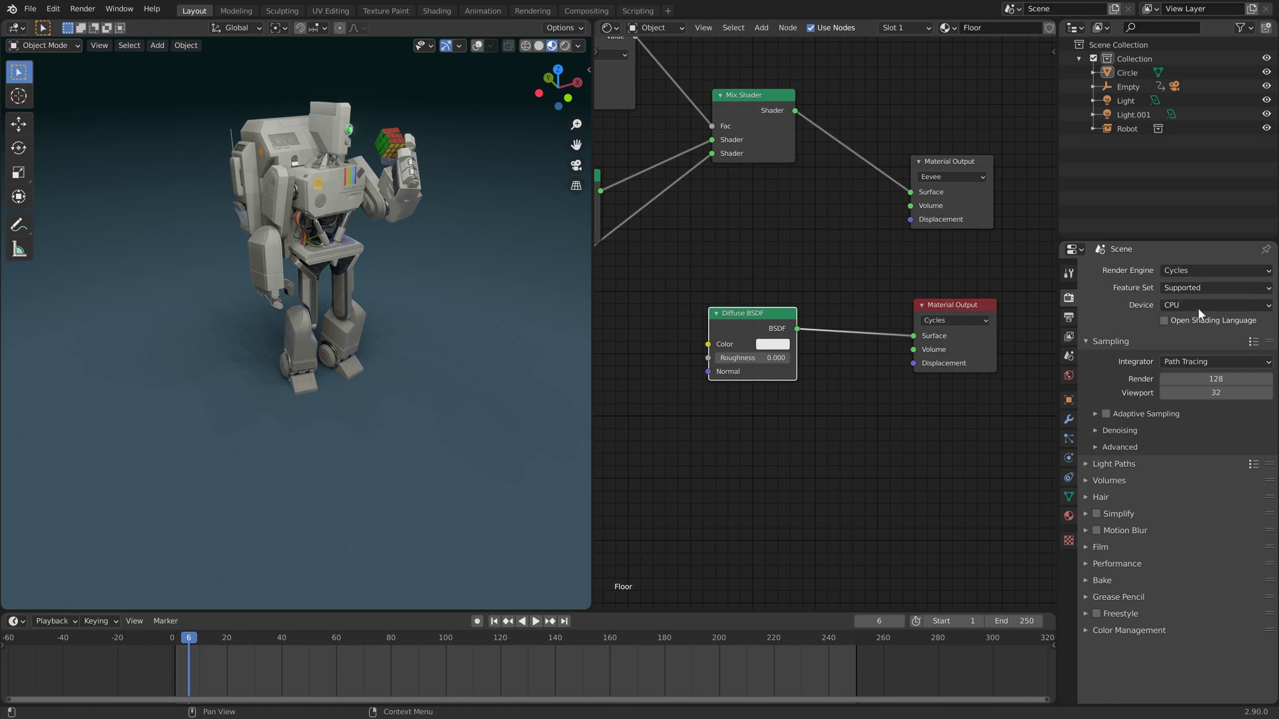
{"action": "left_click", "coordinate": [1197, 307]}
{"action": "left_click", "coordinate": [1208, 336]}
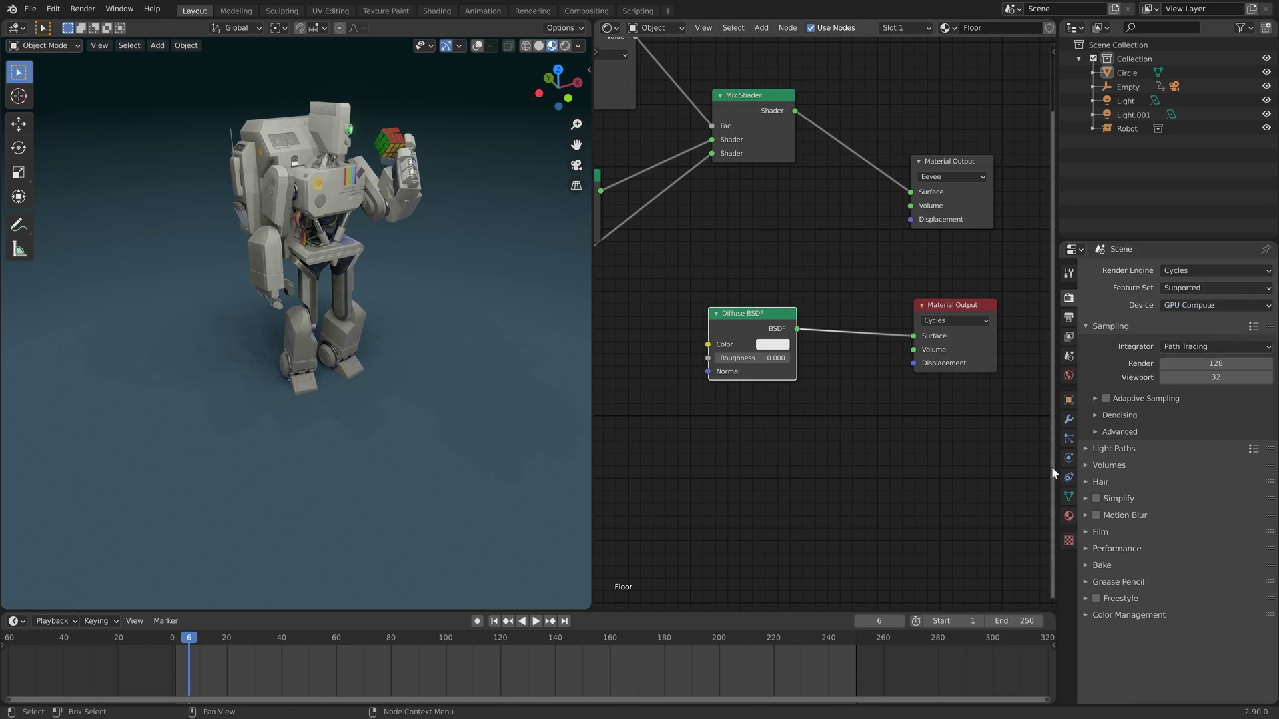
Step: Make the floor circle a Shadow Catcher in its object visibility settings and preview the scene in rendered viewport shading
{"action": "left_click", "coordinate": [1064, 393]}
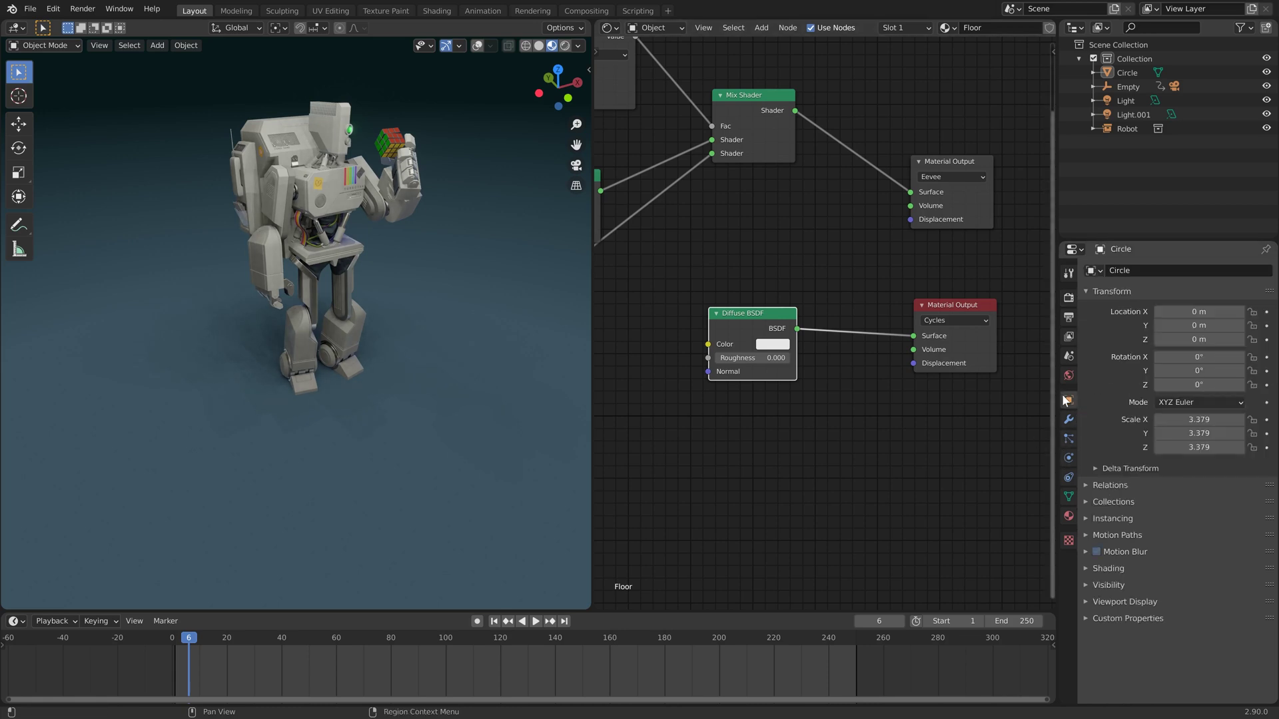
{"action": "left_click", "coordinate": [1086, 586]}
{"action": "scroll", "coordinate": [1132, 599], "scroll_direction": "down", "scroll_amount": 5}
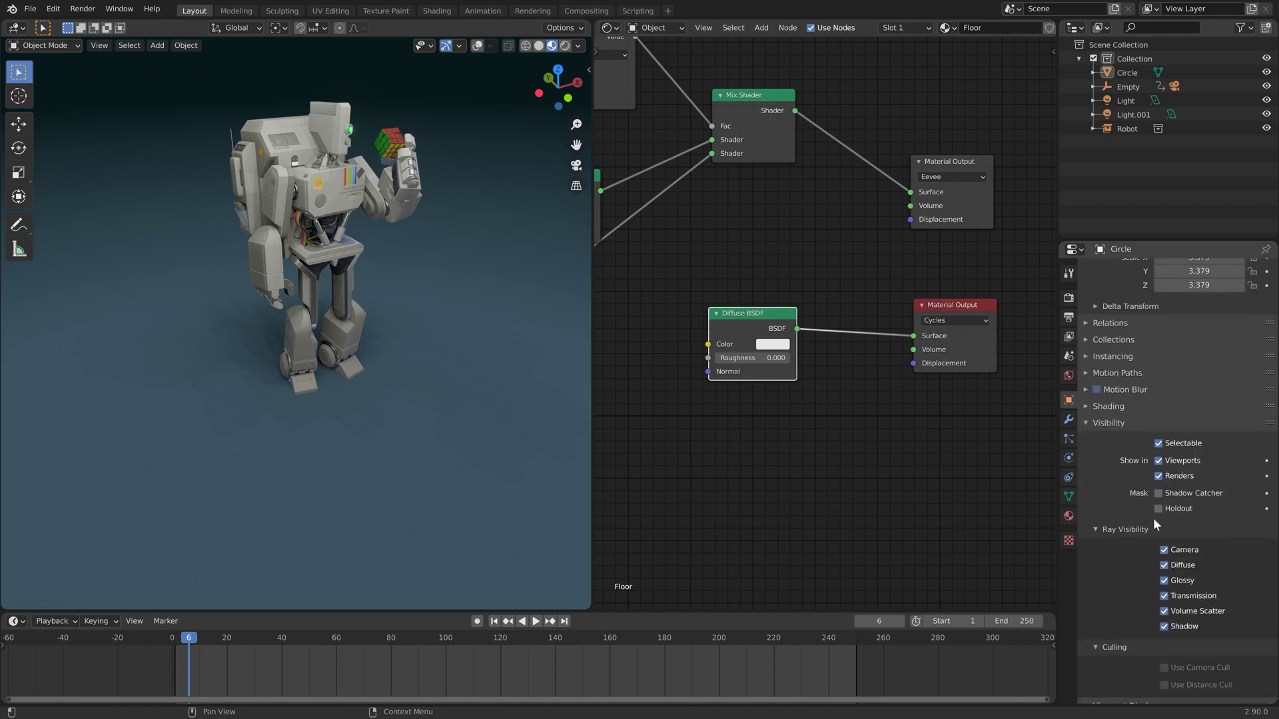
{"action": "middle_click_drag", "start_coordinate": [1192, 674], "coordinate": [1192, 617]}
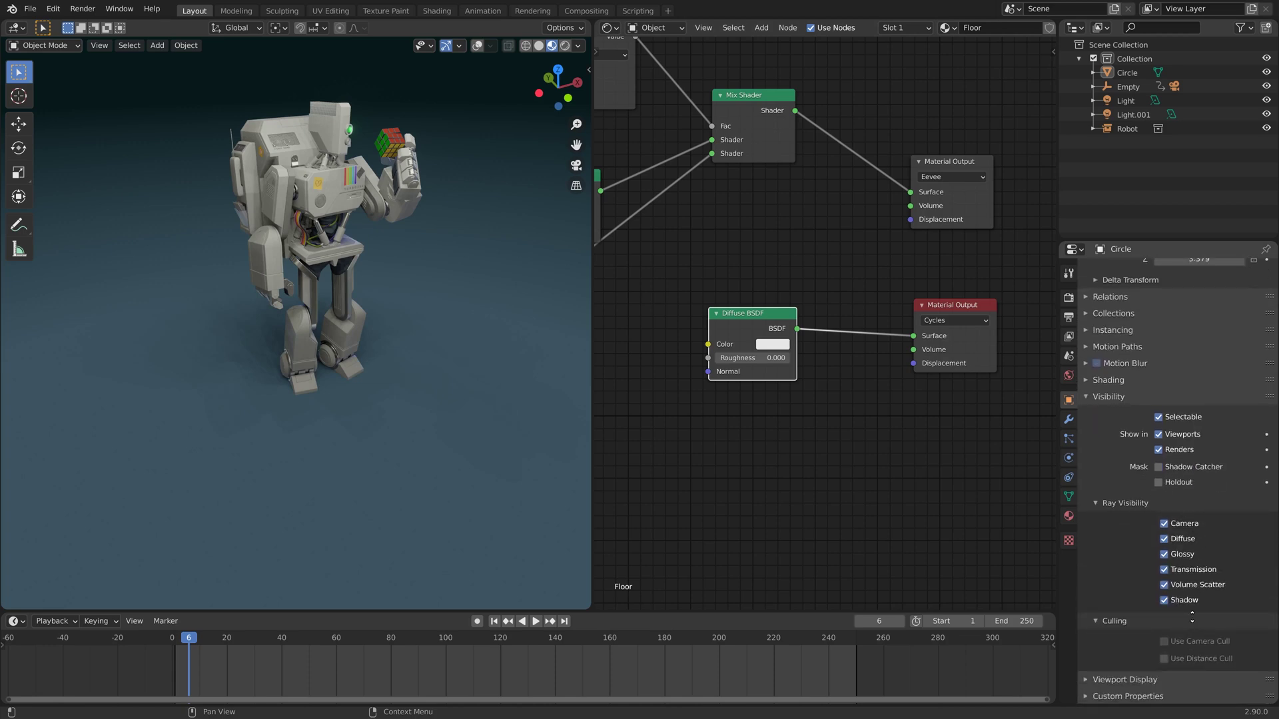
{"action": "left_click", "coordinate": [1159, 466]}
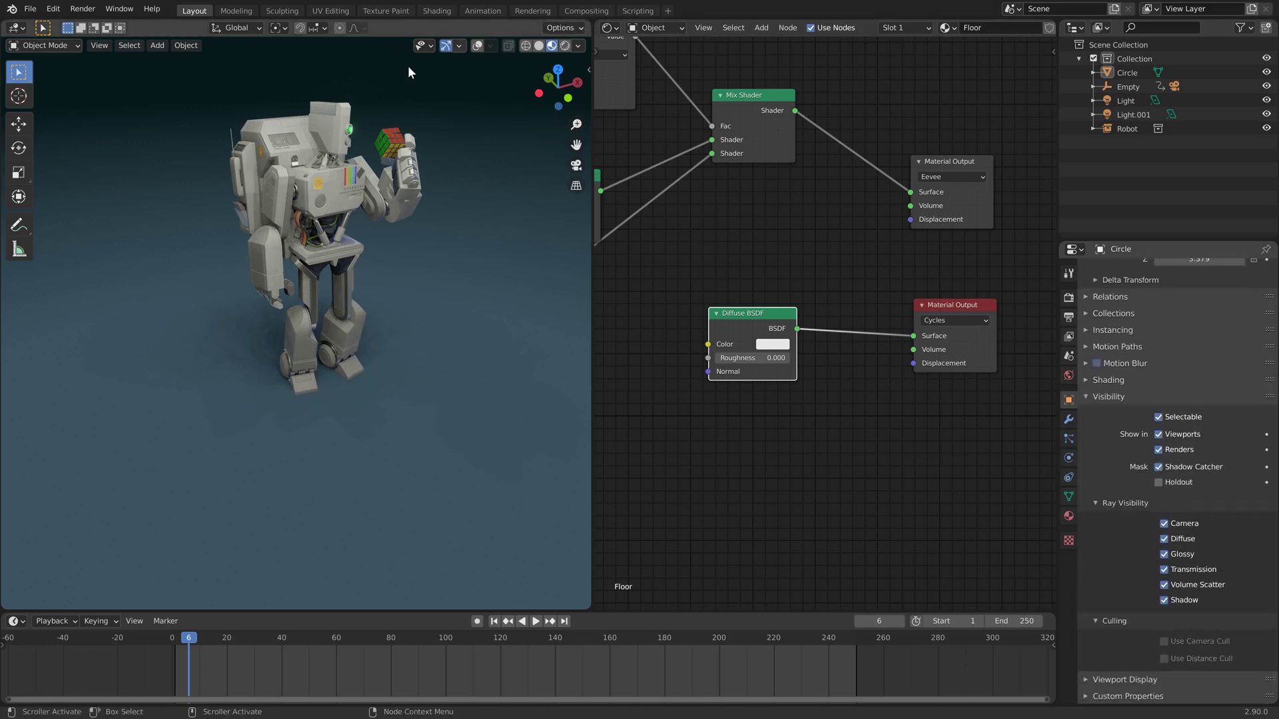
{"action": "left_click", "coordinate": [566, 45]}
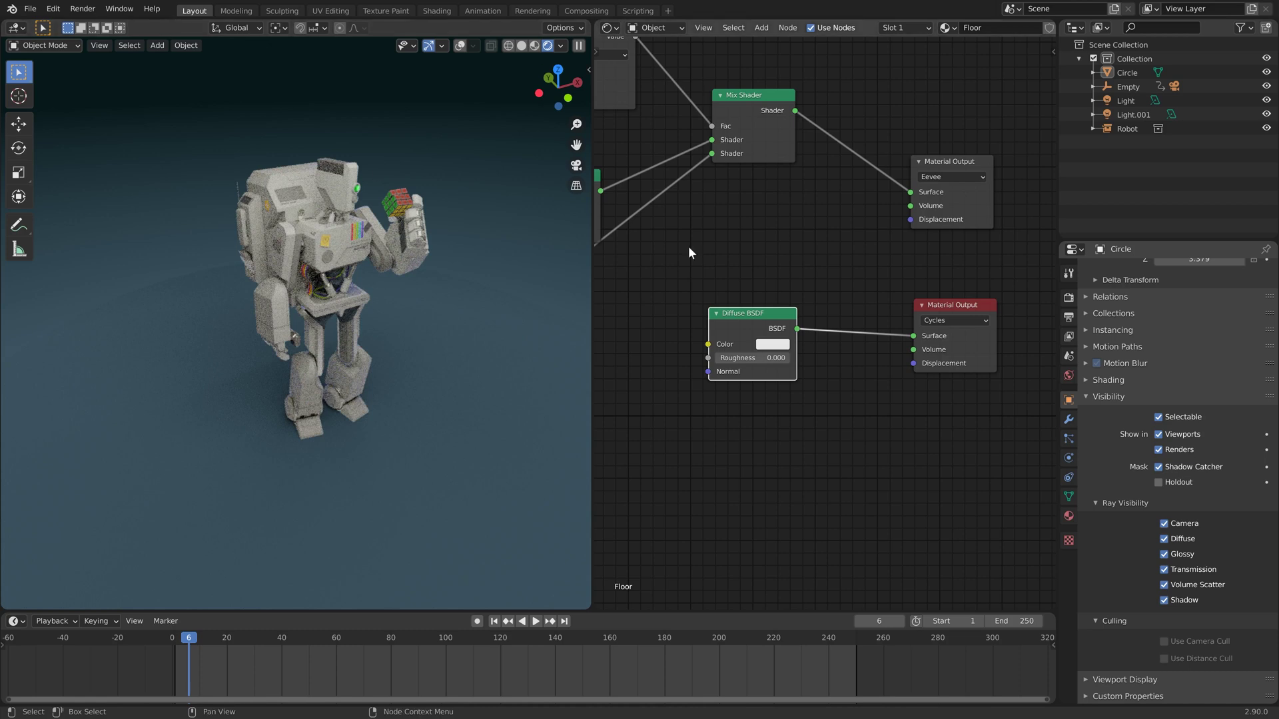
Step: Move the white Diffuse BSDF back and insert a Mix Shader between it and the Cycles Material Output
{"action": "middle_click_drag", "start_coordinate": [736, 260], "coordinate": [945, 259]}
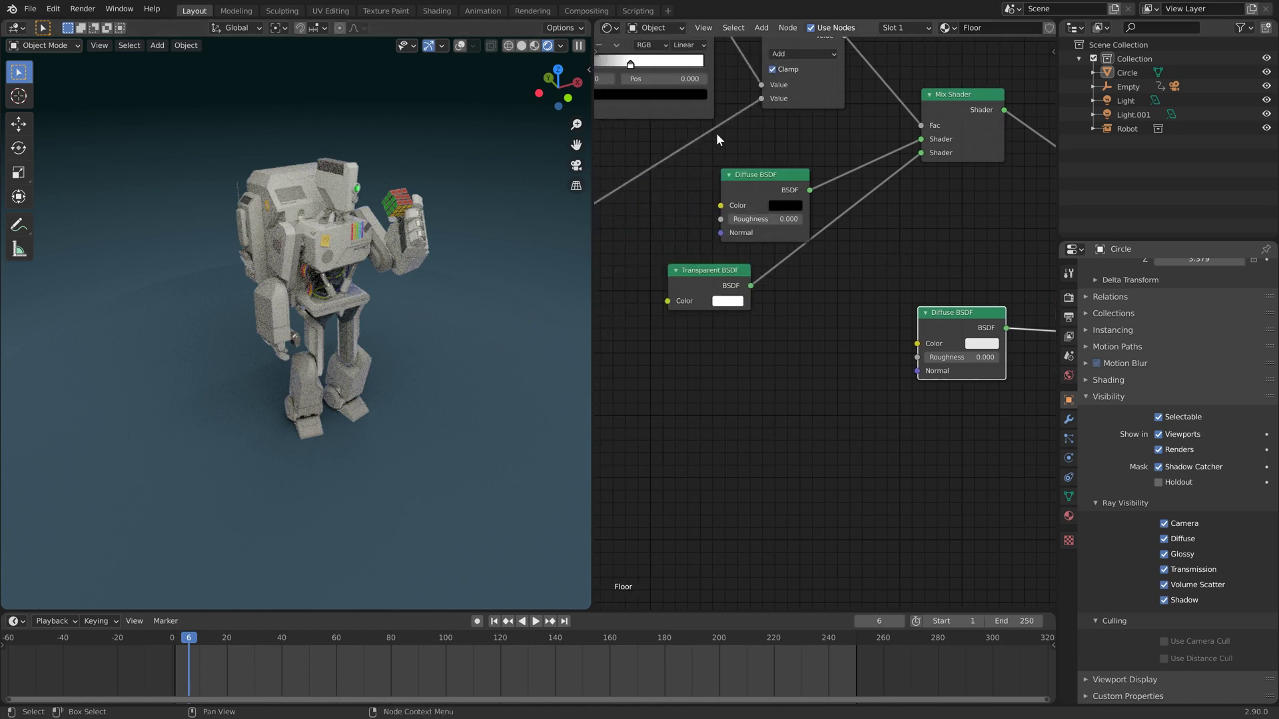
{"action": "middle_click_drag", "start_coordinate": [724, 339], "coordinate": [959, 291]}
{"action": "middle_click_drag", "start_coordinate": [885, 380], "coordinate": [637, 344]}
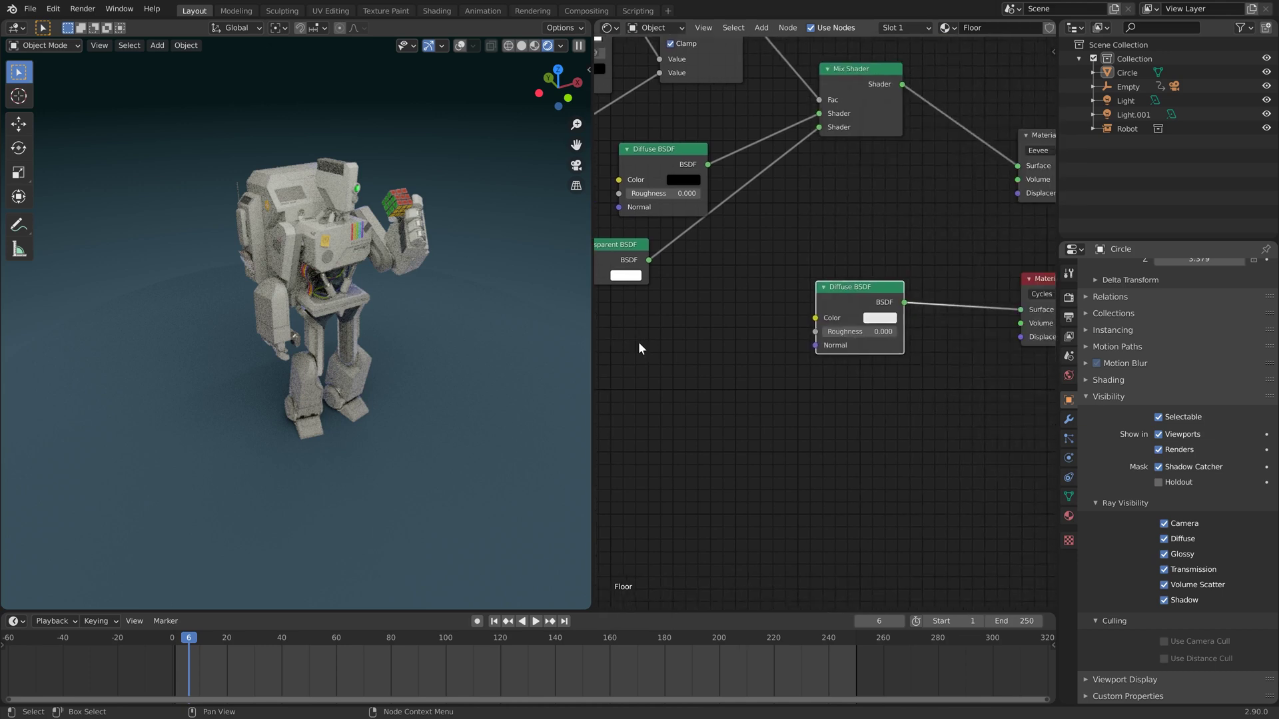
{"action": "left_click_drag", "start_coordinate": [844, 299], "coordinate": [739, 310]}
{"action": "middle_click_drag", "start_coordinate": [789, 436], "coordinate": [840, 398]}
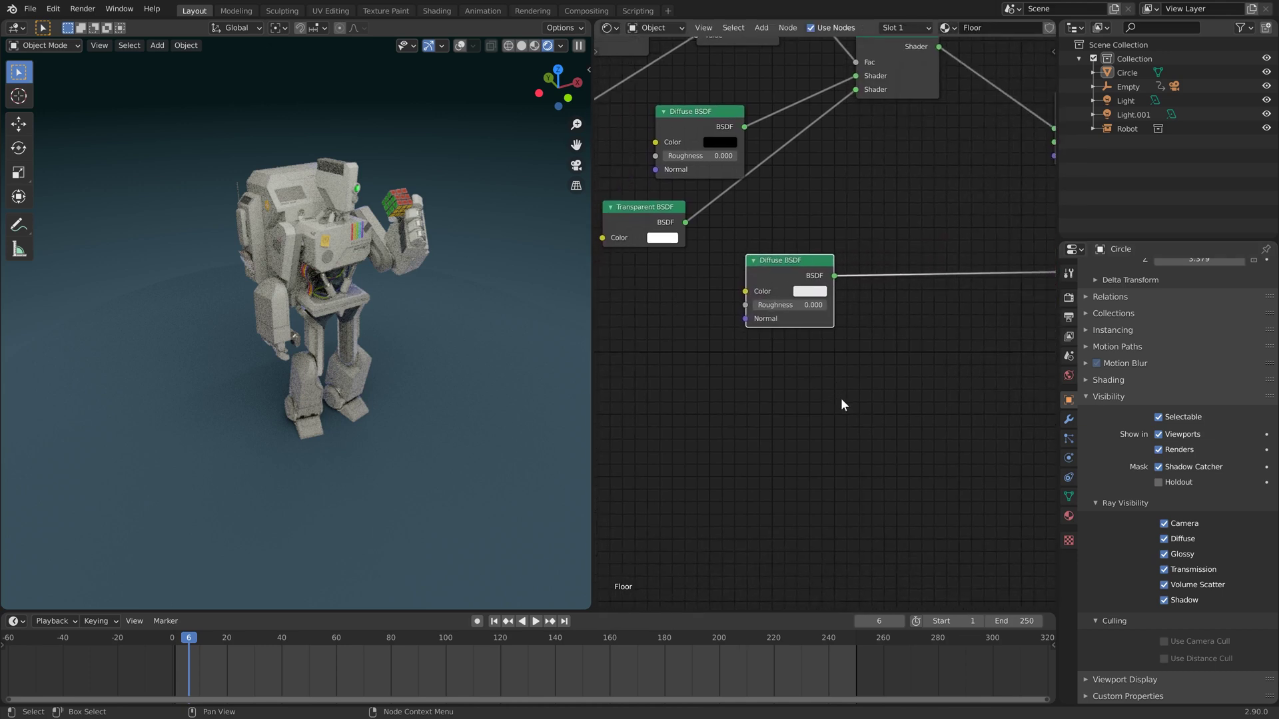
{"action": "key", "text": "shift+a"}
{"action": "left_click", "coordinate": [840, 399]}
{"action": "type", "text": "mi"}
{"action": "key", "text": "Down"}
{"action": "key", "text": "Return"}
{"action": "left_click", "coordinate": [888, 247]}
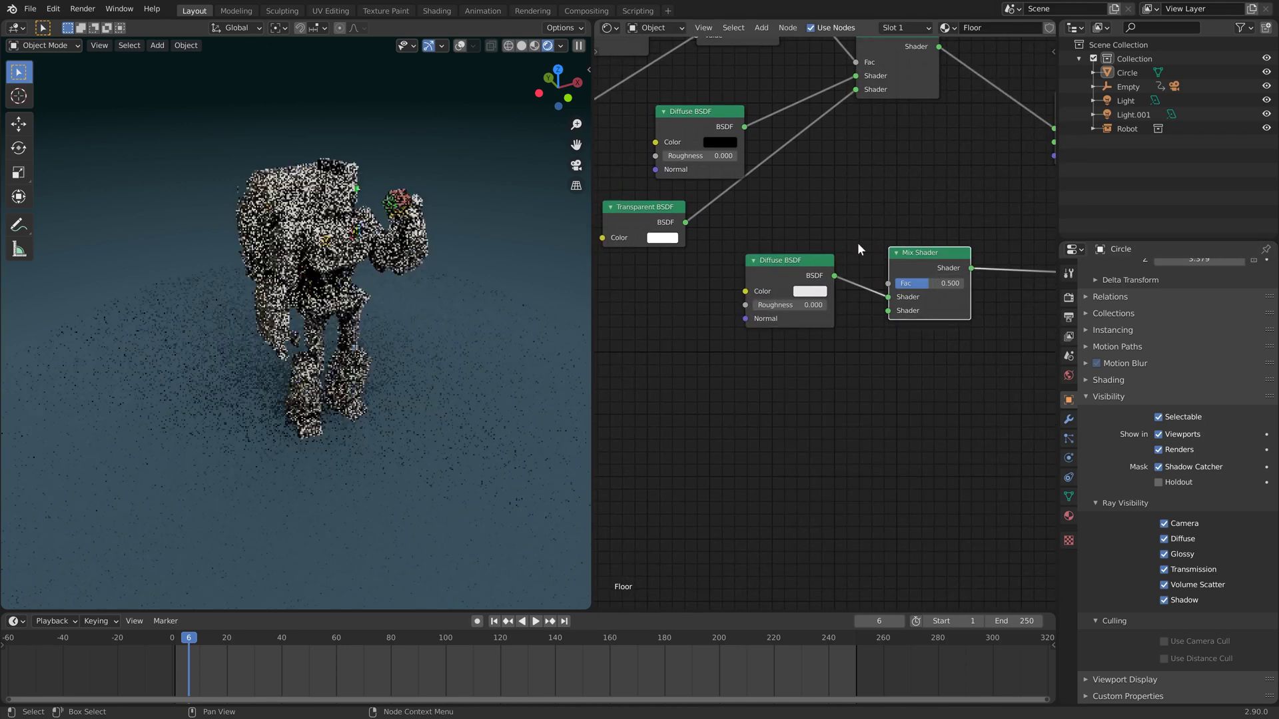
Step: Duplicate the Transparent BSDF into the new Mix Shader's second shader input and drive its factor with the Attribute's Fac
{"action": "left_click", "coordinate": [621, 208]}
{"action": "key", "text": "shift+d"}
{"action": "left_click", "coordinate": [789, 414]}
{"action": "left_click_drag", "start_coordinate": [853, 428], "coordinate": [887, 311]}
{"action": "middle_click_drag", "start_coordinate": [706, 323], "coordinate": [858, 372]}
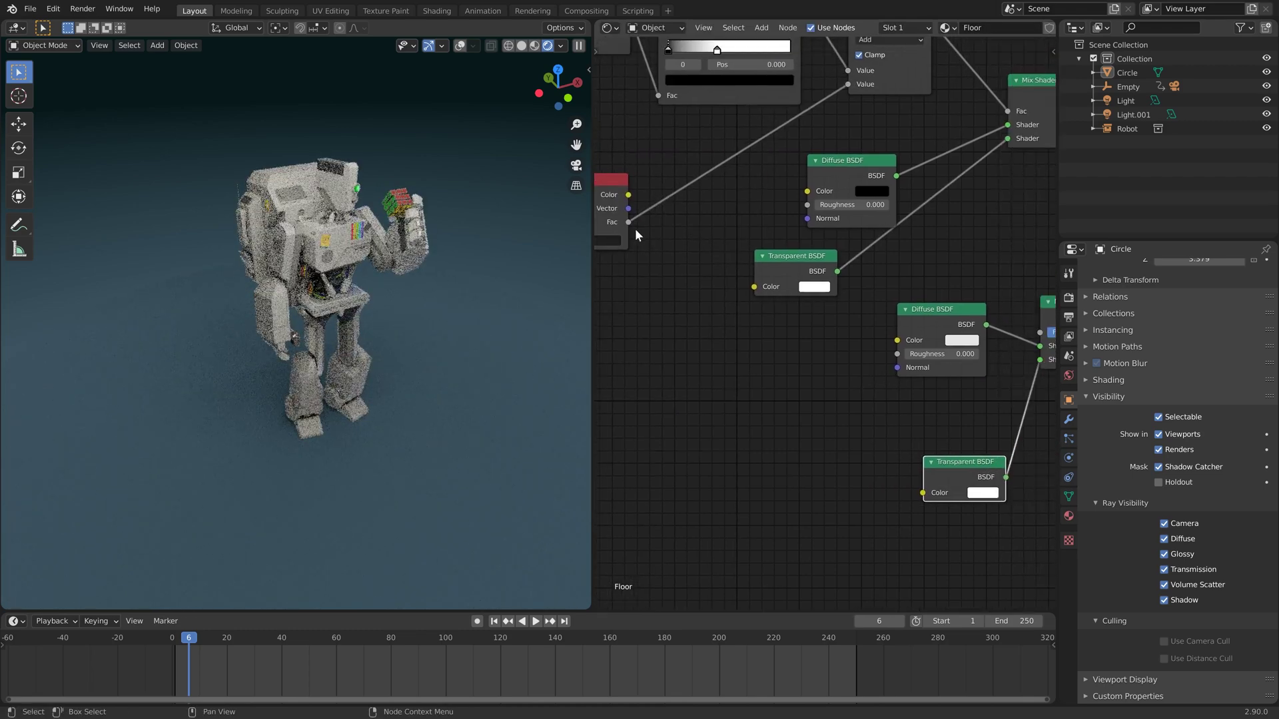
{"action": "left_click_drag", "start_coordinate": [630, 217], "coordinate": [1042, 331]}
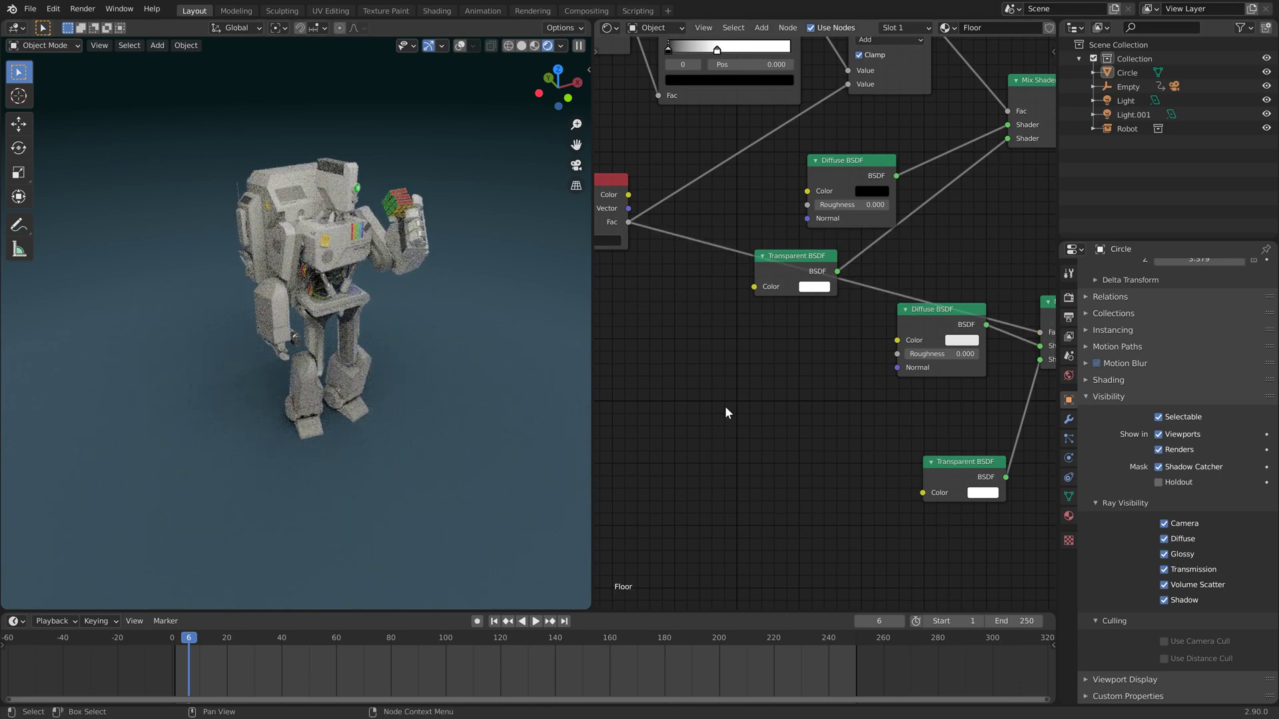
Step: View the robot through the camera, fit the camera frame to the viewport, and go back to frame 1
{"action": "key", "text": "KP_0"}
{"action": "scroll", "coordinate": [360, 363], "scroll_direction": "down", "scroll_amount": 3}
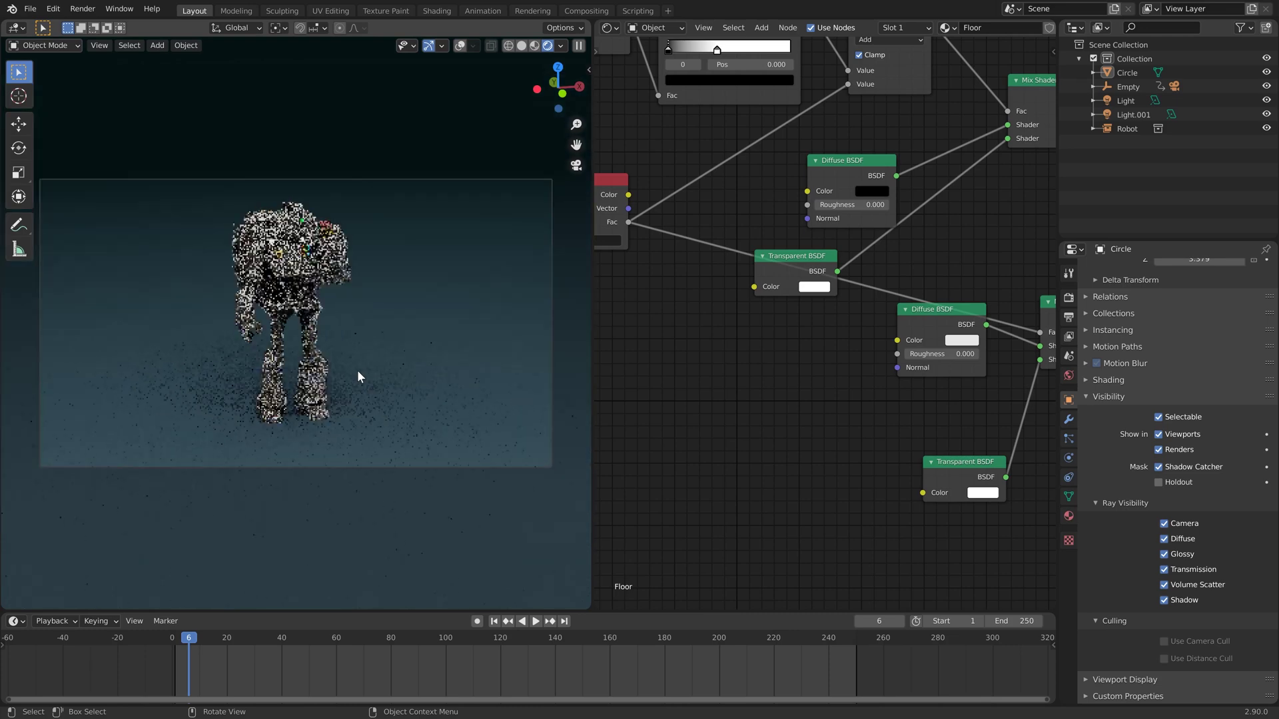
{"action": "key", "text": "Home"}
{"action": "key", "text": "shift+Left"}
Step: Enable viewport denoising in the Cycles sampling settings, keeping the denoiser on Automatic
{"action": "left_click", "coordinate": [1069, 299]}
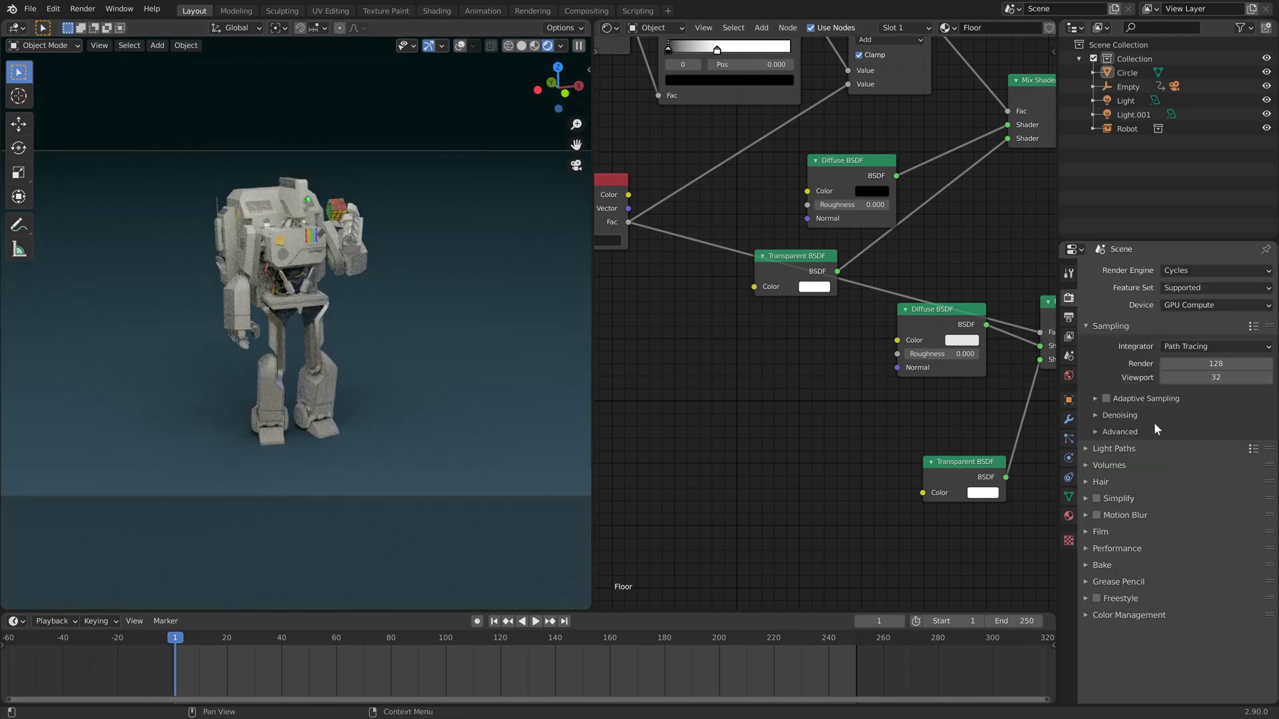
{"action": "left_click", "coordinate": [1094, 414]}
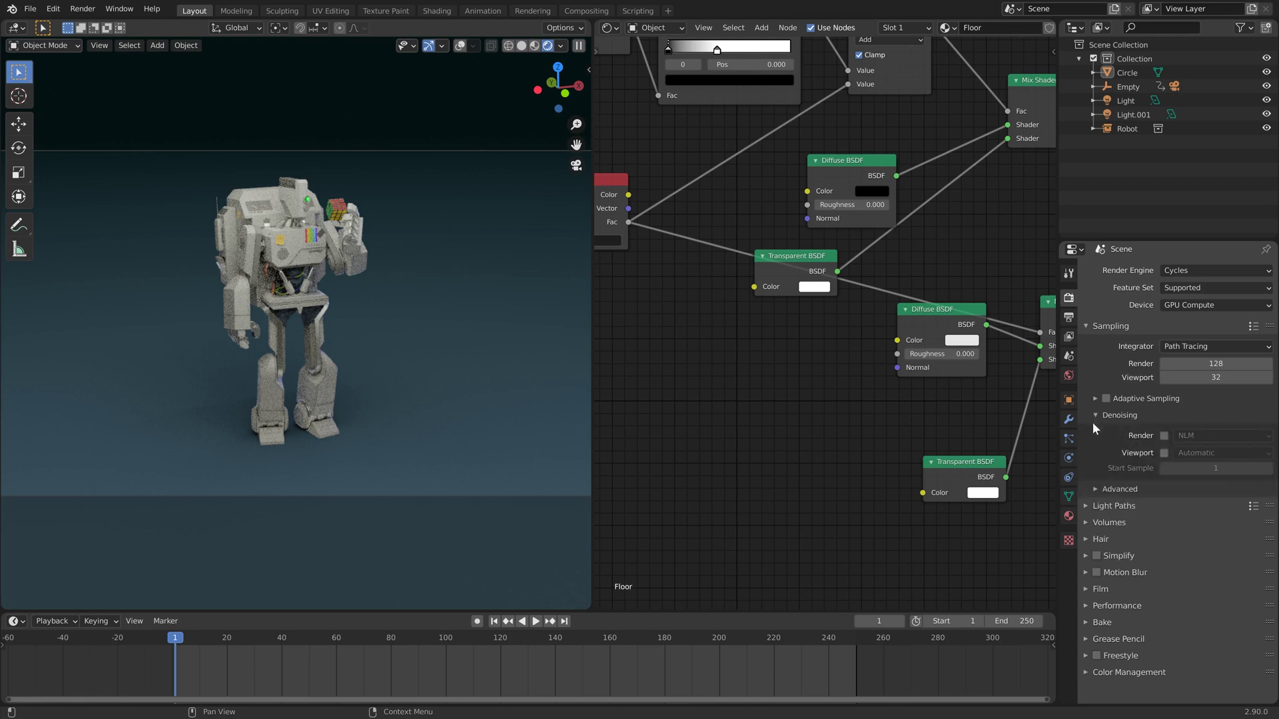
{"action": "left_click", "coordinate": [1164, 453]}
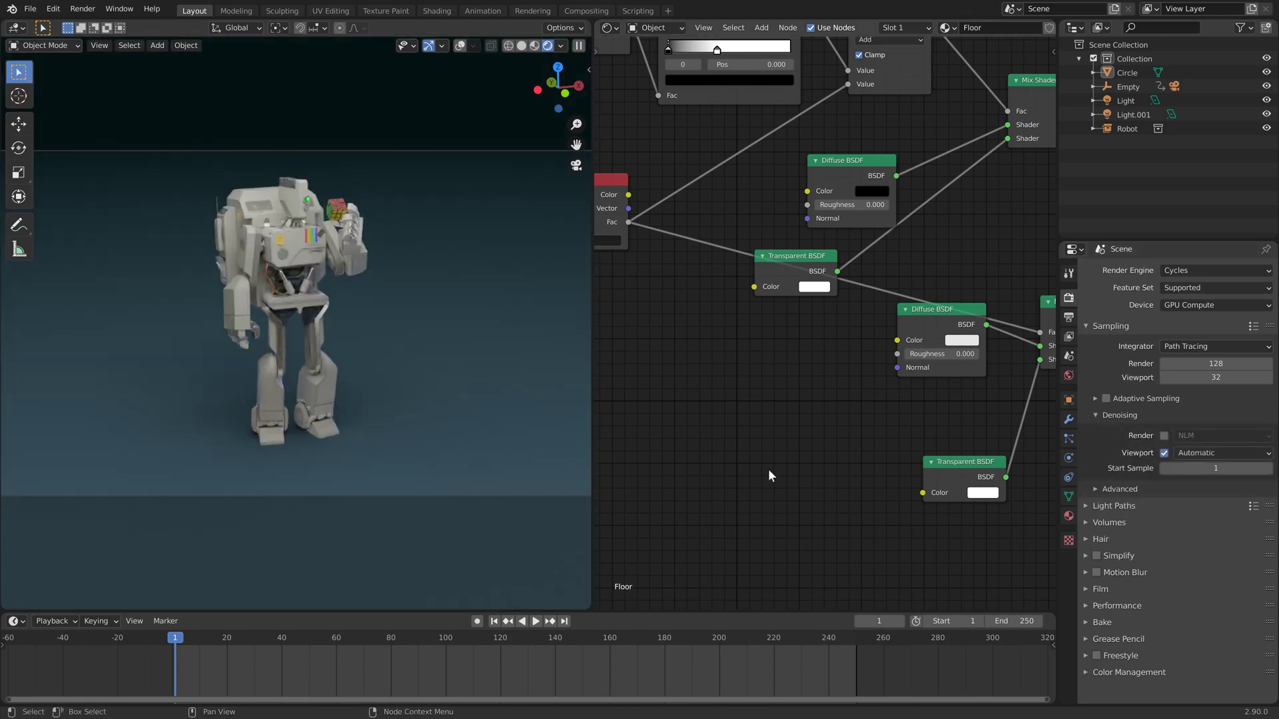